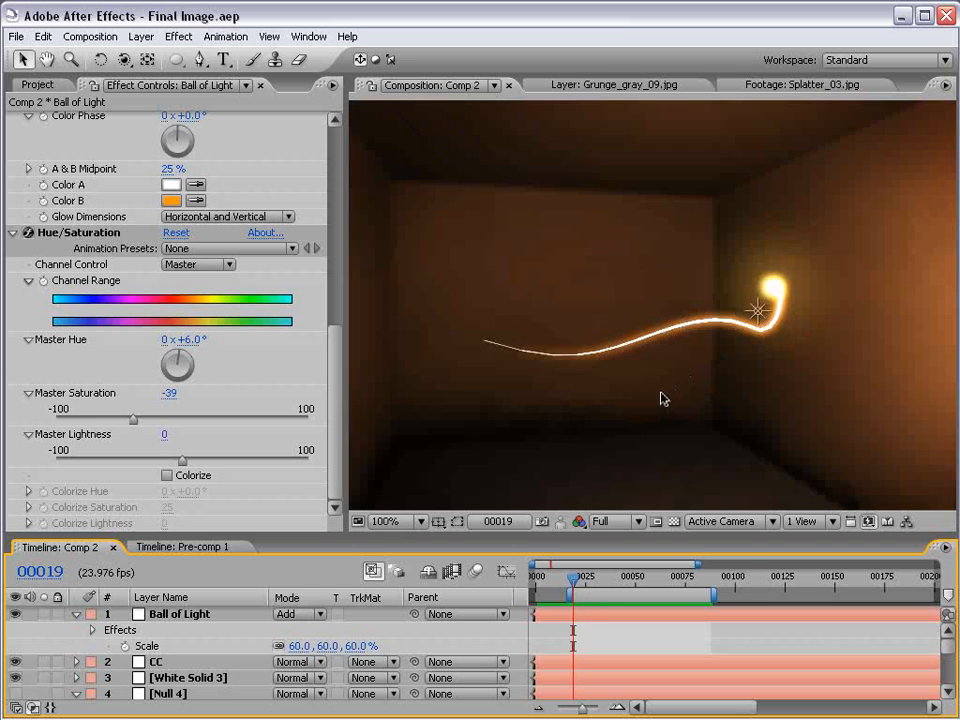
# Review the finished light-streak shot in Comp 2 at enlarged size and collapse the expanded layer properties
pyautogui.press('`')
pyautogui.press('space')
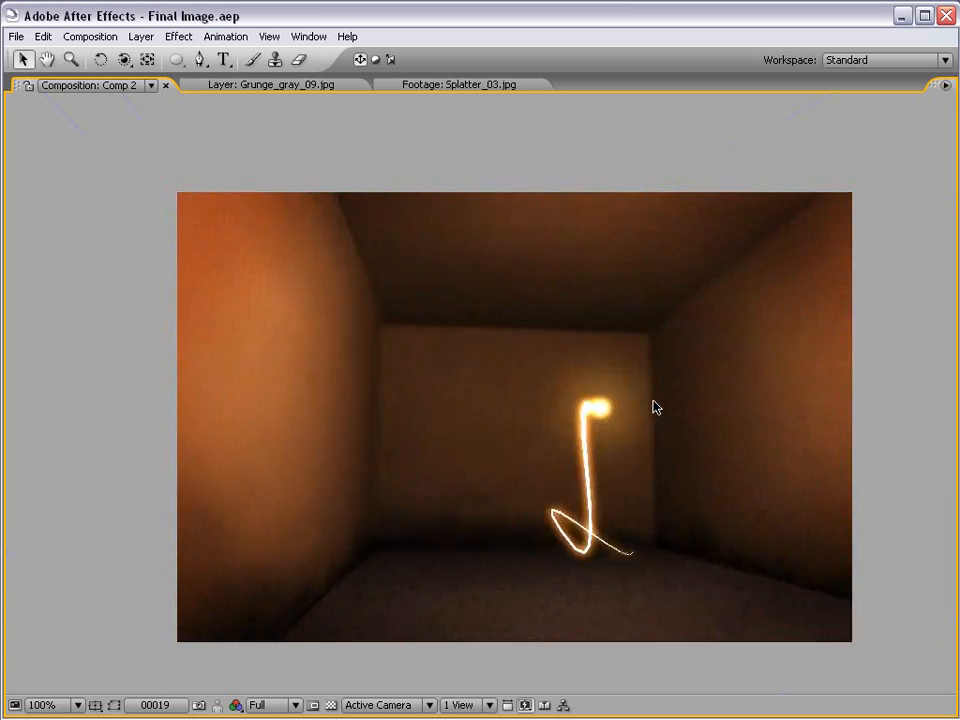
pyautogui.press('`')
pyautogui.press(',')
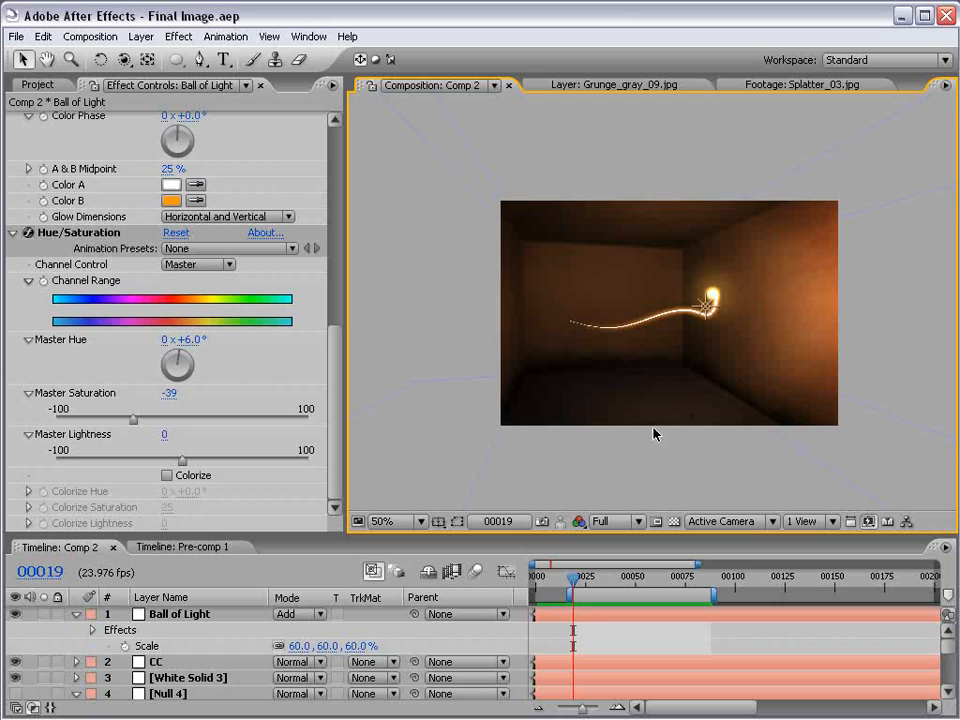
pyautogui.click(572, 592)
pyautogui.press('.')
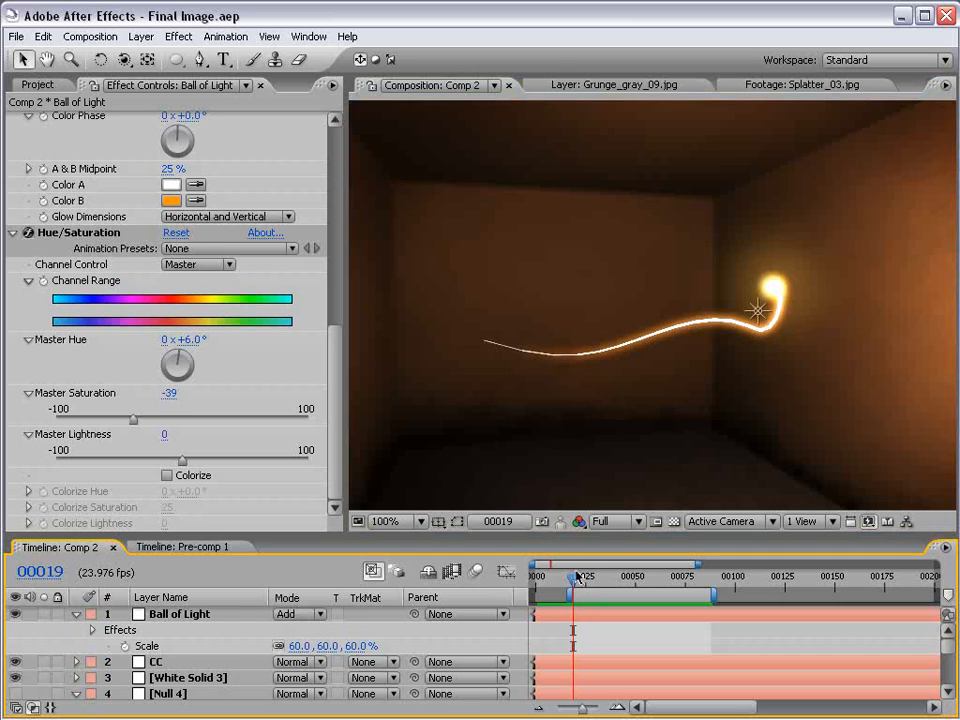
pyautogui.click(72, 614)
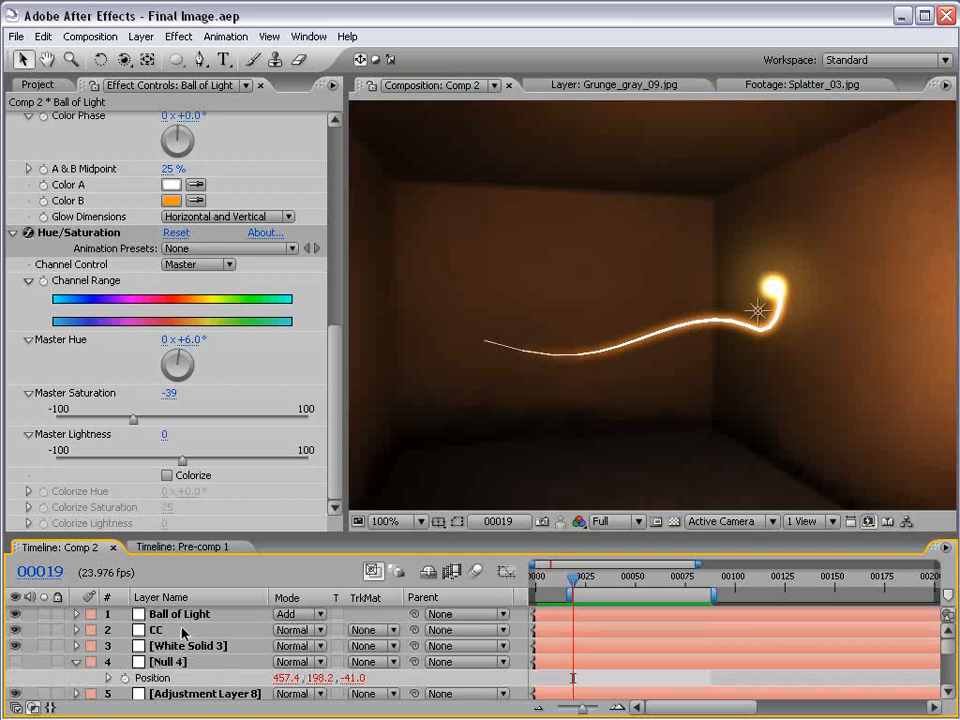
pyautogui.click(76, 662)
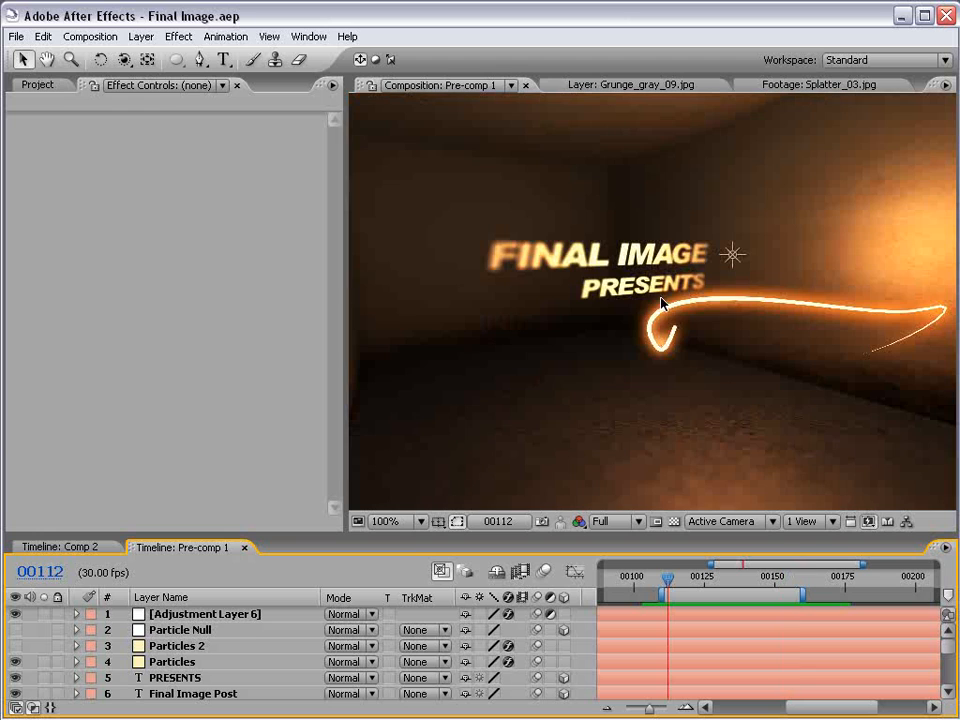
# Create a new composition from the NTSC DV preset with the frame rate set to 23.976
pyautogui.click(36, 86)
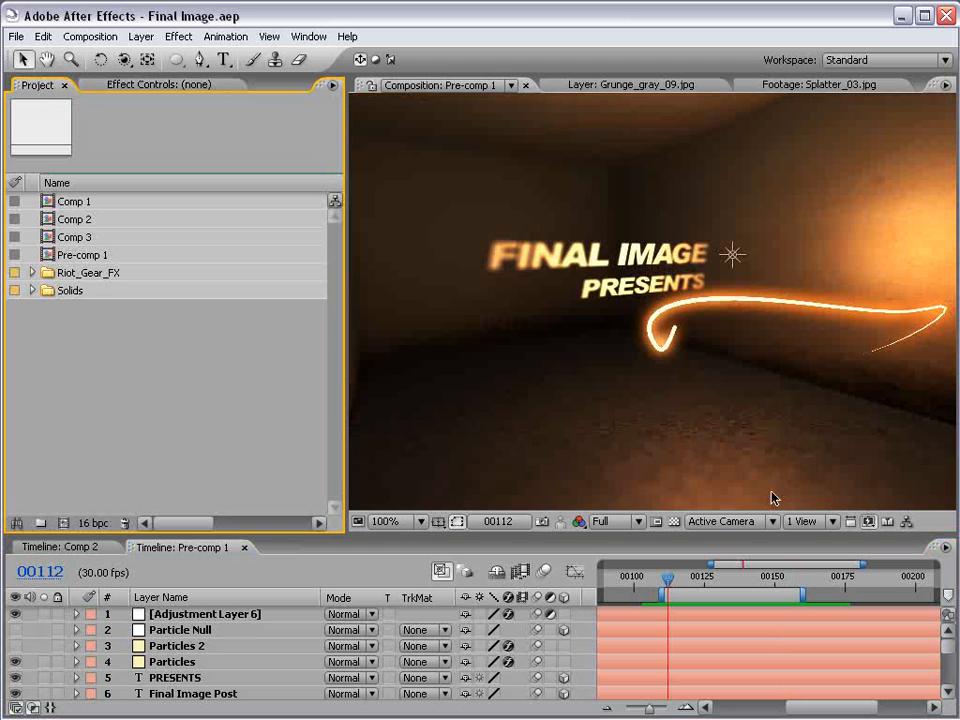
pyautogui.click(90, 36)
pyautogui.click(107, 57)
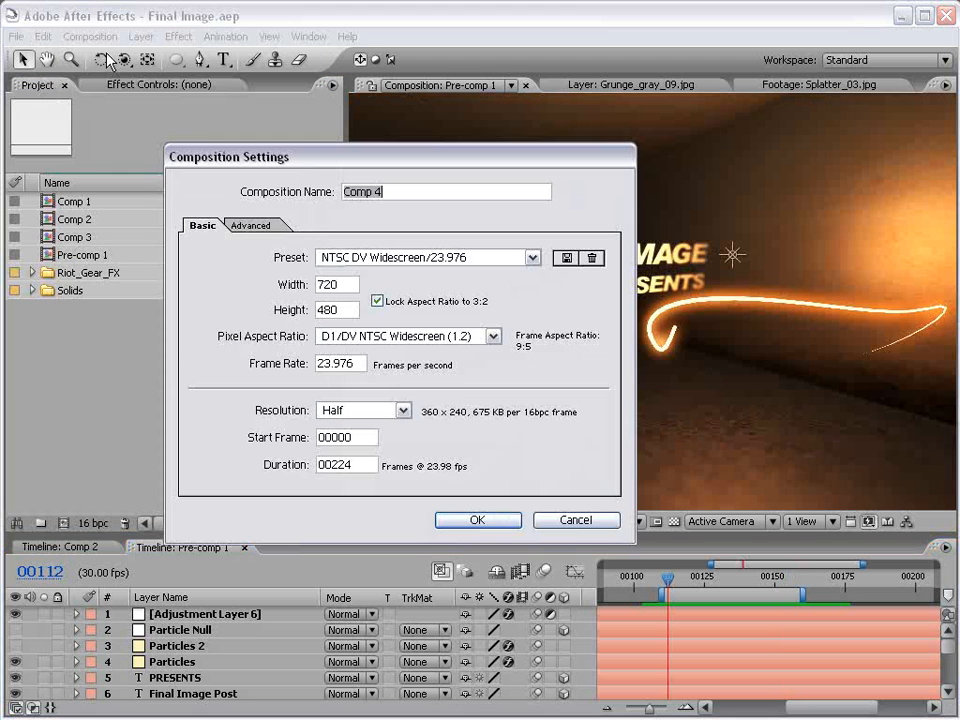
pyautogui.click(367, 259)
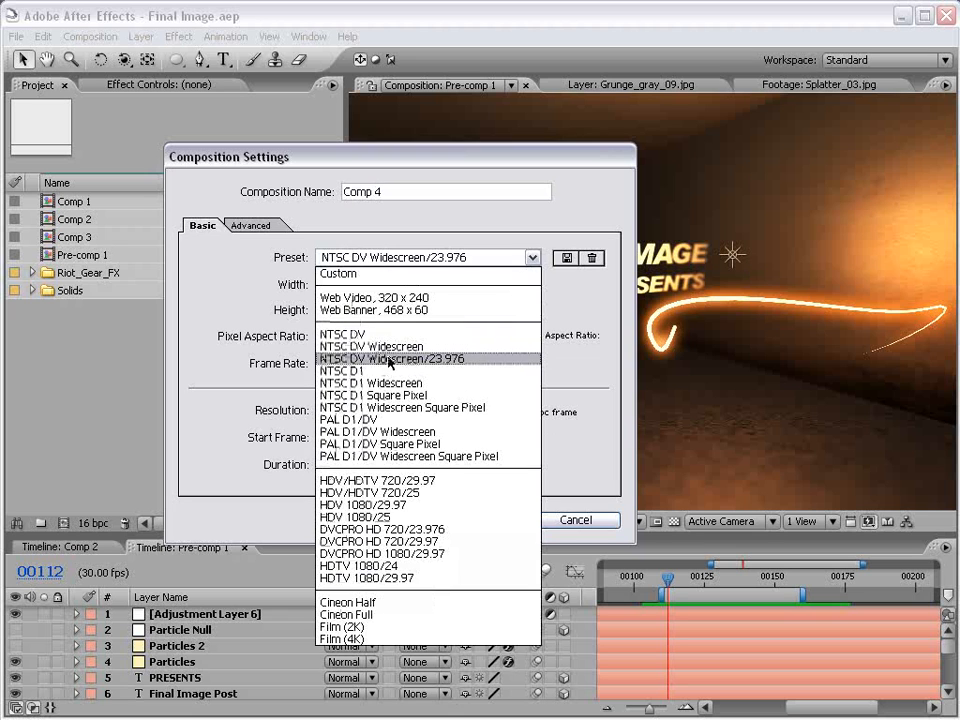
pyautogui.click(376, 335)
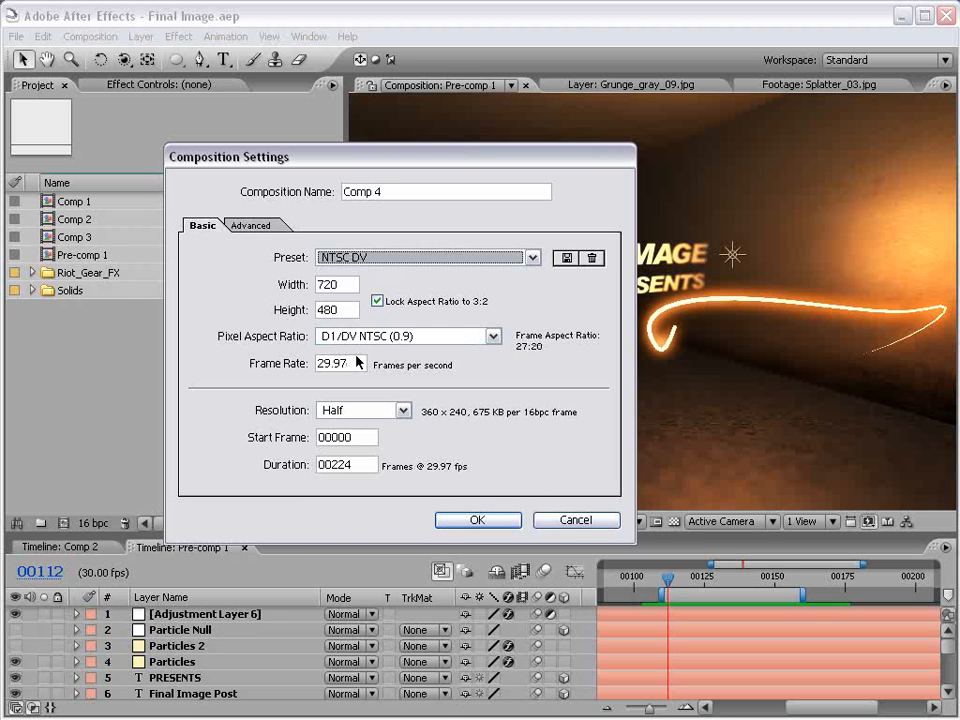
pyautogui.doubleClick(355, 364)
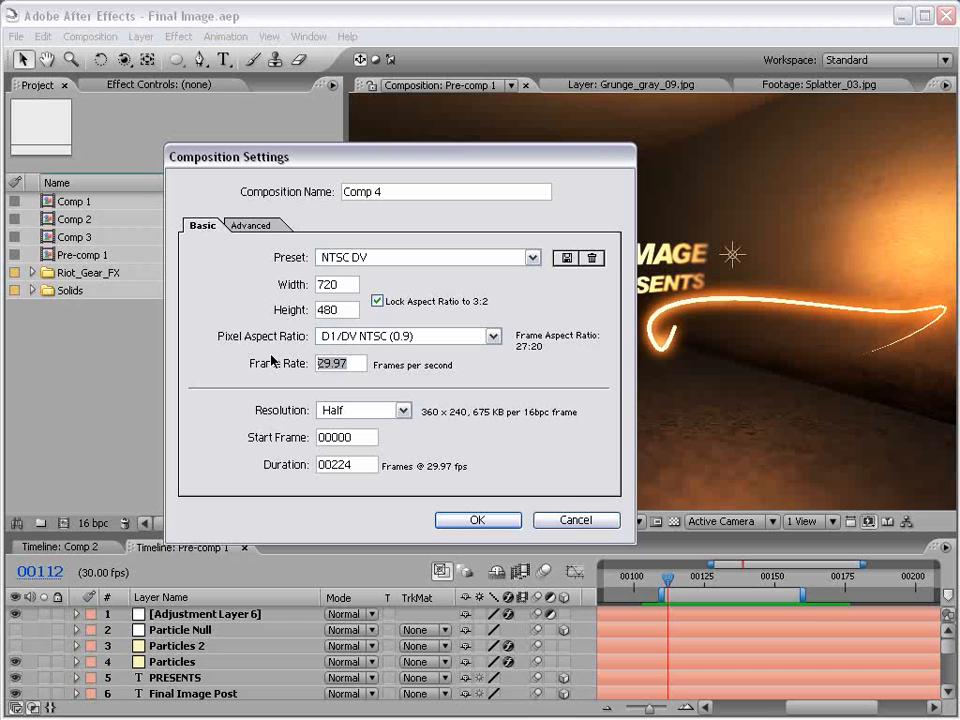
pyautogui.write('23')
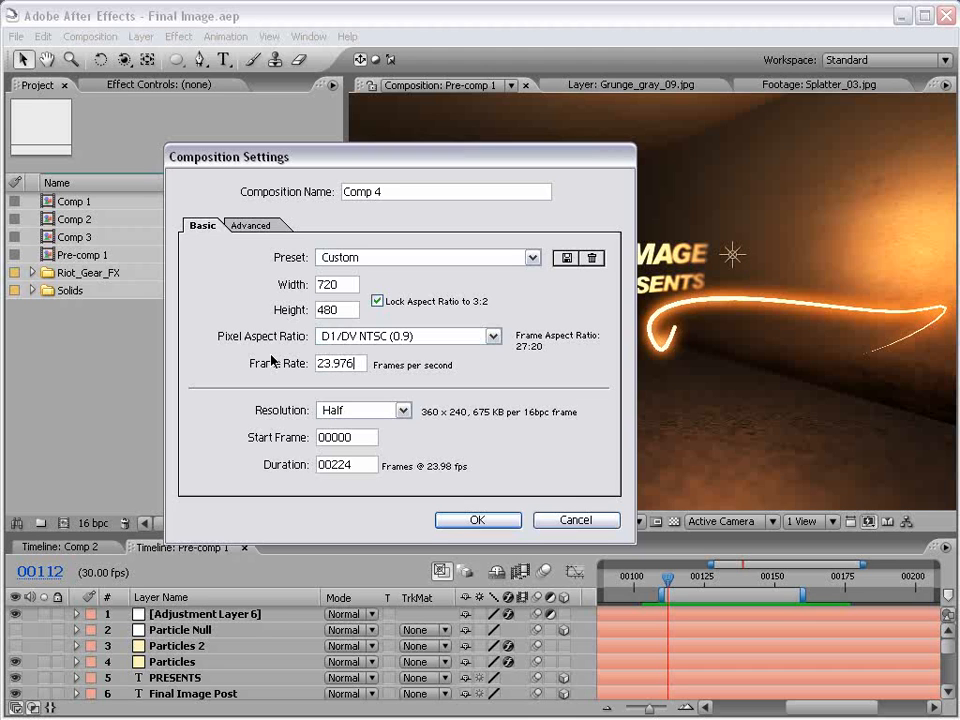
pyautogui.click(477, 520)
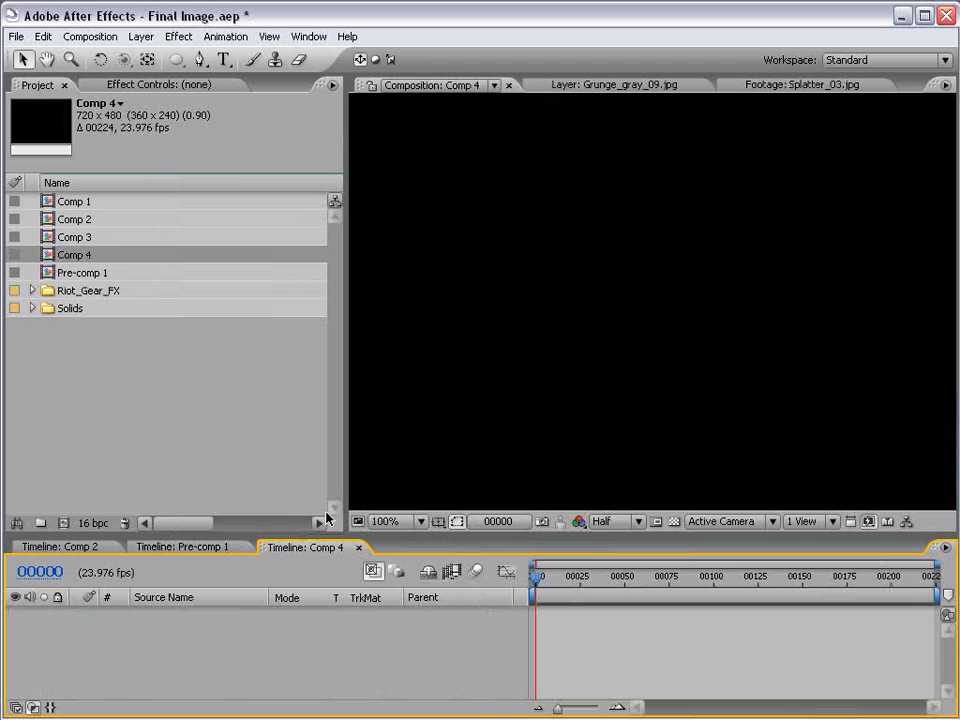
# Give the timeline more room and expand the footage folders Riot_Gear_FX, Grungy_Textures, Low and Grayscale
pyautogui.moveTo(322, 536); pyautogui.dragTo(309, 506)
pyautogui.scroll(-1, 576, 283)
pyautogui.click(34, 291)
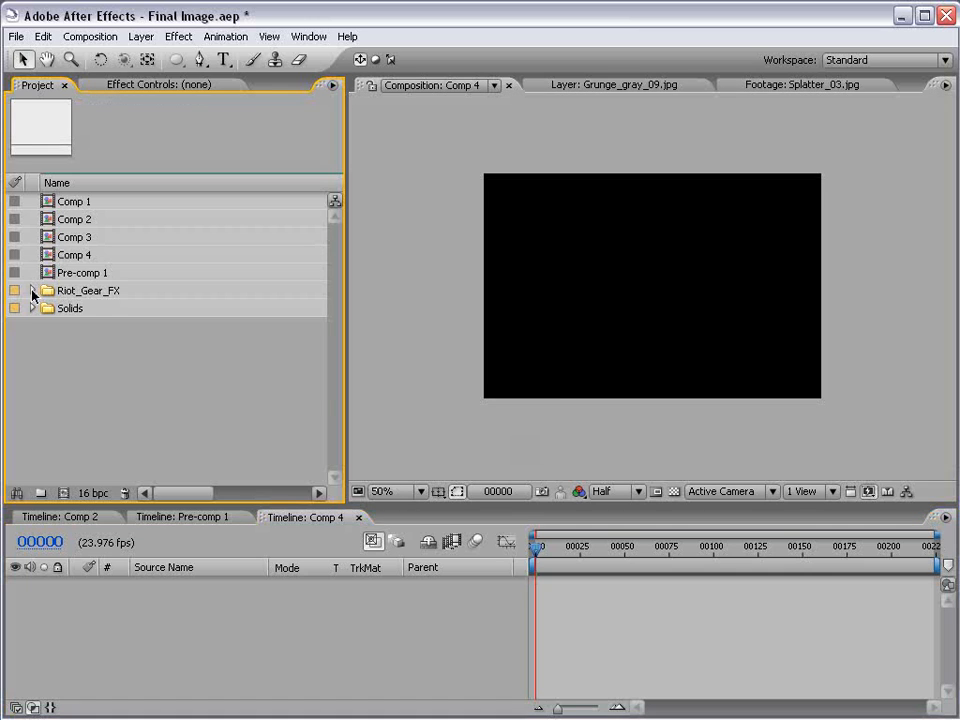
pyautogui.click(32, 291)
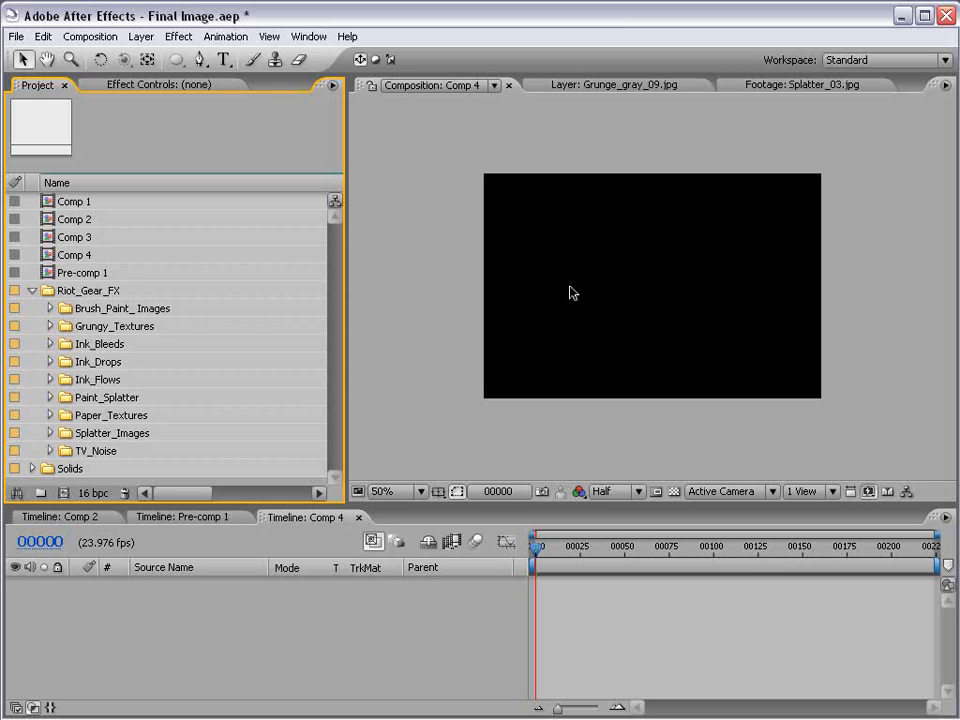
pyautogui.moveTo(272, 504); pyautogui.dragTo(271, 498)
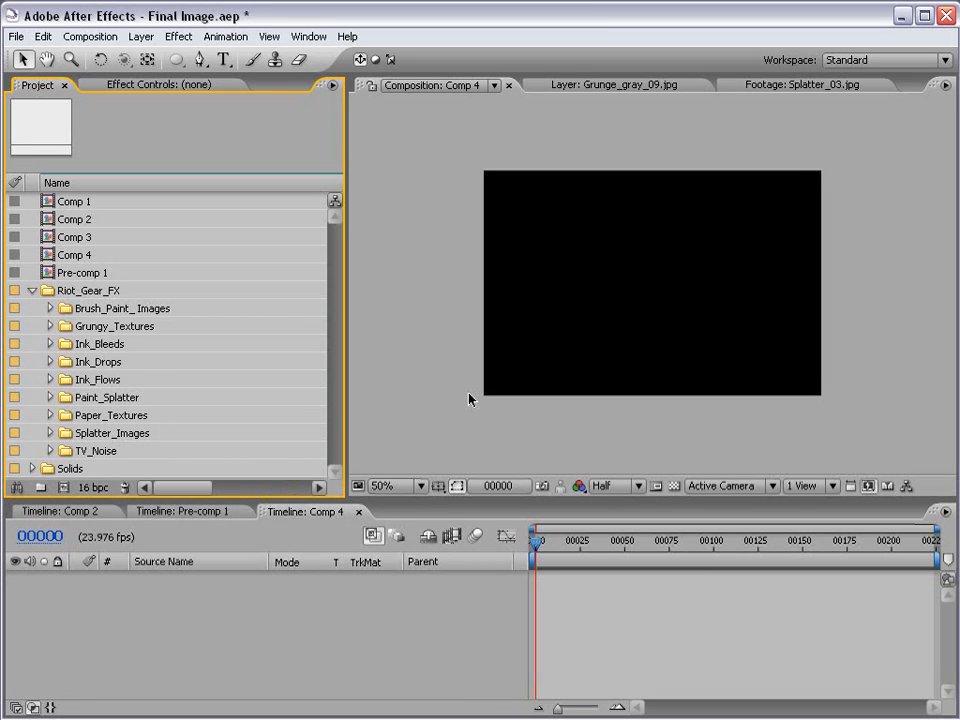
pyautogui.click(50, 326)
pyautogui.click(67, 362)
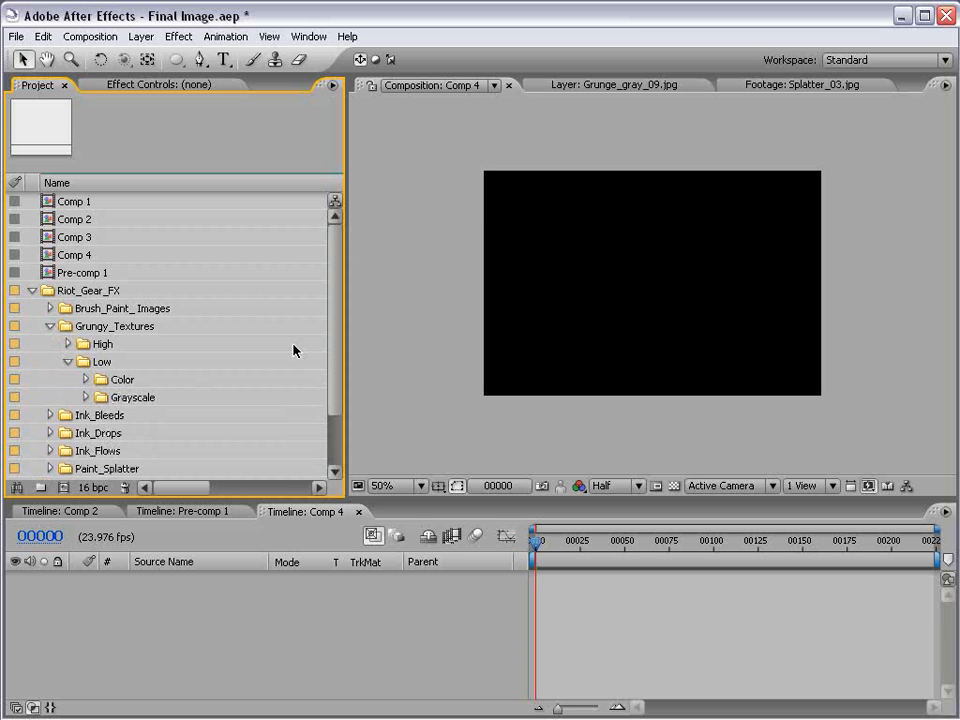
pyautogui.click(85, 397)
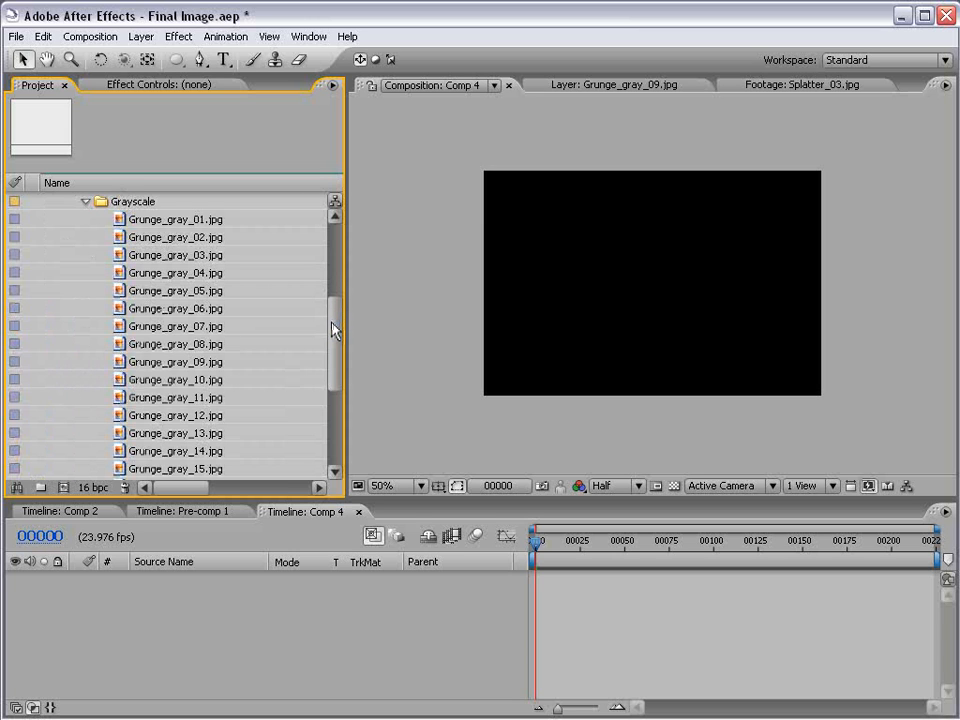
# Place Grunge_gray_09.jpg in the new composition, centre it over the frame and make it a 3D layer
pyautogui.moveTo(332, 326); pyautogui.dragTo(327, 336)
pyautogui.moveTo(165, 329); pyautogui.dragTo(690, 312)
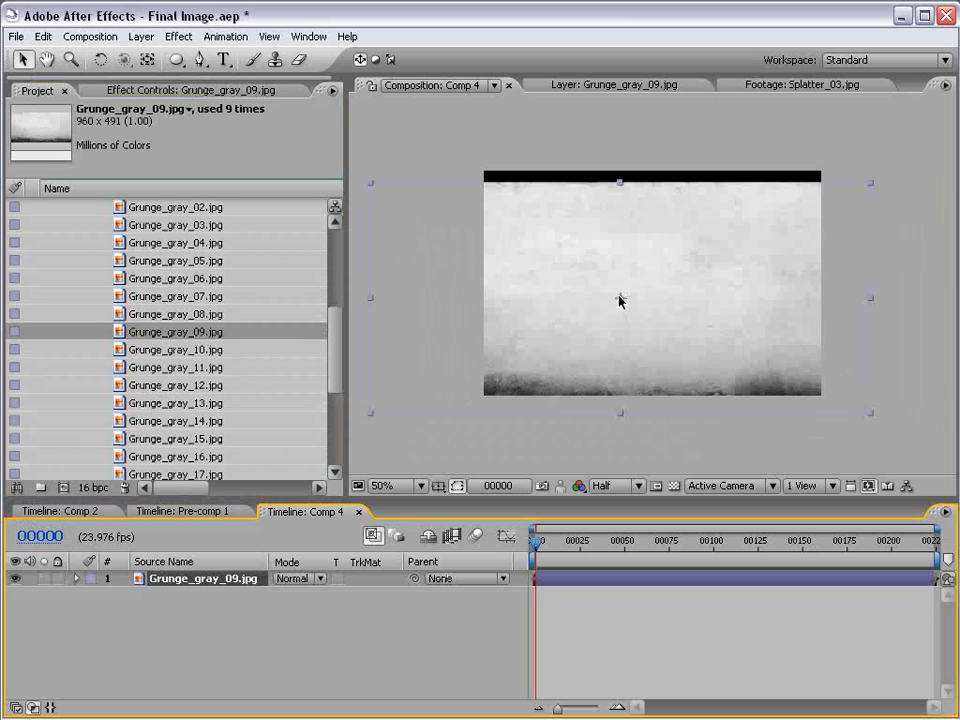
pyautogui.moveTo(562, 350)
pyautogui.mouseDown()
pyautogui.moveTo(549, 366)
pyautogui.moveTo(562, 365)
pyautogui.mouseUp()
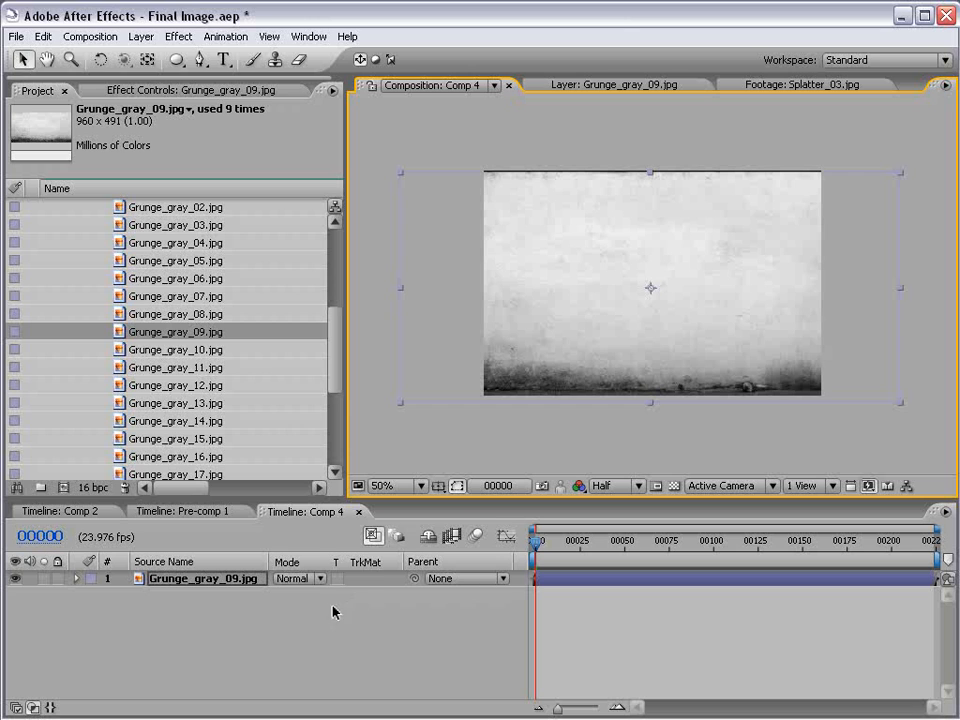
pyautogui.press('F4')
pyautogui.click(377, 578)
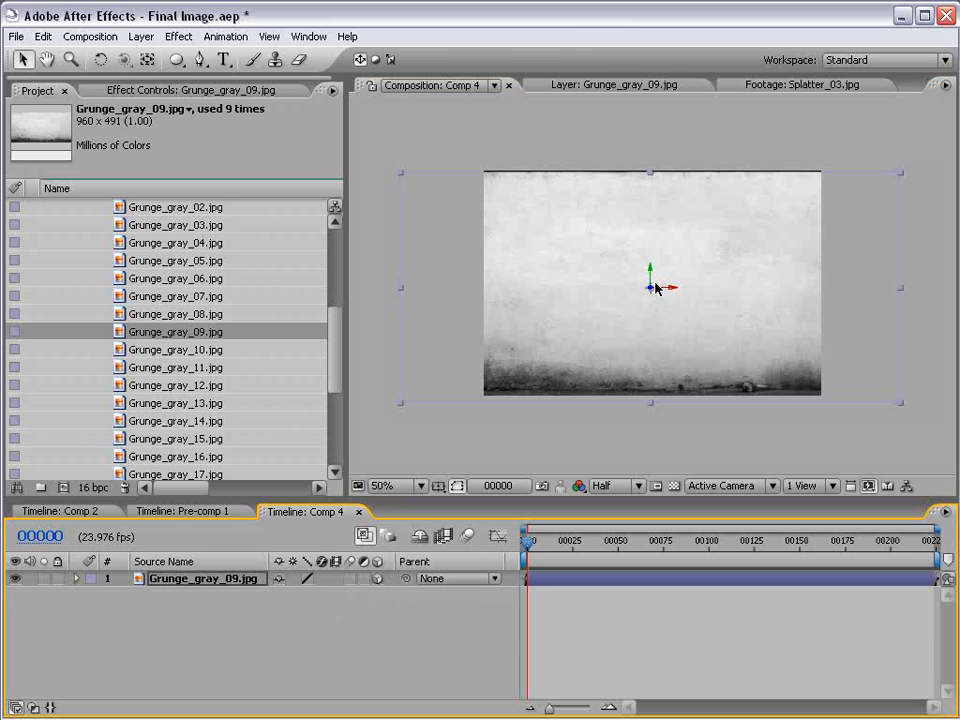
# Rotate the wall layer into a side wall and duplicate it twice to form the opposite side wall and the back wall
pyautogui.press('w')
pyautogui.moveTo(652, 280); pyautogui.dragTo(467, 538)
pyautogui.press('v')
pyautogui.hotkey('ctrl', 'd')
pyautogui.hotkey('ctrl', 'd')
pyautogui.press('w')
pyautogui.press('v')
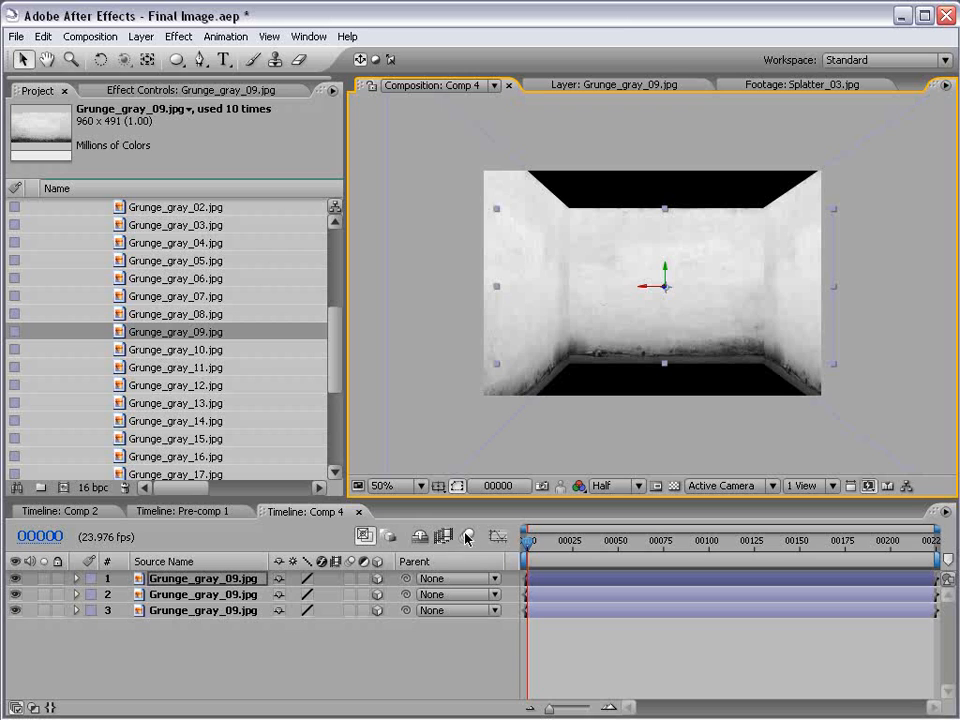
# Duplicate the back wall, rotate the copy to lie horizontally and raise it to ceiling height
pyautogui.click(624, 445)
pyautogui.click(640, 235)
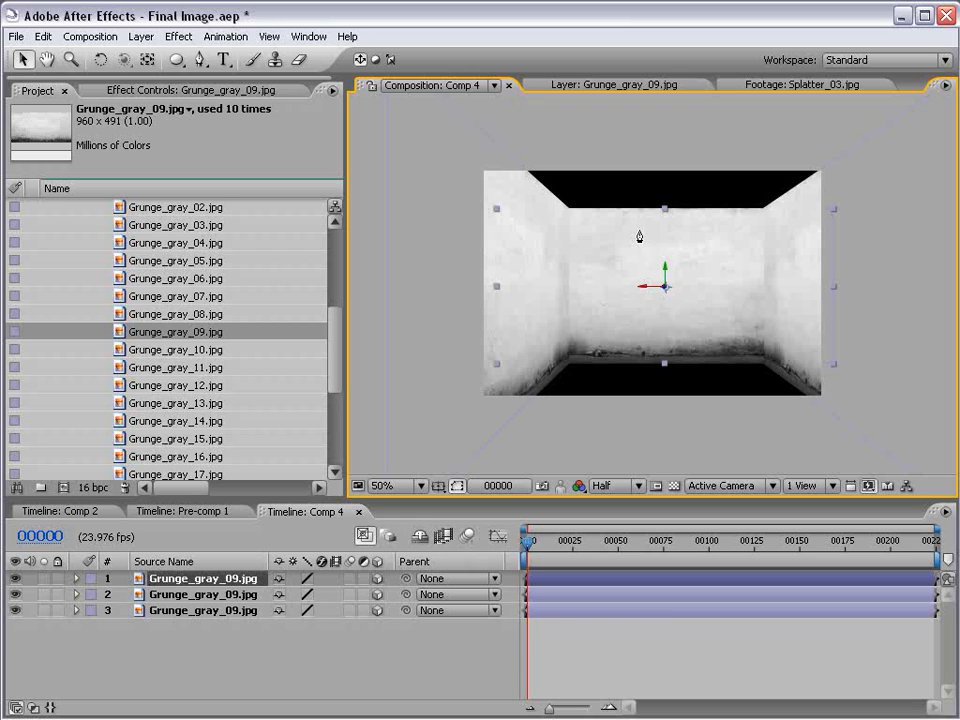
pyautogui.hotkey('ctrl', 'd')
pyautogui.press('w')
pyautogui.moveTo(648, 302); pyautogui.dragTo(643, 326)
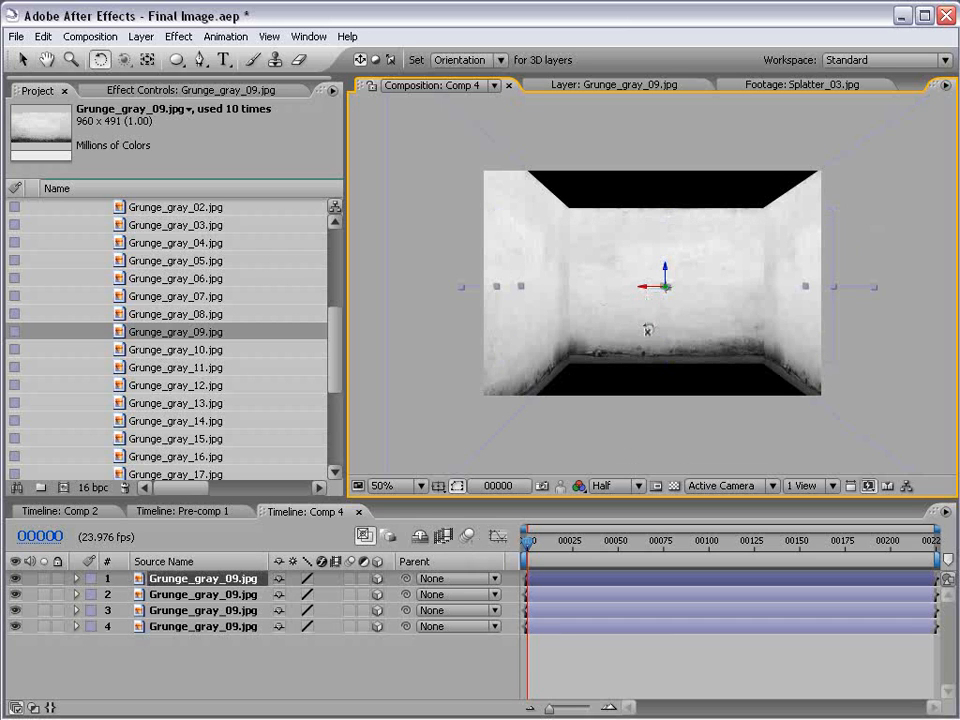
pyautogui.press('v')
pyautogui.moveTo(668, 272); pyautogui.dragTo(665, 157)
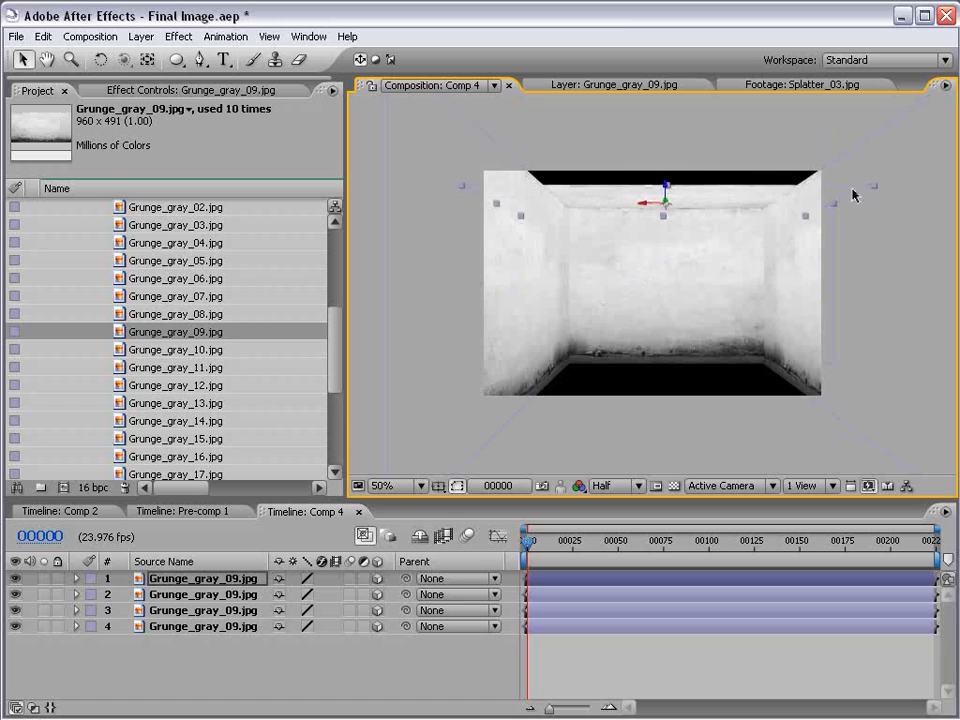
# Turn the ceiling layer a quarter turn in its own plane and enlarge it to span the room
pyautogui.press('w')
pyautogui.moveTo(662, 200); pyautogui.dragTo(620, 193)
pyautogui.press('v')
pyautogui.moveTo(805, 158); pyautogui.dragTo(899, 128)
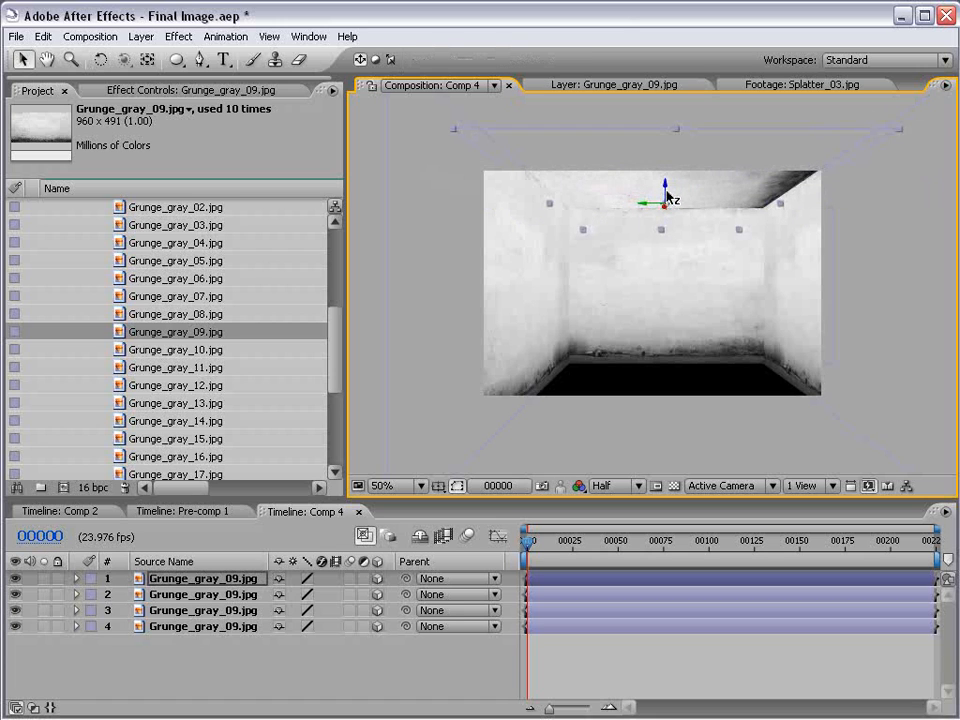
# Reposition and stretch the ceiling layer so it meets the back wall and covers the gap at the right wall
pyautogui.moveTo(665, 188); pyautogui.dragTo(666, 150)
pyautogui.hotkey('ctrl', 'z')
pyautogui.moveTo(698, 213); pyautogui.dragTo(897, 149)
pyautogui.moveTo(669, 166); pyautogui.dragTo(684, 165)
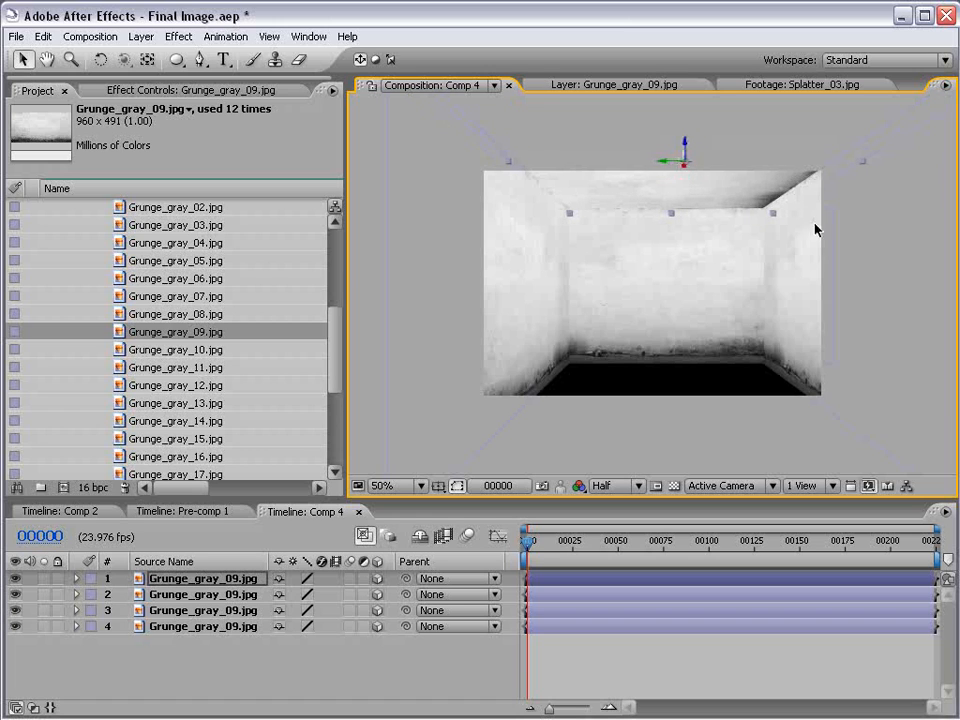
pyautogui.moveTo(775, 217); pyautogui.dragTo(808, 228)
pyautogui.moveTo(675, 167); pyautogui.dragTo(724, 163)
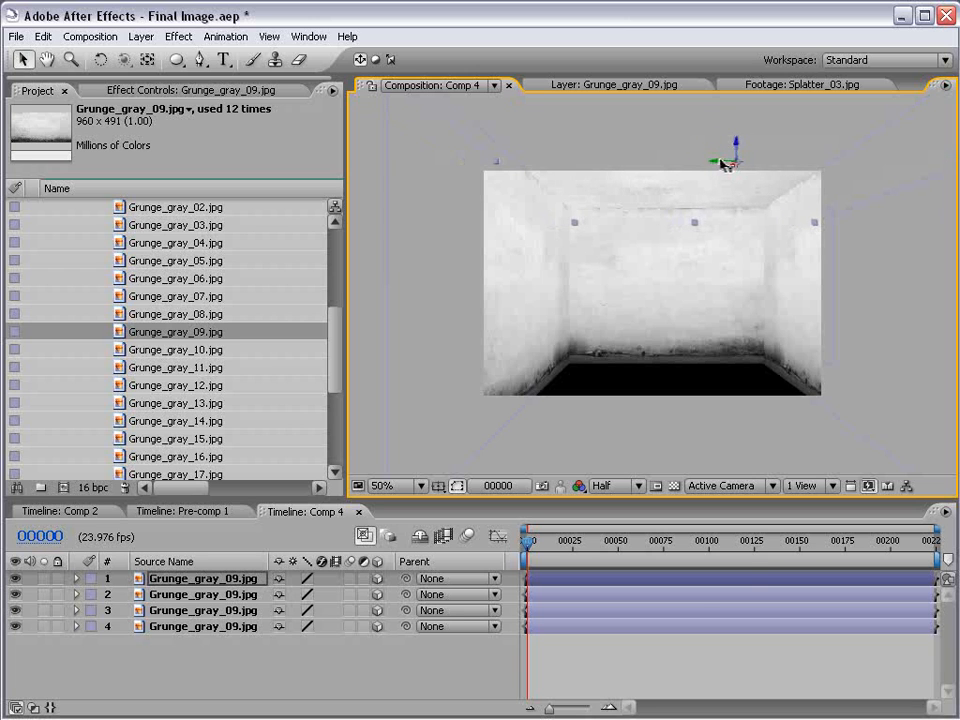
# Add a new camera with the 35mm preset to the composition
pyautogui.press('F2')
pyautogui.click(141, 36)
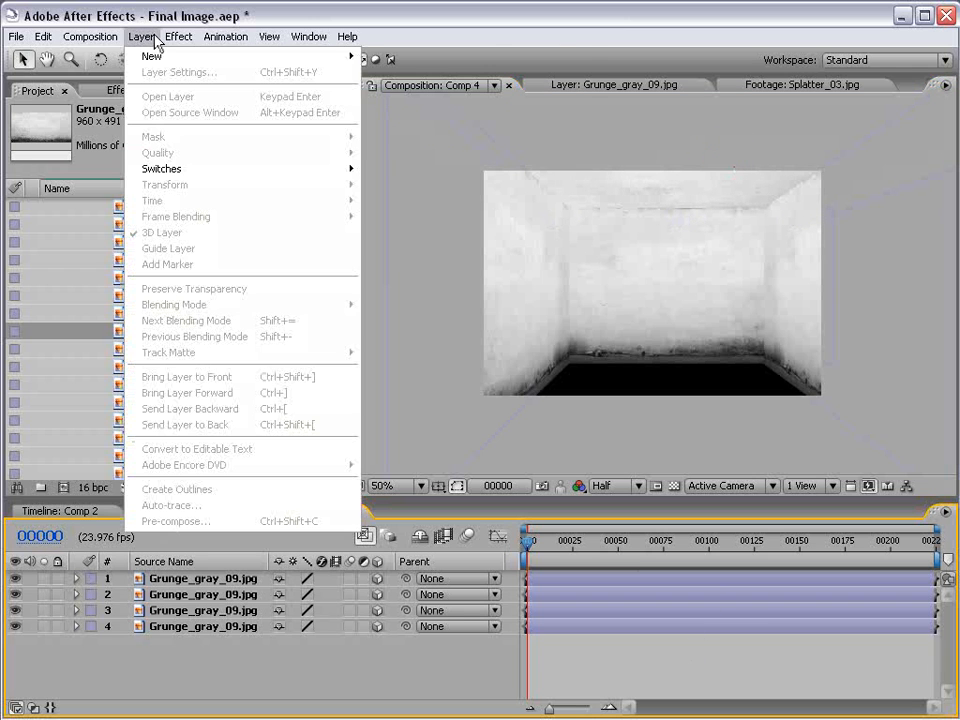
pyautogui.moveTo(160, 56)
pyautogui.click(390, 104)
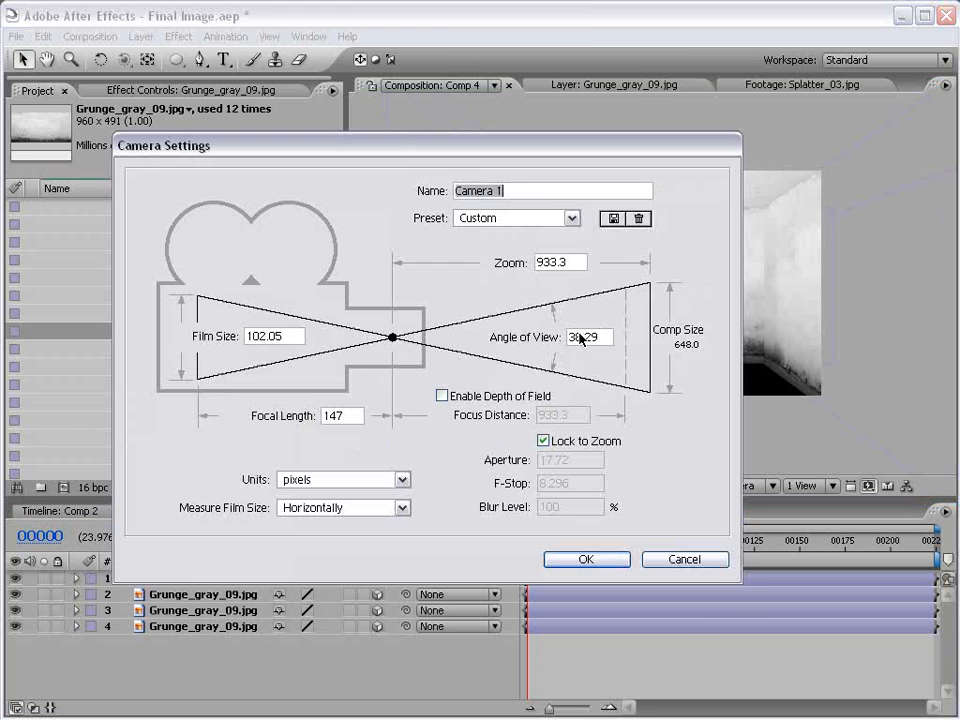
pyautogui.click(502, 220)
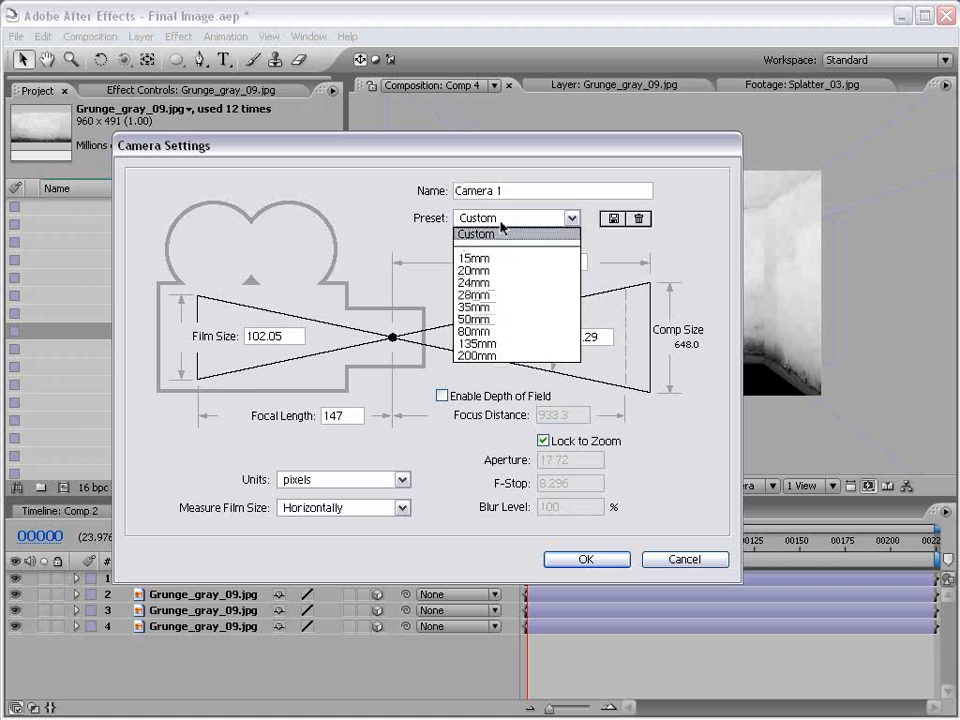
pyautogui.click(492, 314)
pyautogui.click(600, 560)
# Pull the camera back along Z to show more of the room, and deselect it
pyautogui.press('c')
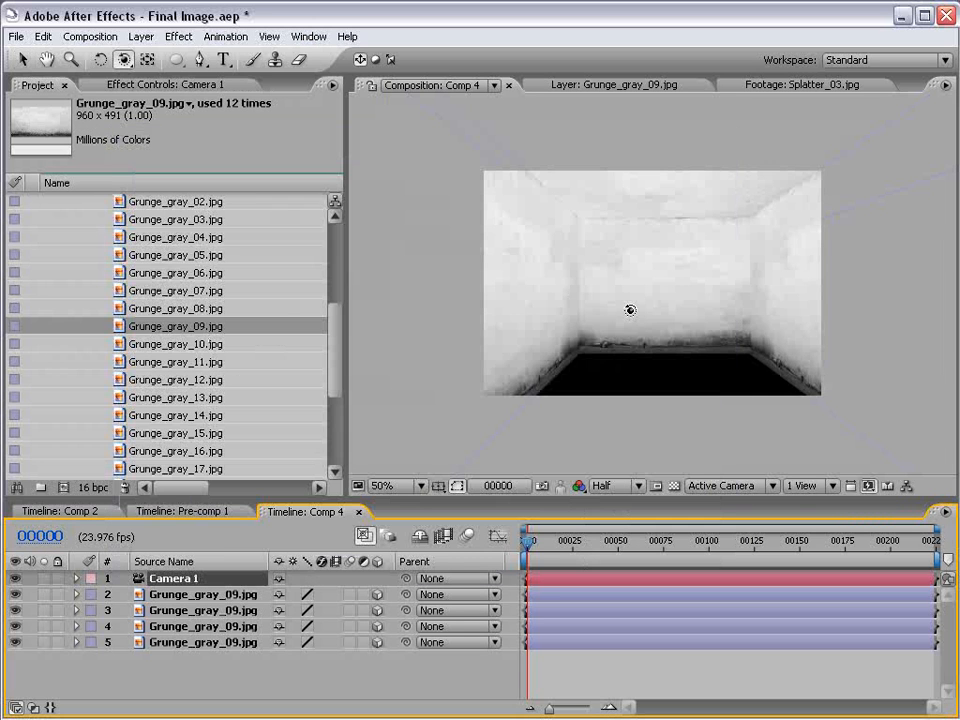
pyautogui.moveTo(124, 58); pyautogui.dragTo(165, 105)
pyautogui.moveTo(733, 291); pyautogui.dragTo(681, 343)
pyautogui.click(650, 665)
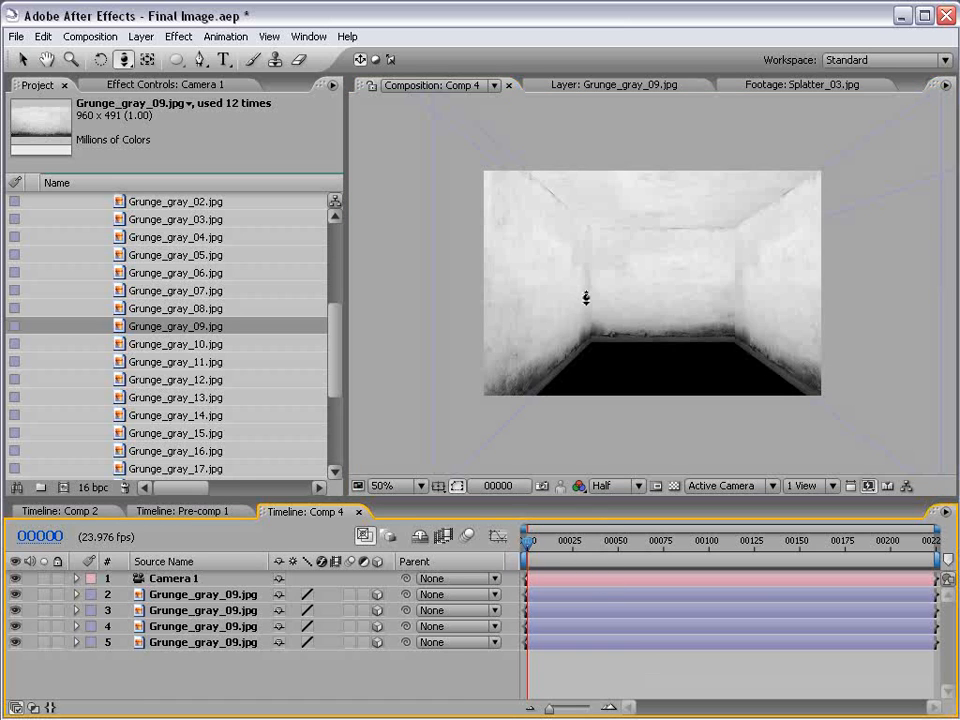
# Add Grunge_gray_04.jpg below the wall layers, make it 3D and rotate it flat as the room's floor
pyautogui.moveTo(337, 340)
pyautogui.mouseDown()
pyautogui.moveTo(336, 373)
pyautogui.moveTo(340, 272)
pyautogui.moveTo(332, 342)
pyautogui.mouseUp()
pyautogui.click(205, 344)
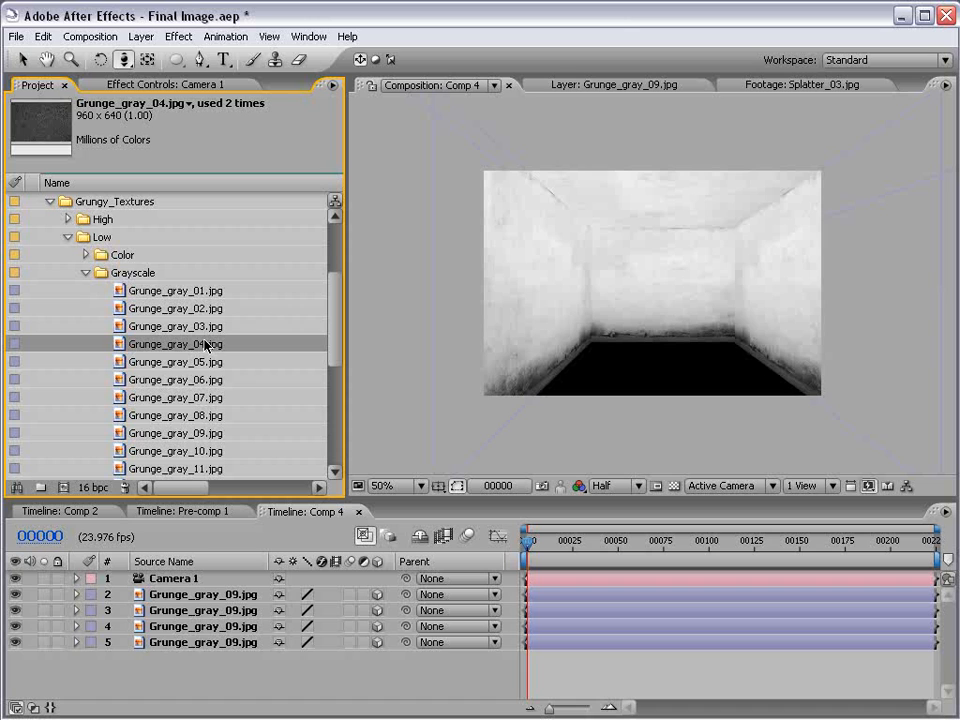
pyautogui.moveTo(198, 348); pyautogui.dragTo(545, 662)
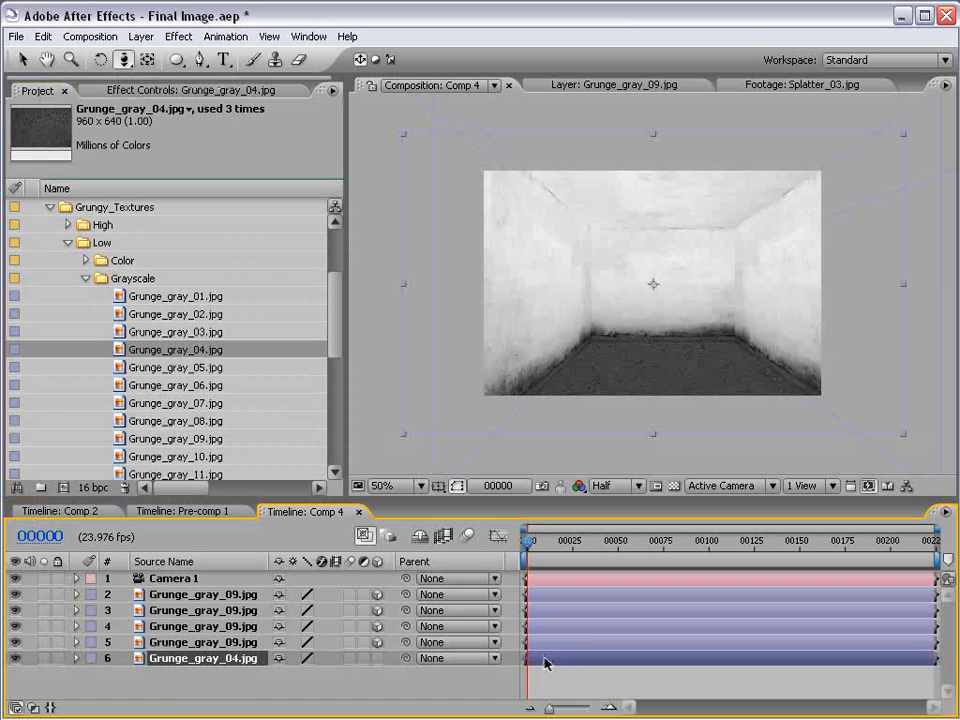
pyautogui.click(377, 658)
pyautogui.press('w')
pyautogui.moveTo(665, 283); pyautogui.dragTo(655, 373)
pyautogui.press('v')
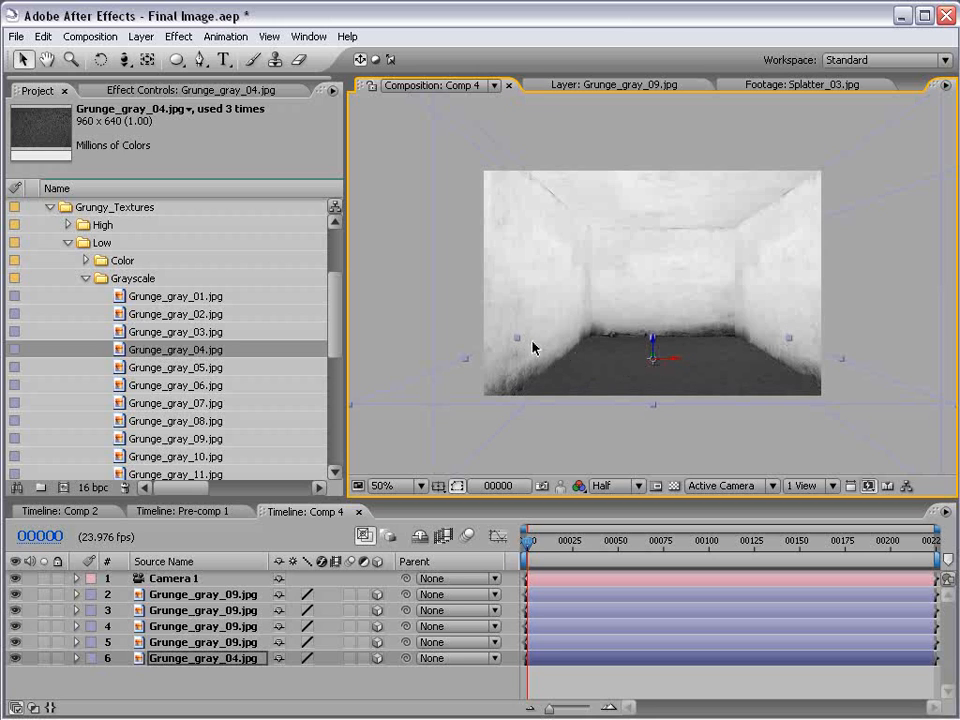
# Scale up the floor layer and lower it slightly to meet the walls, and check the room with the Orbit Camera tool
pyautogui.moveTo(514, 334)
pyautogui.mouseDown()
pyautogui.moveTo(504, 326)
pyautogui.moveTo(511, 330)
pyautogui.mouseUp()
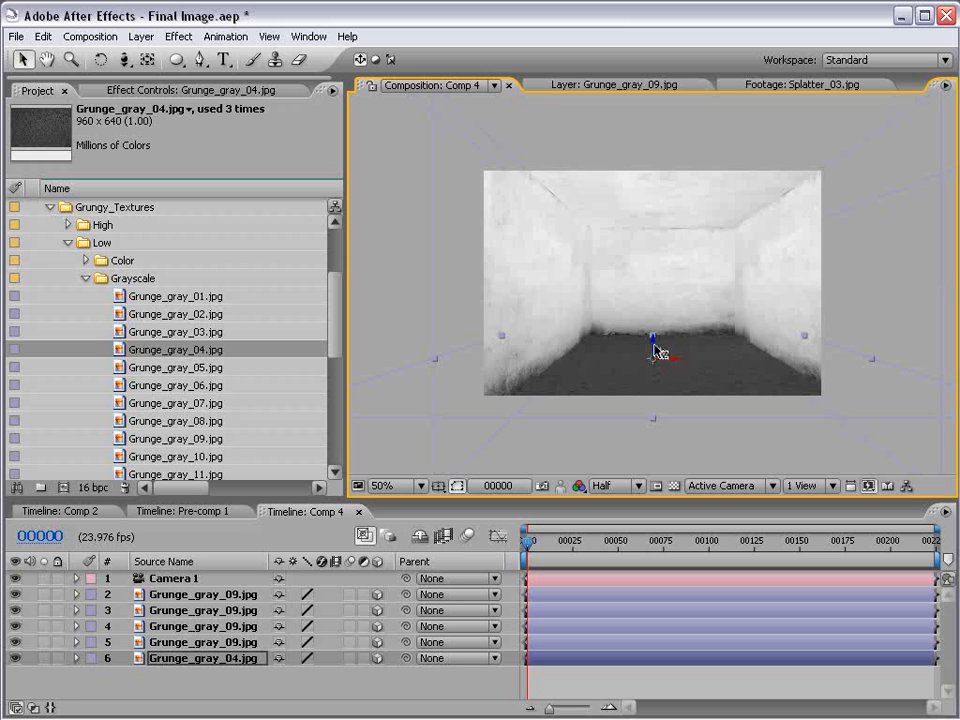
pyautogui.moveTo(656, 350); pyautogui.dragTo(649, 453)
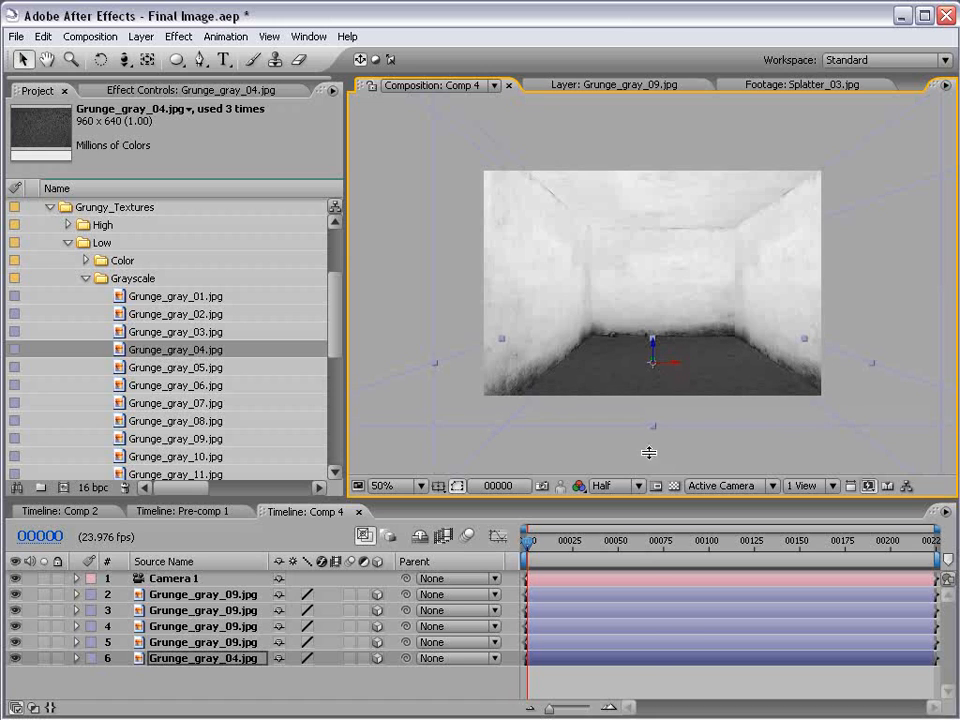
pyautogui.click(640, 672)
pyautogui.press('c')
pyautogui.moveTo(422, 167); pyautogui.dragTo(721, 274)
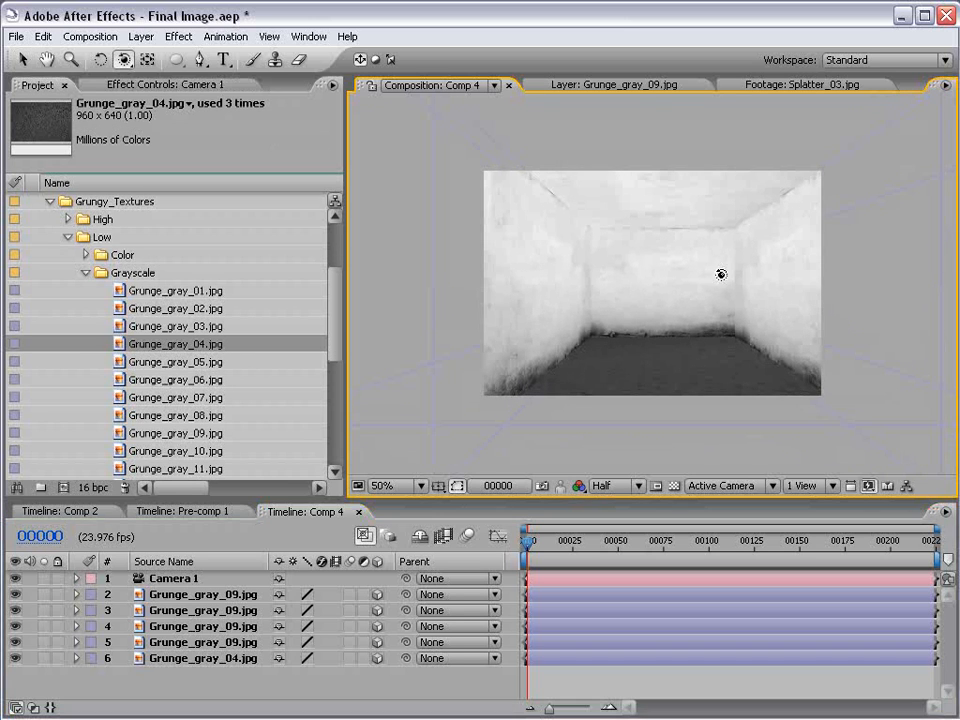
pyautogui.press('v')
pyautogui.click(604, 675)
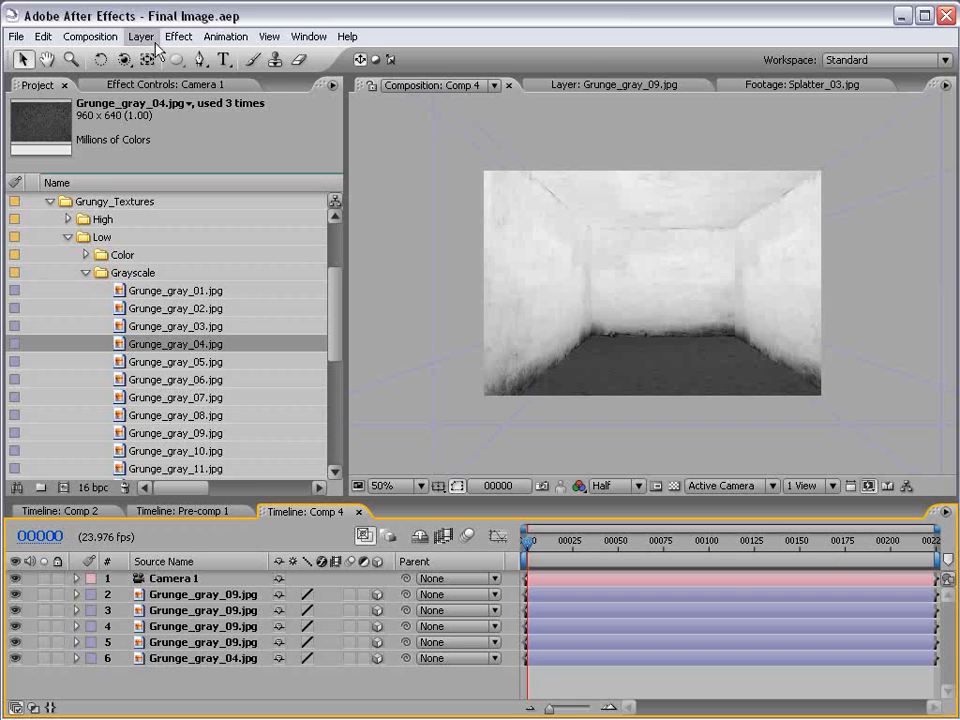
# Start a new point light and set its colour to orange C88742
pyautogui.click(148, 38)
pyautogui.moveTo(250, 57)
pyautogui.click(388, 88)
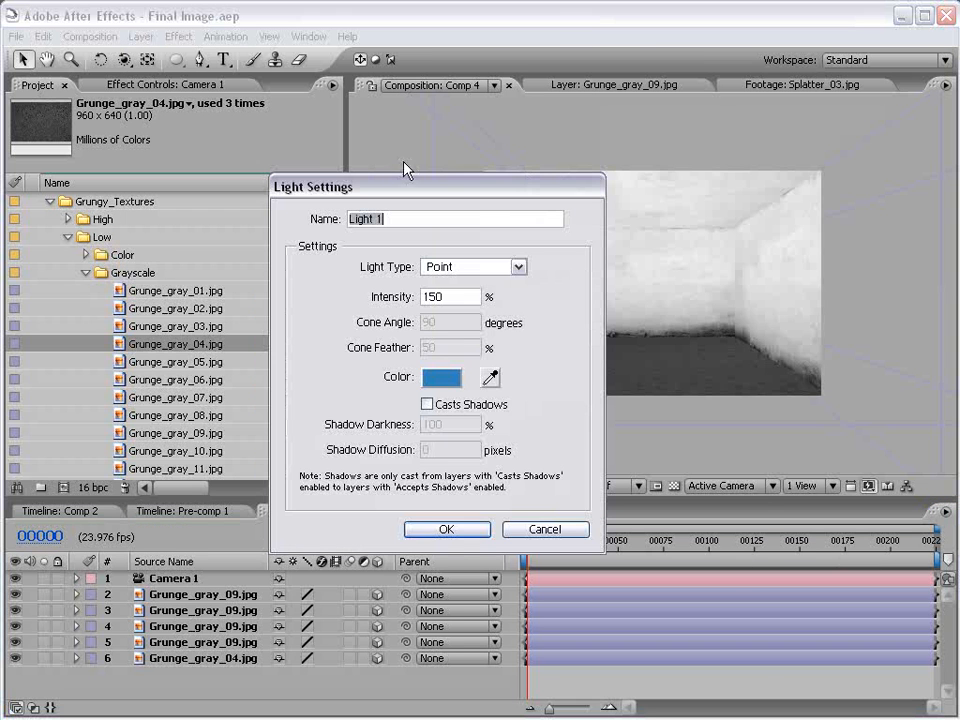
pyautogui.click(455, 383)
pyautogui.click(565, 611)
pyautogui.moveTo(489, 458); pyautogui.dragTo(456, 435)
pyautogui.click(463, 445)
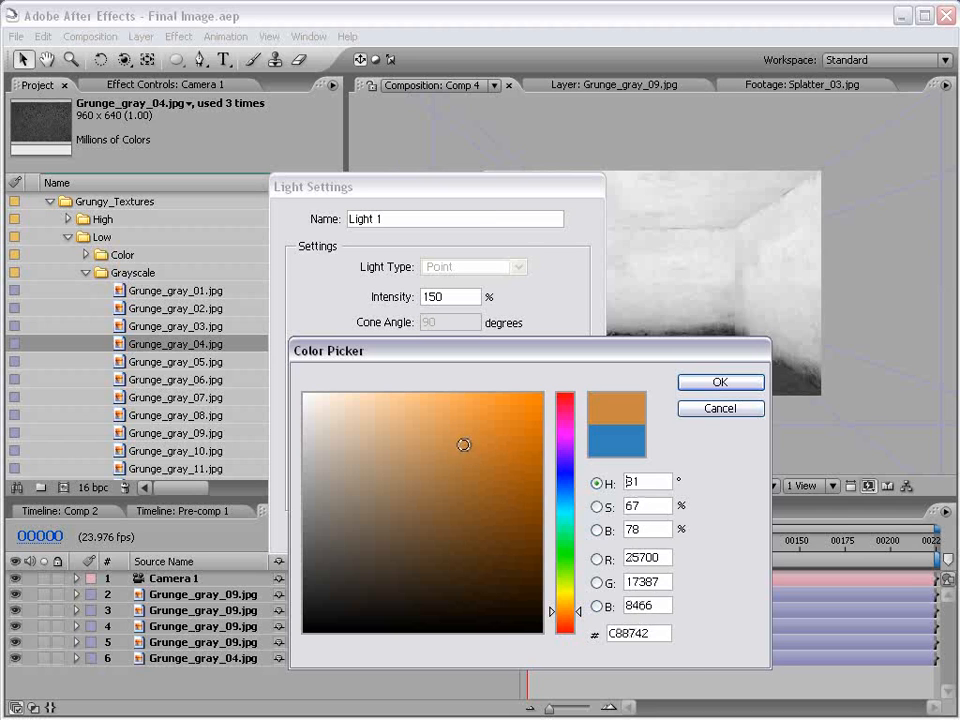
pyautogui.click(719, 382)
# Create the light at 100% intensity and raise its intensity to 192%
pyautogui.moveTo(478, 297); pyautogui.dragTo(311, 296)
pyautogui.write('1')
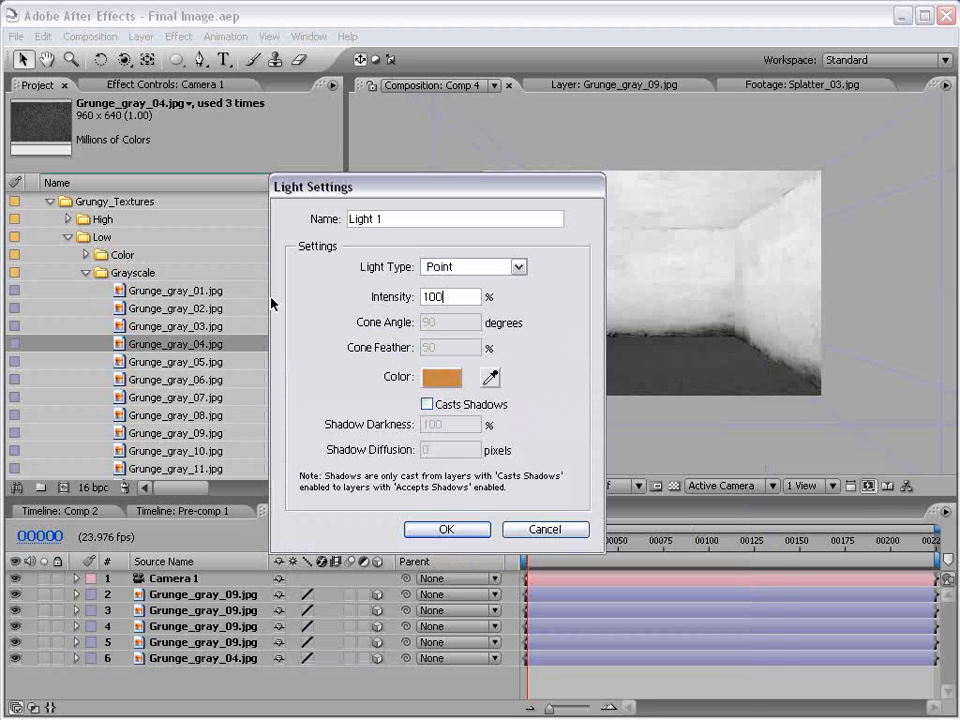
pyautogui.press('Return')
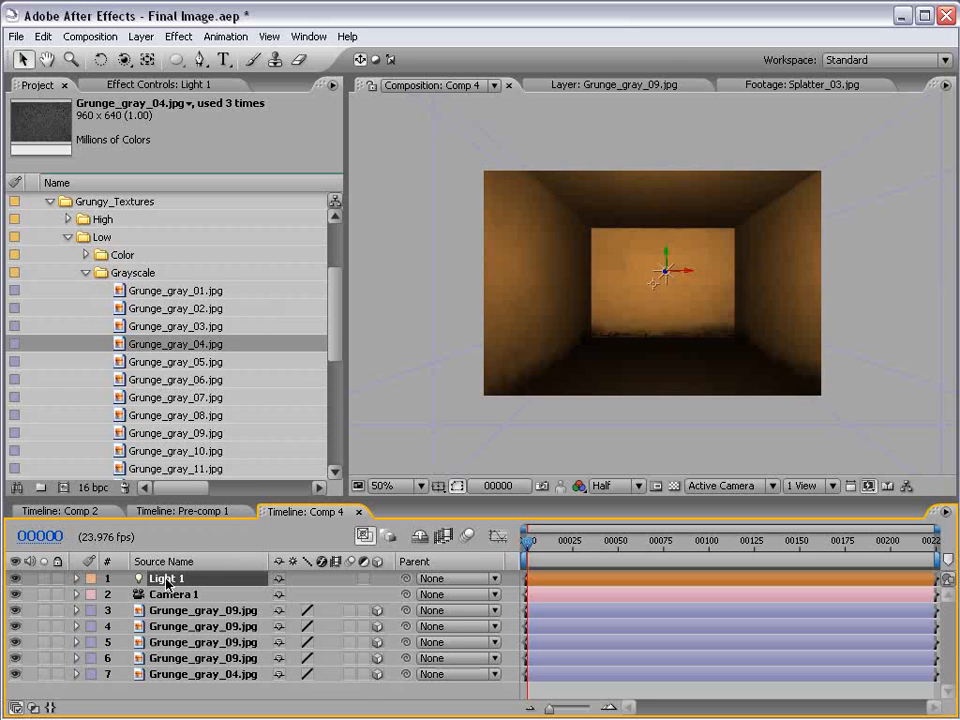
pyautogui.press('t')
pyautogui.moveTo(284, 594); pyautogui.dragTo(368, 592)
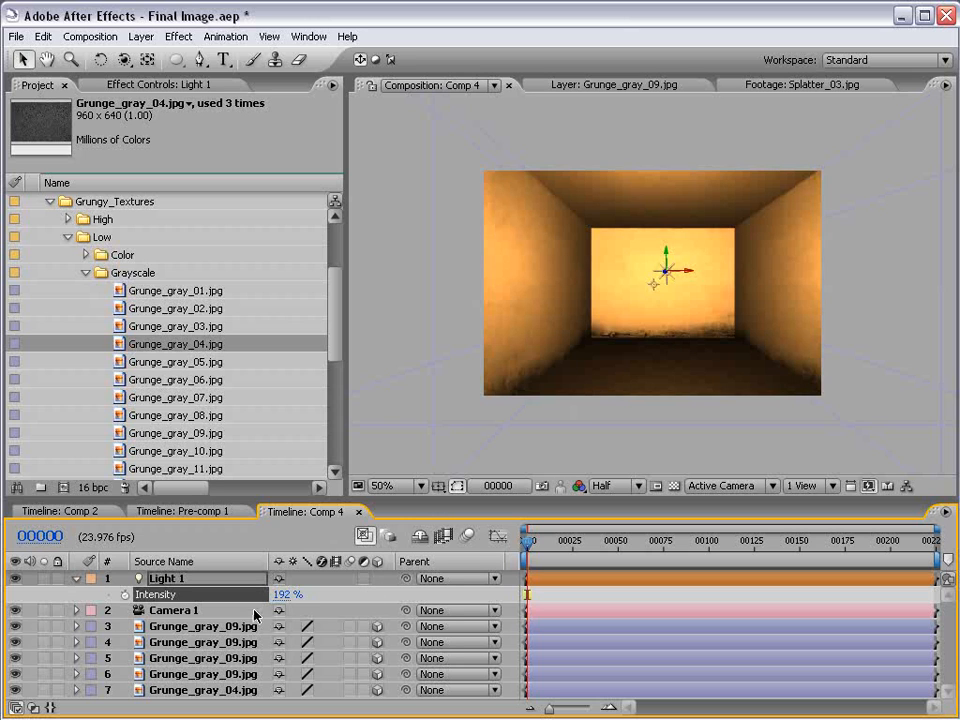
# Apply the Exposure effect to the back wall layer and lower its exposure to -3.70
pyautogui.click(671, 297)
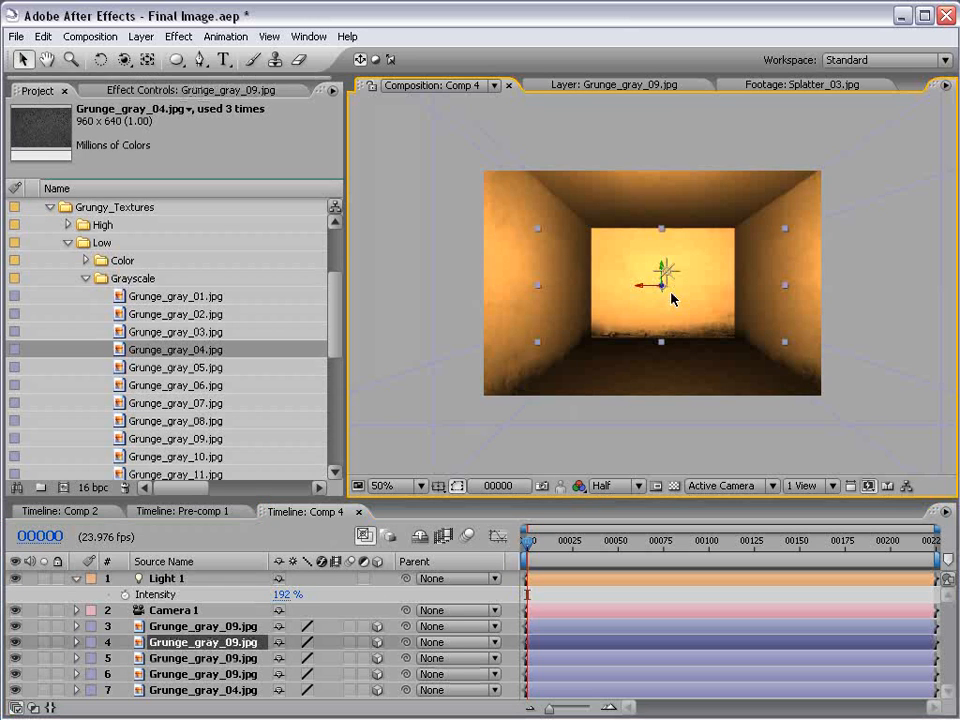
pyautogui.click(179, 36)
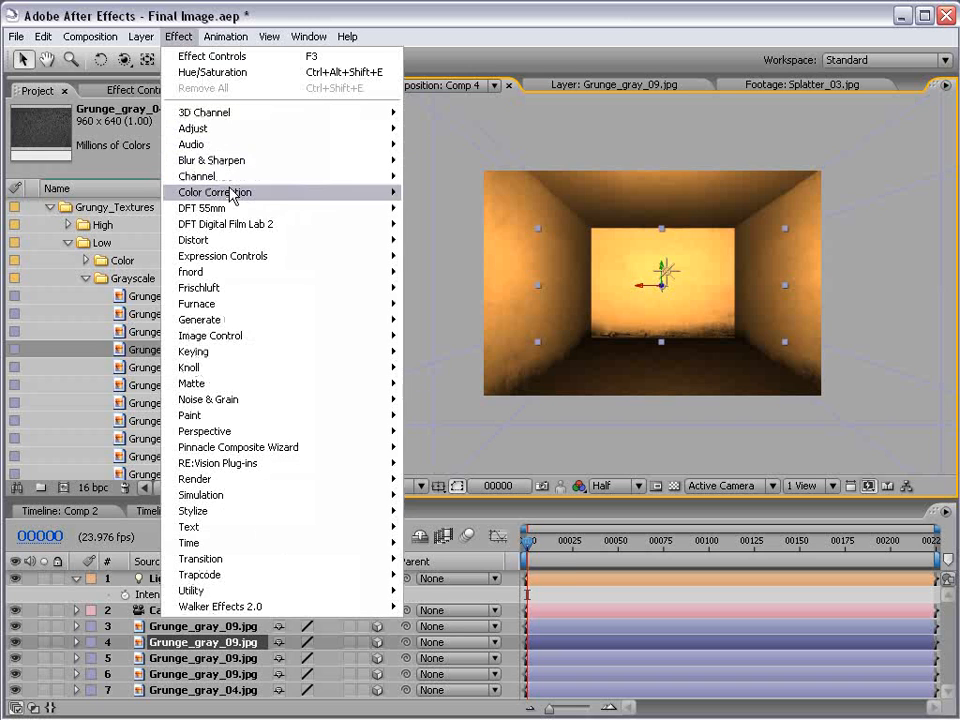
pyautogui.moveTo(219, 192)
pyautogui.click(437, 431)
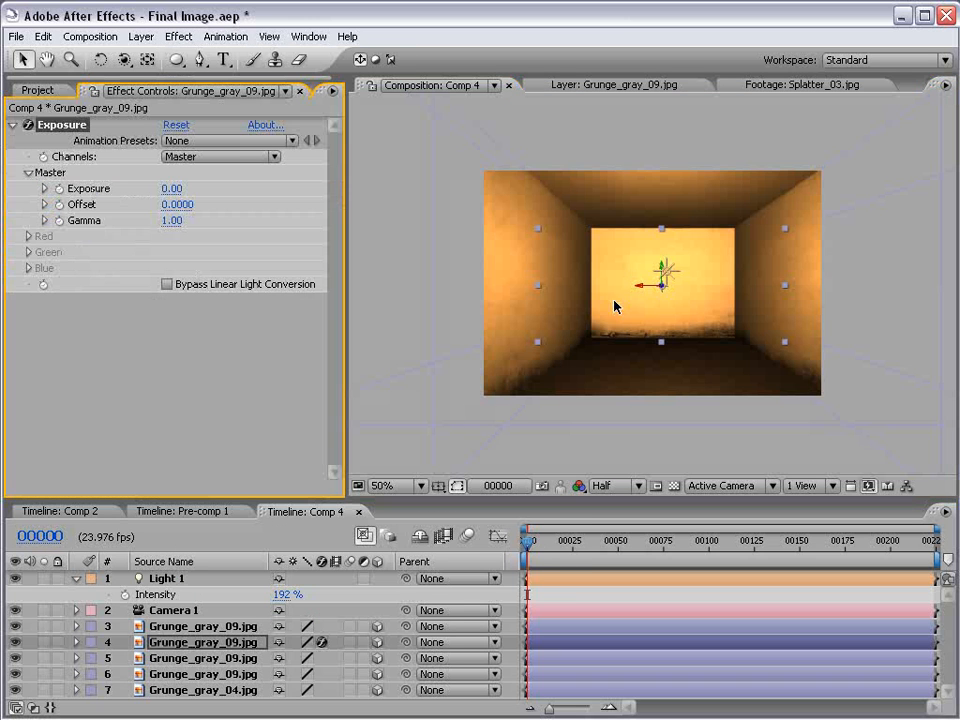
pyautogui.moveTo(170, 188); pyautogui.dragTo(139, 189)
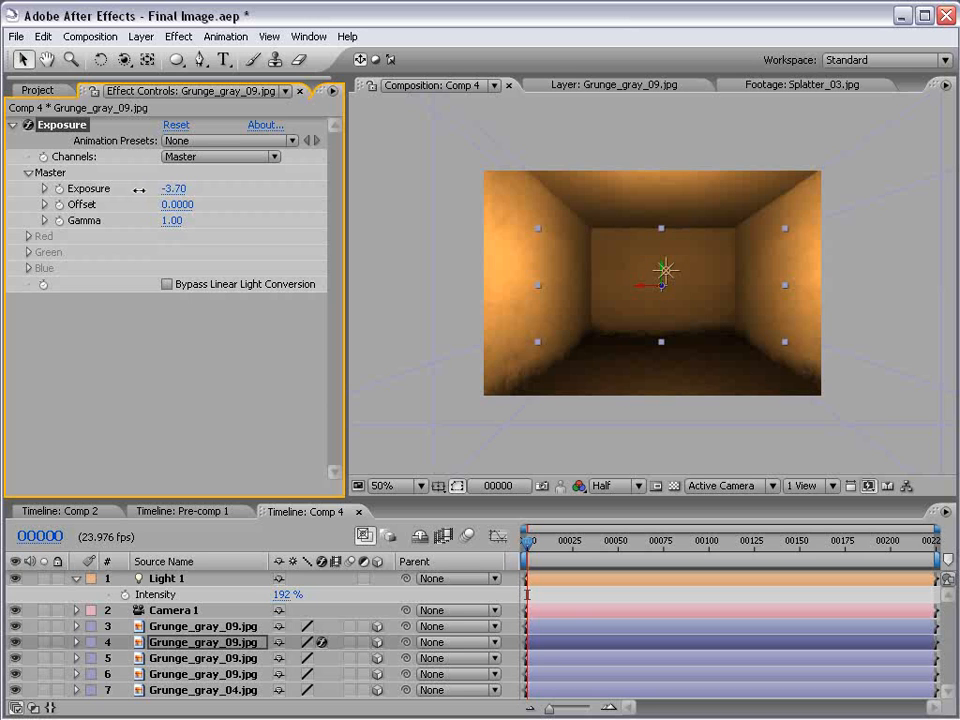
pyautogui.click(547, 602)
# Apply the Curves effect to the Grunge_gray_04.jpg floor layer and shape an S-curve that darkens shadows and lifts highlights
pyautogui.moveTo(206, 498); pyautogui.dragTo(206, 485)
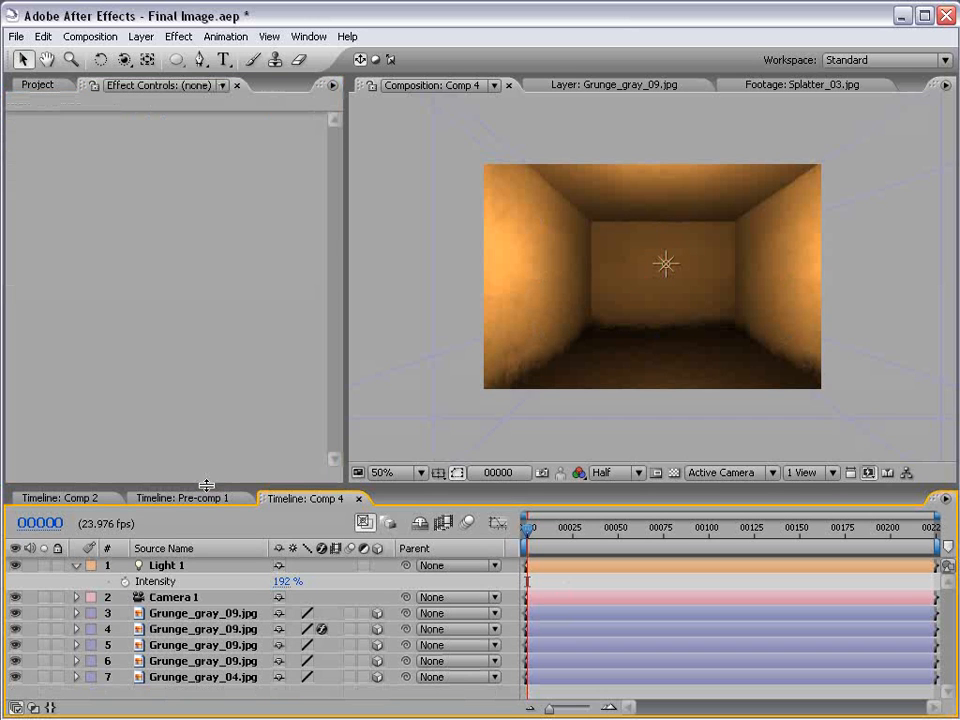
pyautogui.click(205, 677)
pyautogui.click(178, 36)
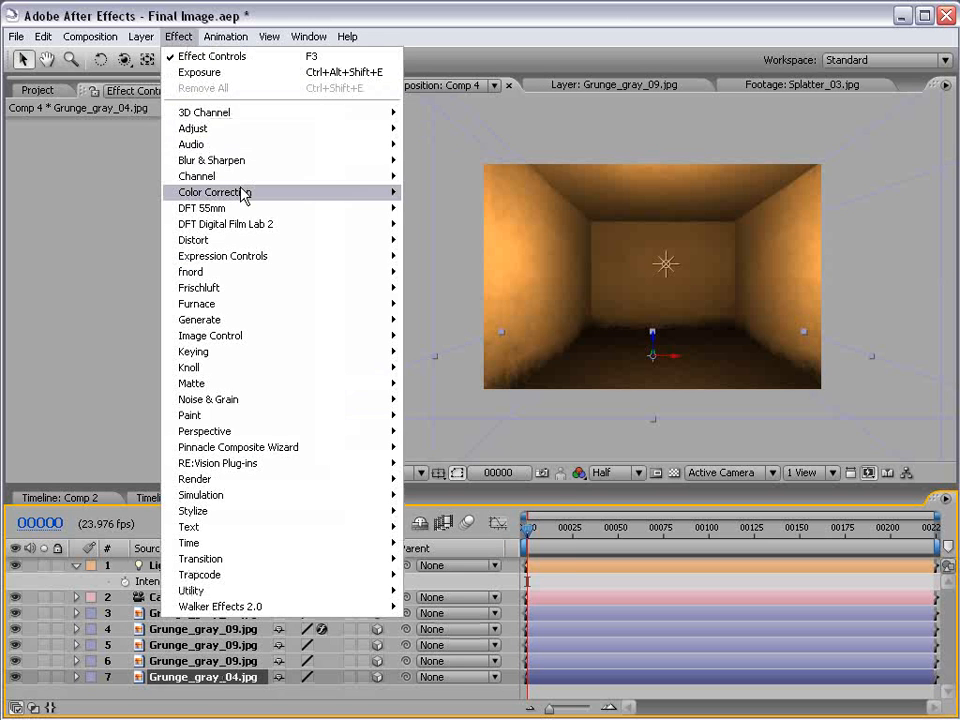
pyautogui.moveTo(244, 192)
pyautogui.click(442, 399)
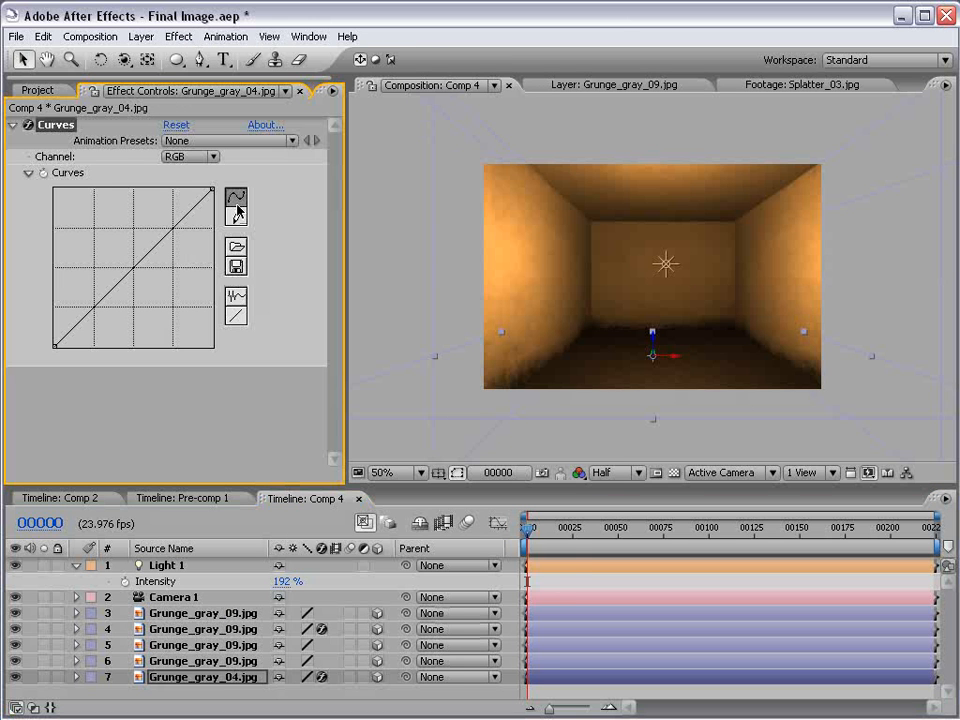
pyautogui.moveTo(154, 247); pyautogui.dragTo(146, 233)
pyautogui.moveTo(98, 293); pyautogui.dragTo(95, 317)
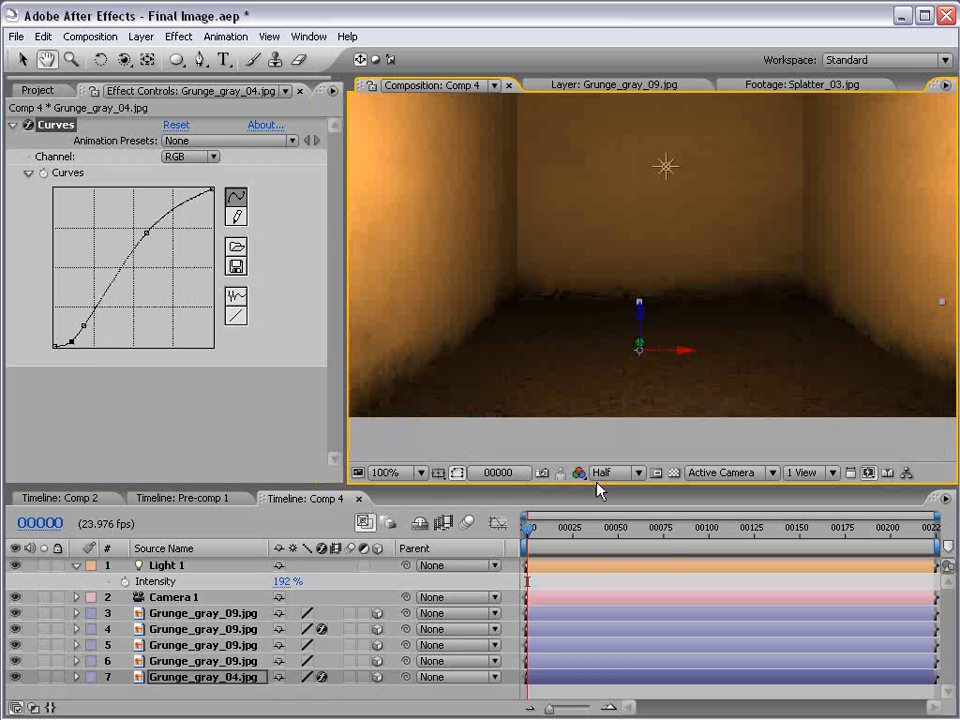
# Set the composition preview resolution to Full and inspect the lit room
pyautogui.click(605, 474)
pyautogui.click(614, 492)
pyautogui.scroll(-1, 667, 283)
pyautogui.moveTo(644, 318); pyautogui.dragTo(641, 321)
pyautogui.scroll(1, 628, 405)
pyautogui.scroll(-1, 628, 405)
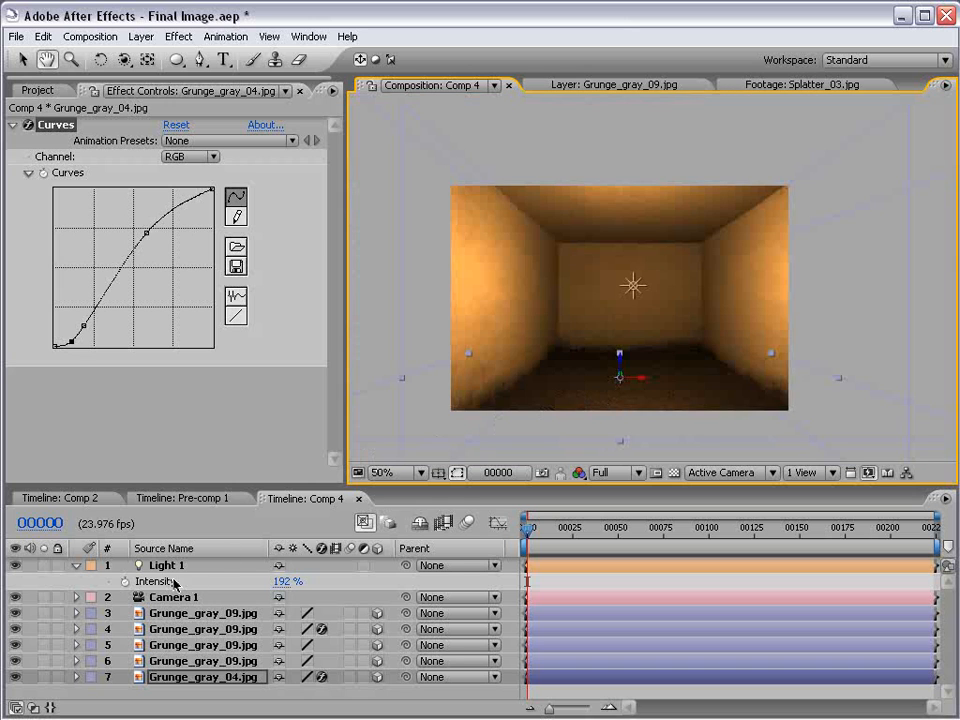
# Change Light 1's colour to the stronger orange D3832E, and refine it to a slightly brighter, less saturated orange
pyautogui.click(77, 566)
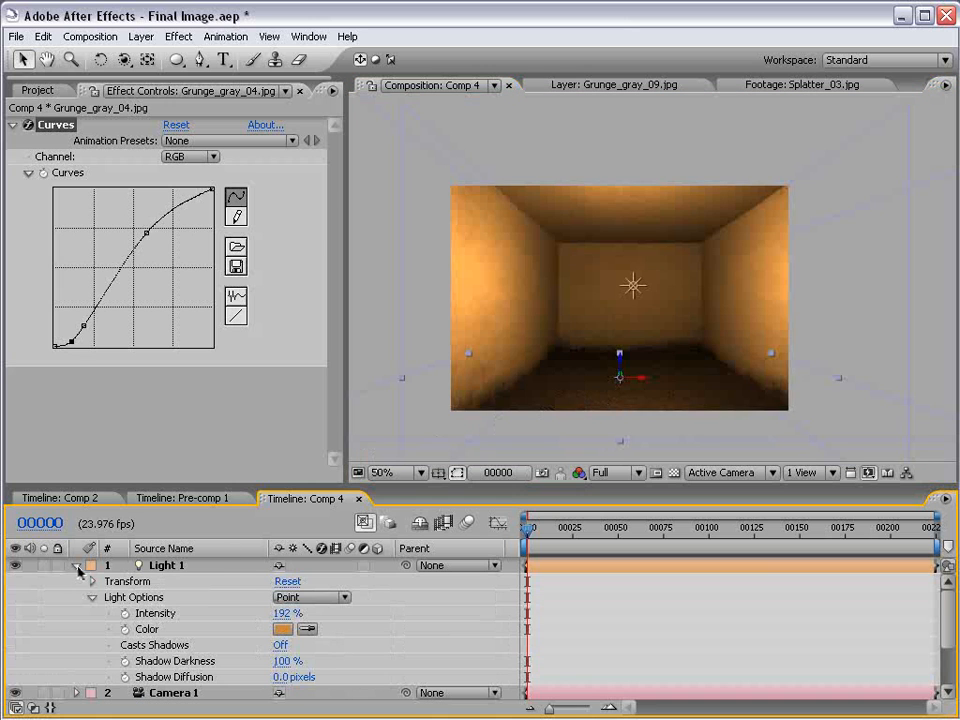
pyautogui.click(283, 629)
pyautogui.click(489, 435)
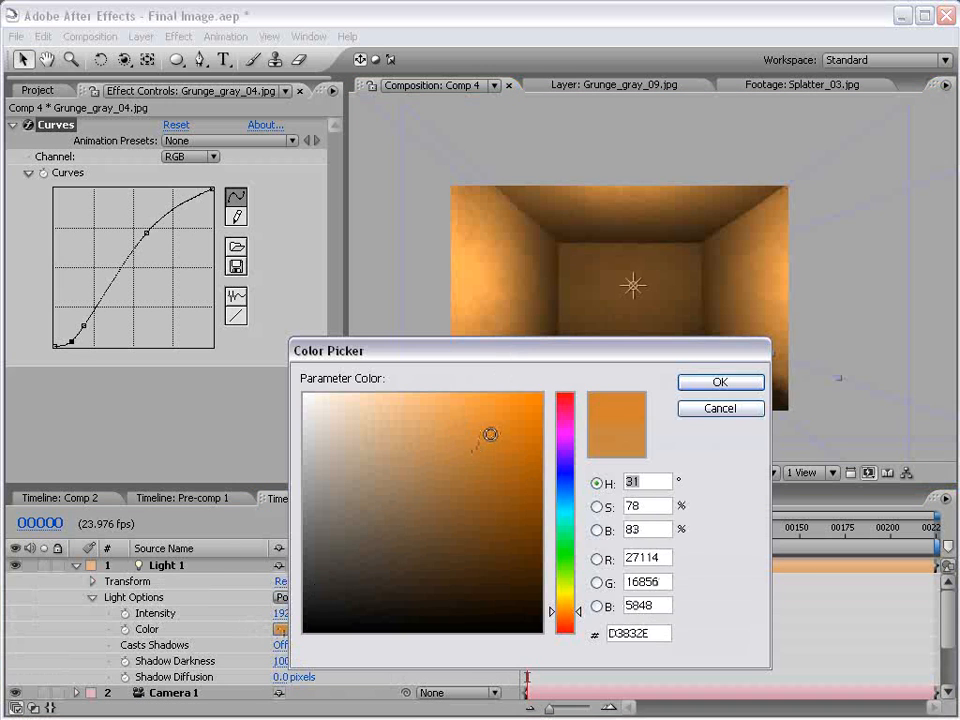
pyautogui.click(720, 383)
pyautogui.click(283, 629)
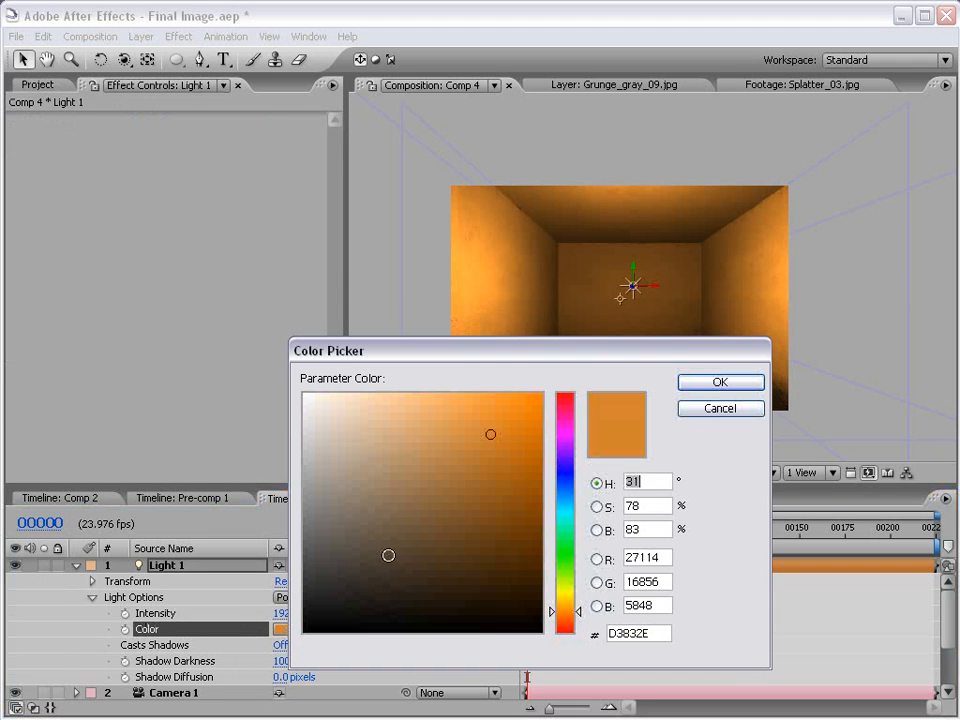
pyautogui.click(476, 420)
pyautogui.click(733, 381)
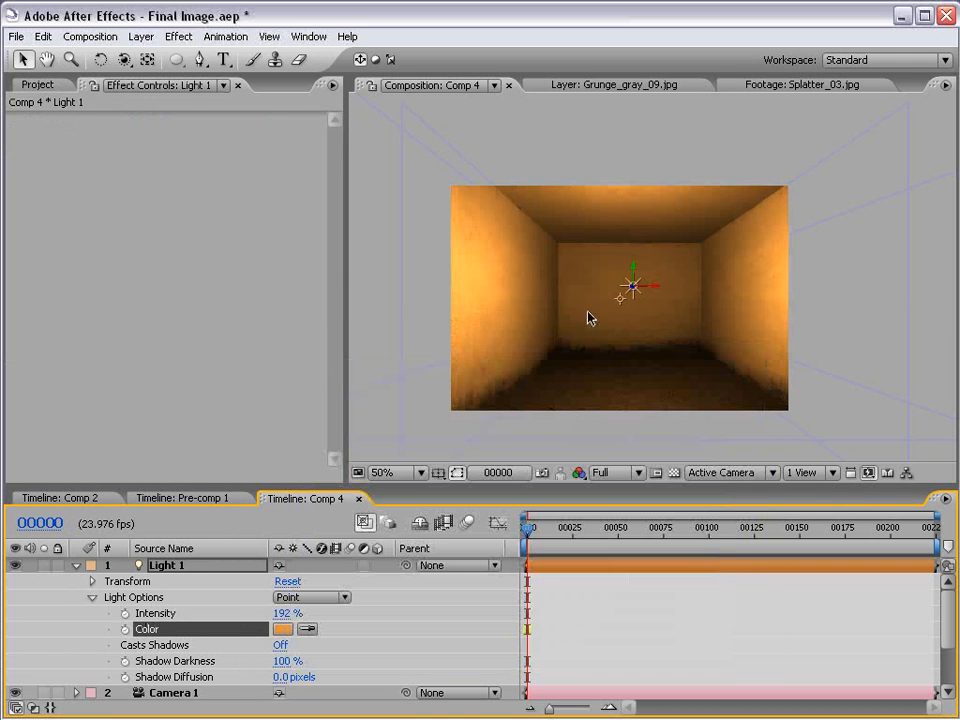
pyautogui.click(675, 594)
# Add a new white solid as the top layer of the composition
pyautogui.scroll(1, 622, 333)
pyautogui.scroll(-1, 622, 333)
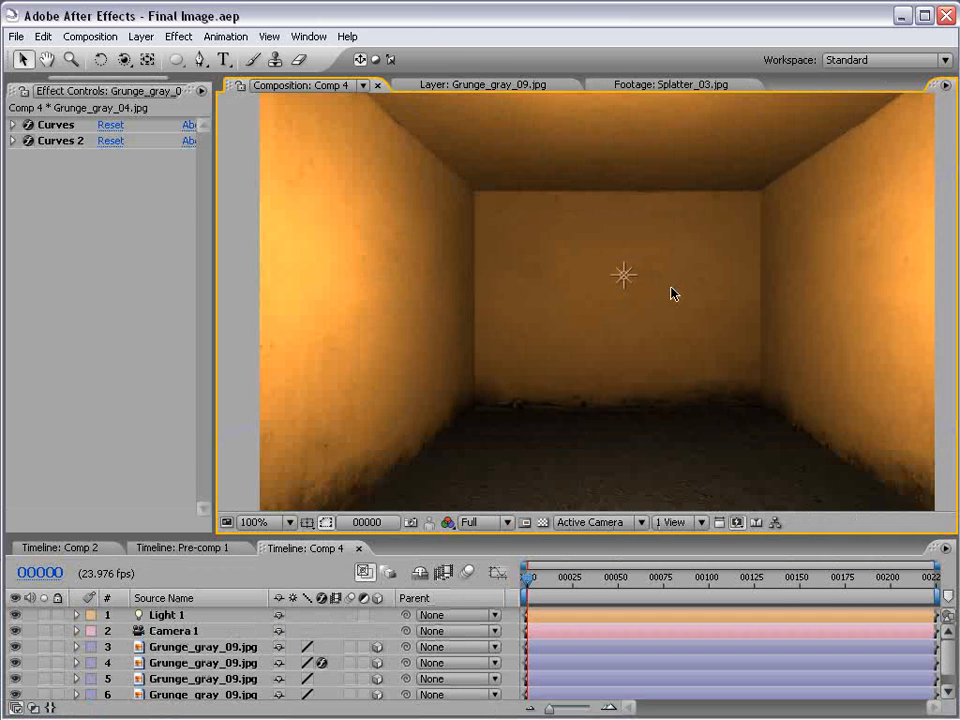
pyautogui.click(141, 36)
pyautogui.moveTo(149, 58)
pyautogui.click(463, 75)
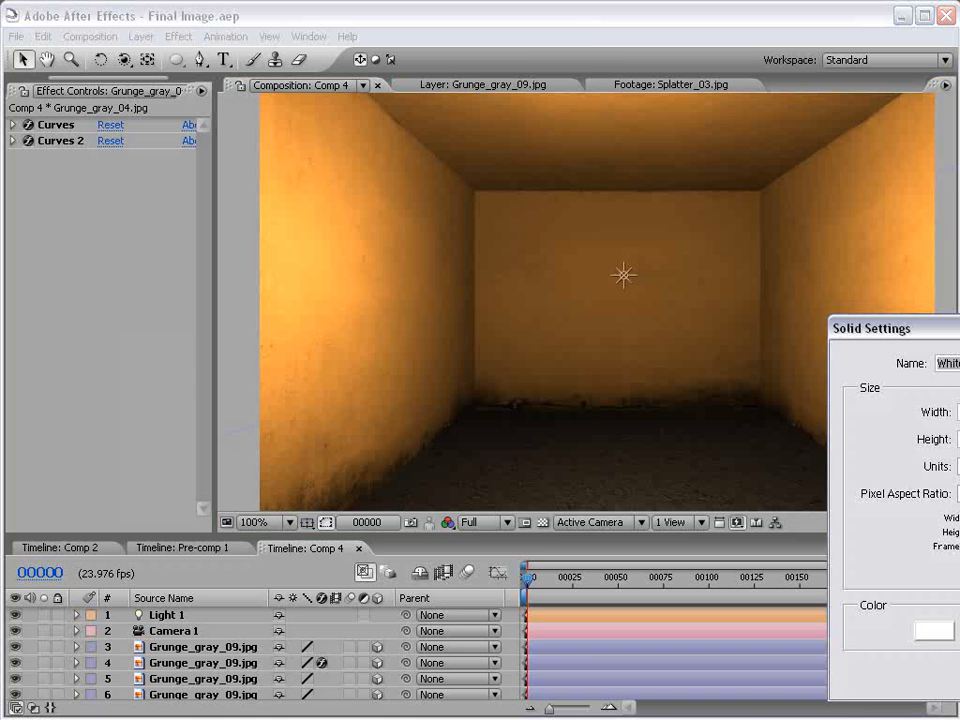
pyautogui.click(508, 545)
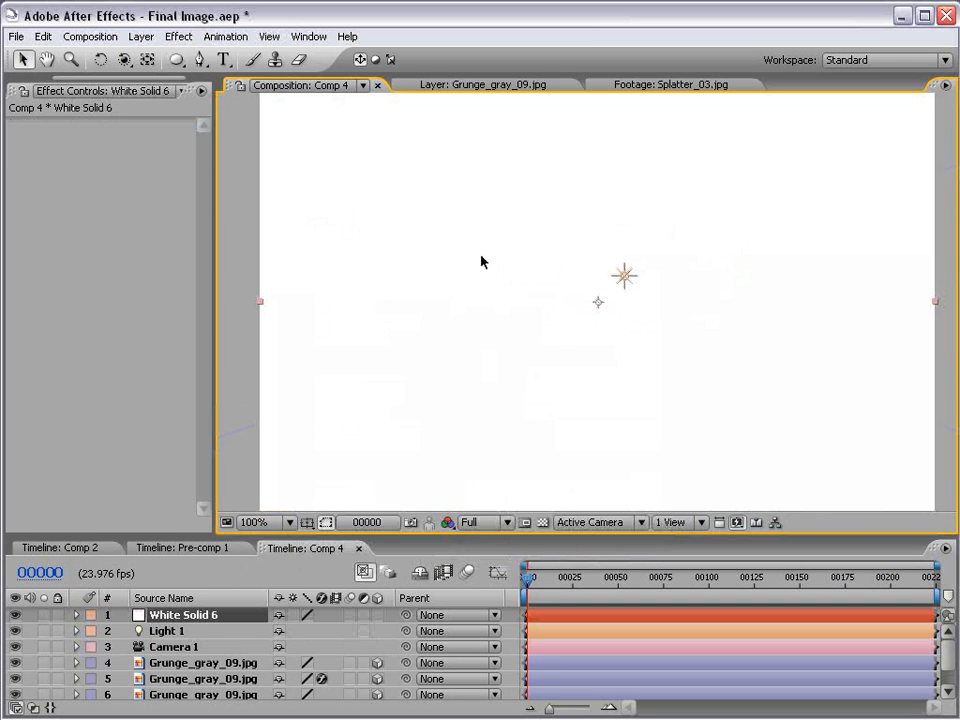
# Apply CC Particle World to the white solid and move to frame 27 to preview the particles
pyautogui.click(178, 36)
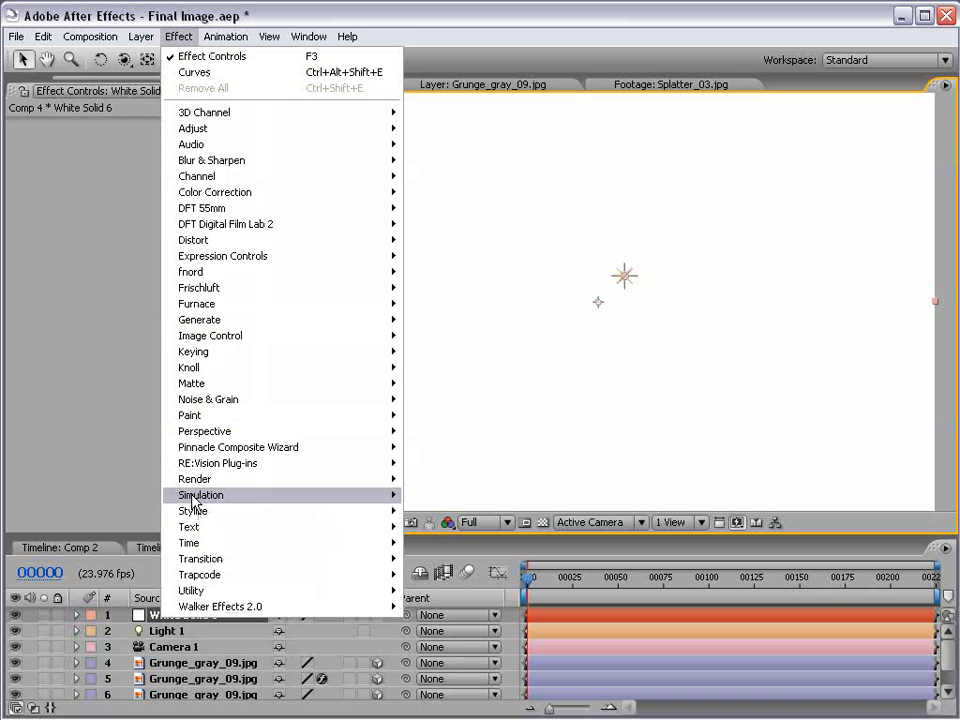
pyautogui.moveTo(211, 498)
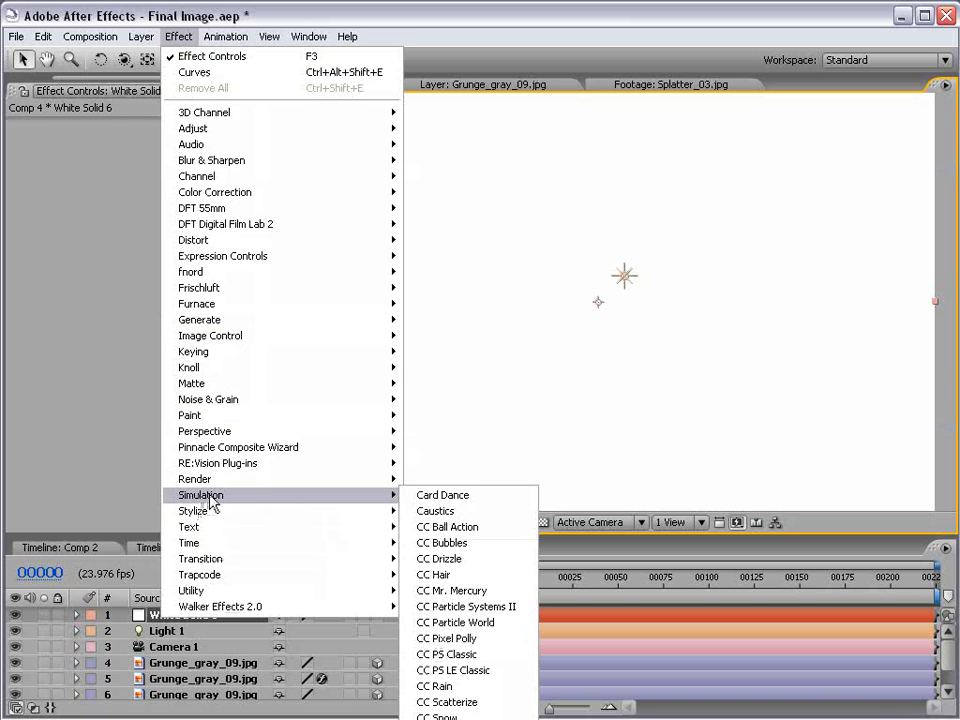
pyautogui.click(456, 622)
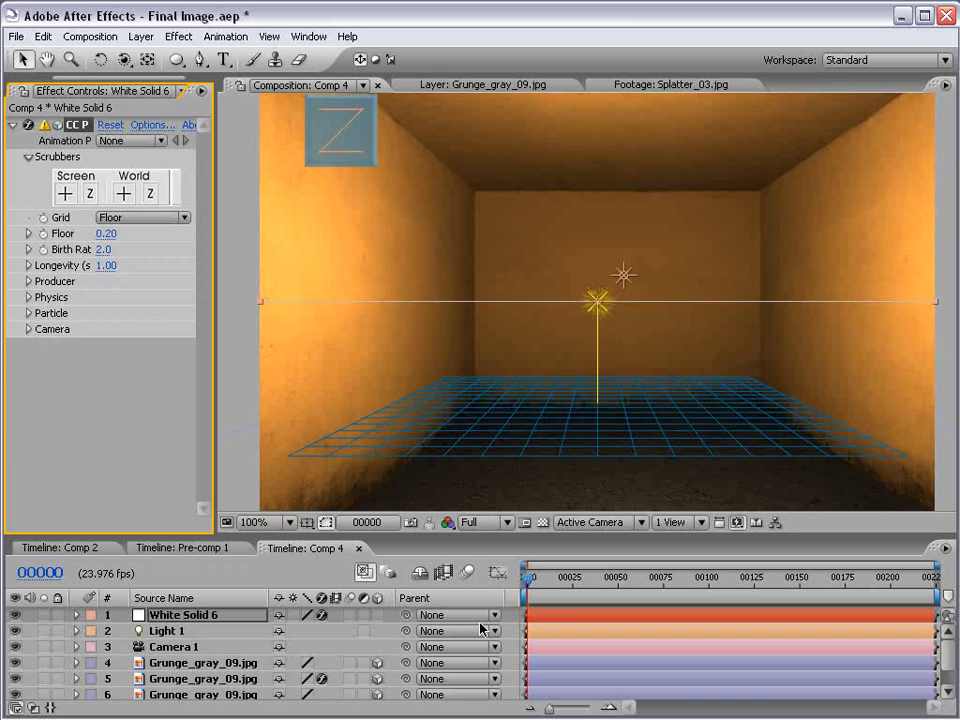
pyautogui.moveTo(530, 579); pyautogui.dragTo(579, 580)
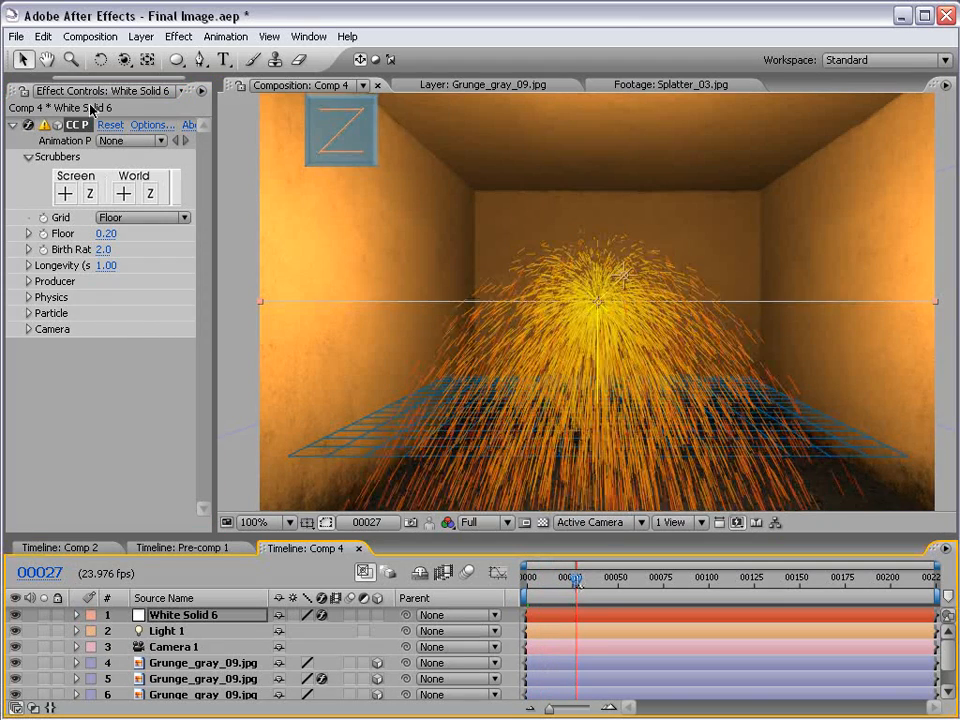
# Widen the effect settings area, turn off the particle grid, and move to frame 44
pyautogui.moveTo(205, 220); pyautogui.dragTo(295, 218)
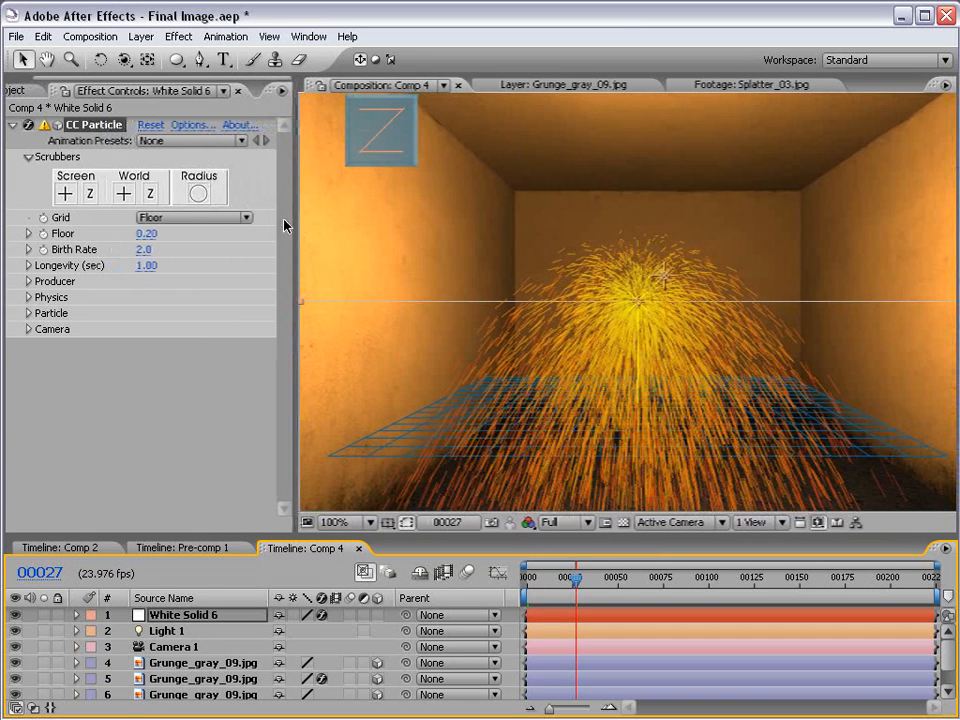
pyautogui.click(162, 222)
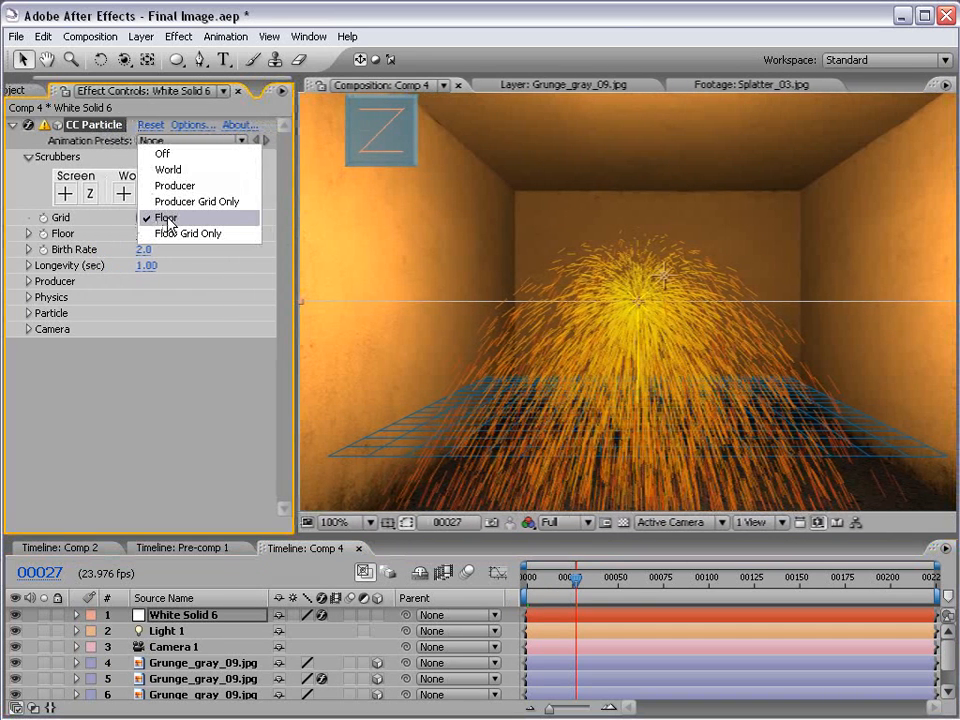
pyautogui.click(162, 154)
pyautogui.moveTo(577, 580); pyautogui.dragTo(608, 580)
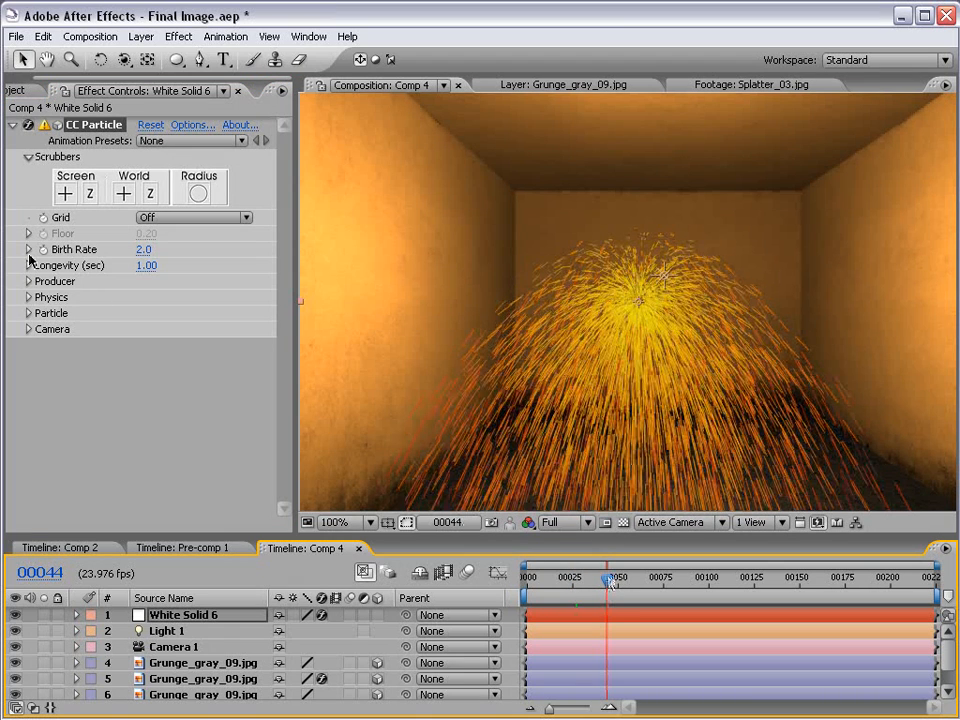
# Expand the particle effect's Producer and Physics settings and set the producer's X, Y and Z radius to 0
pyautogui.click(28, 281)
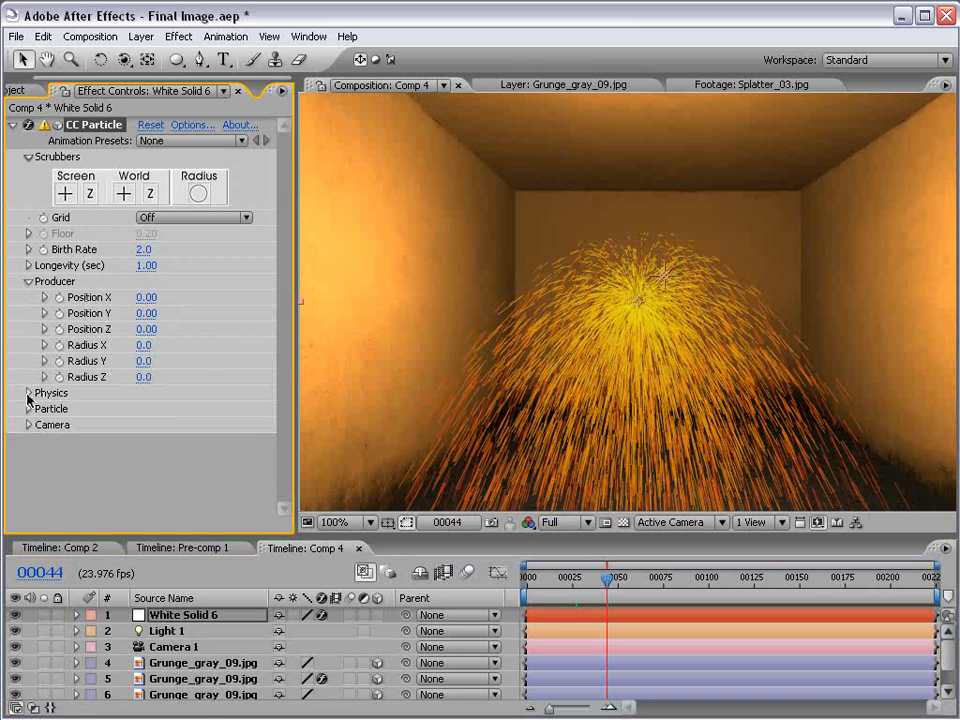
pyautogui.click(28, 392)
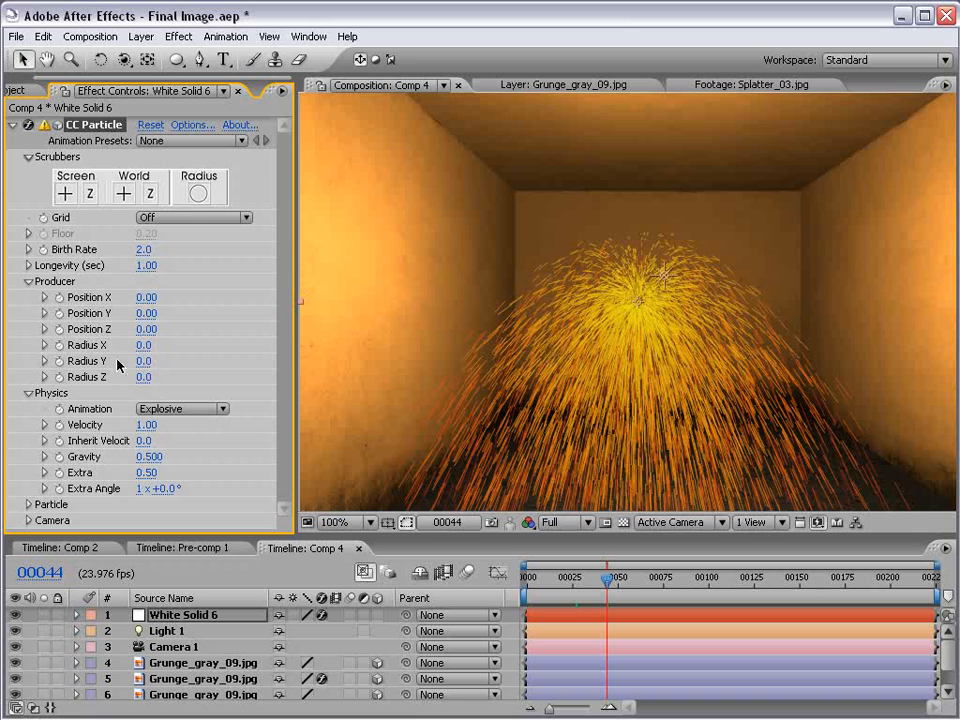
pyautogui.write('0')
pyautogui.click(144, 362)
pyautogui.write('0')
pyautogui.click(150, 378)
pyautogui.write('0')
pyautogui.press('Return')
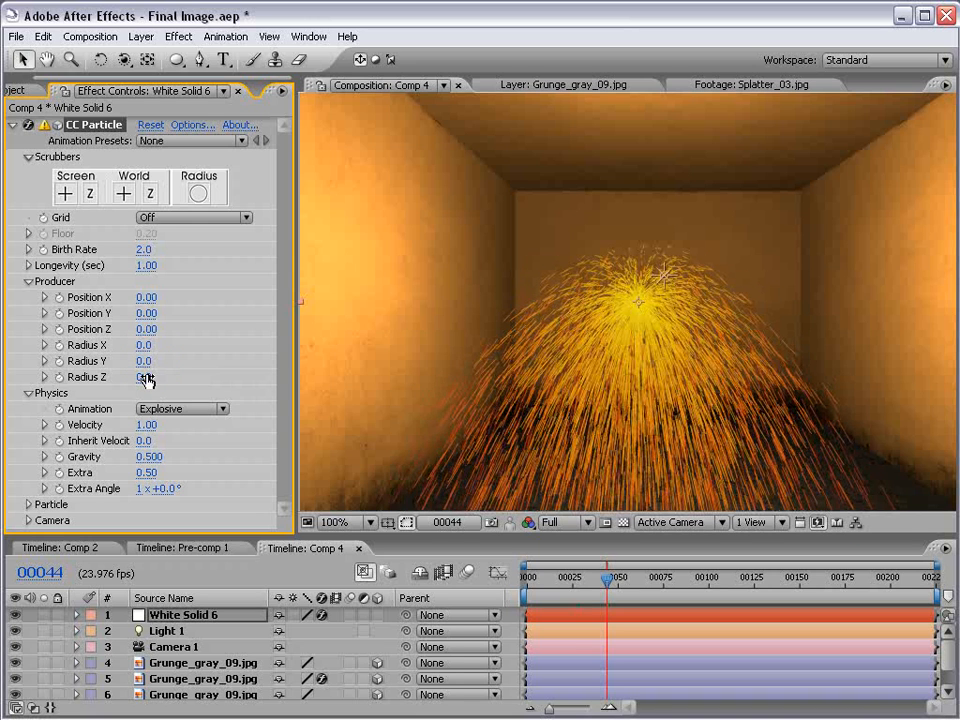
# Set the particle effect's Velocity, Inherit Velocity, Gravity and Extra to 0
pyautogui.click(145, 425)
pyautogui.write('1')
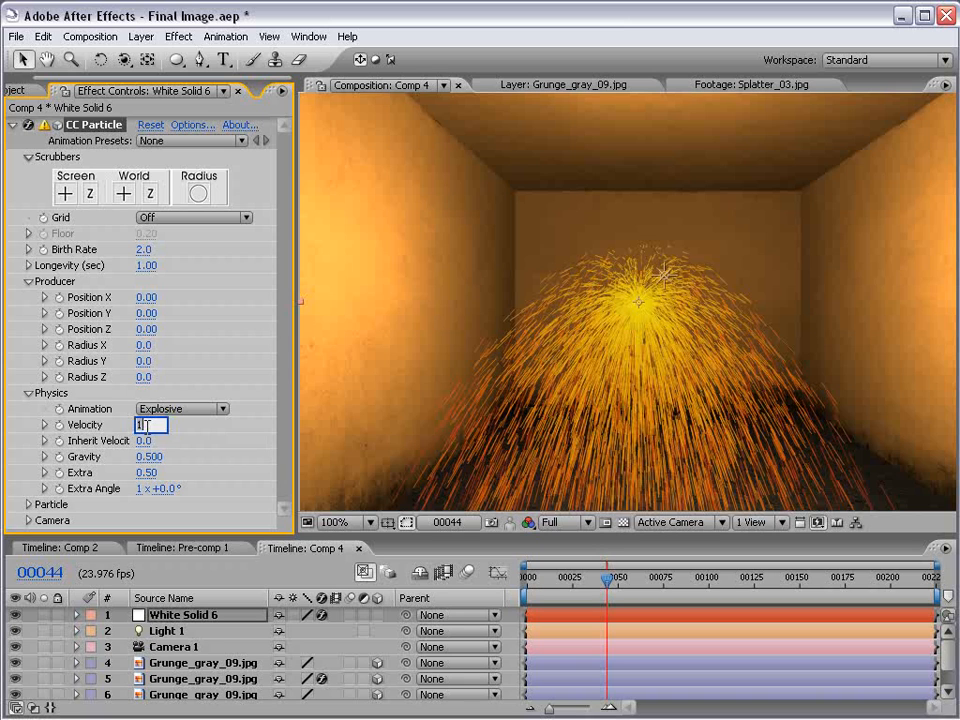
pyautogui.press('Return')
pyautogui.click(145, 441)
pyautogui.write('0')
pyautogui.press('Return')
pyautogui.click(148, 457)
pyautogui.write('0')
pyautogui.press('Return')
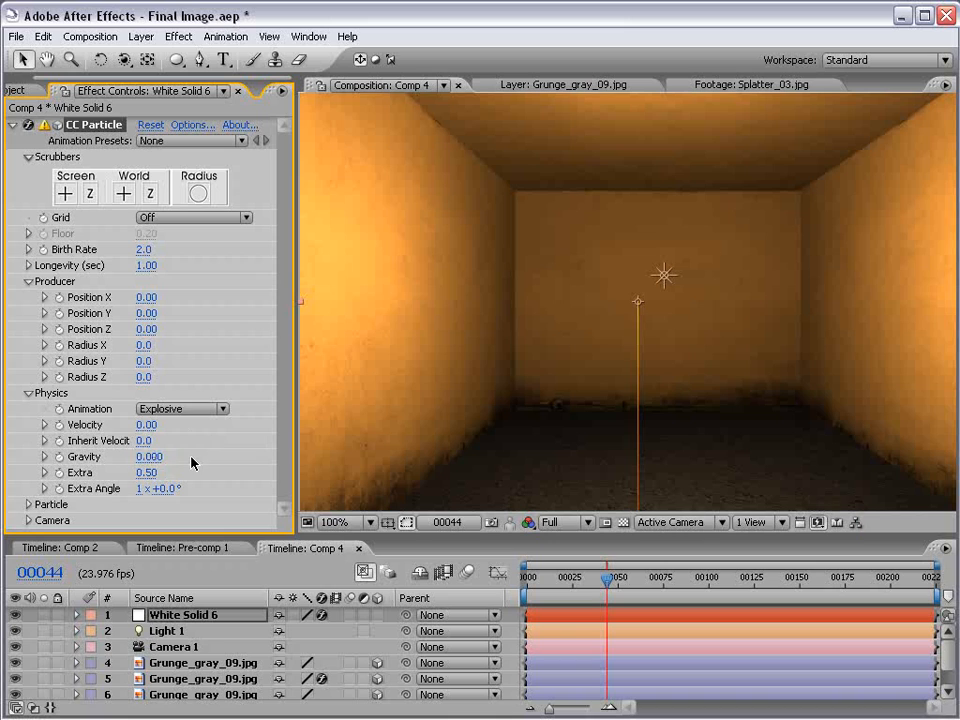
pyautogui.click(146, 472)
pyautogui.write('0')
pyautogui.press('Return')
# Move to frame 89 and step a few frames forward and back to check the particles
pyautogui.moveTo(605, 590); pyautogui.dragTo(686, 590)
pyautogui.press('.')
pyautogui.press('.')
pyautogui.press('.')
pyautogui.press(',')
pyautogui.press(',')
pyautogui.press(',')
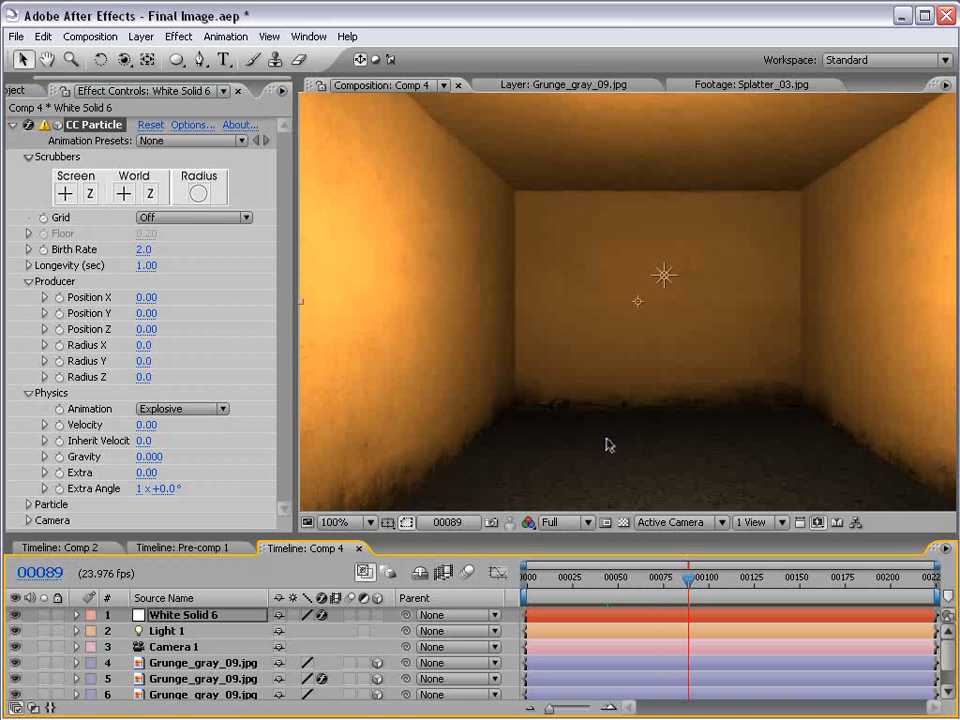
# Add a null object to the composition, try moving it in the view, and undo the move
pyautogui.click(141, 36)
pyautogui.moveTo(118, 57)
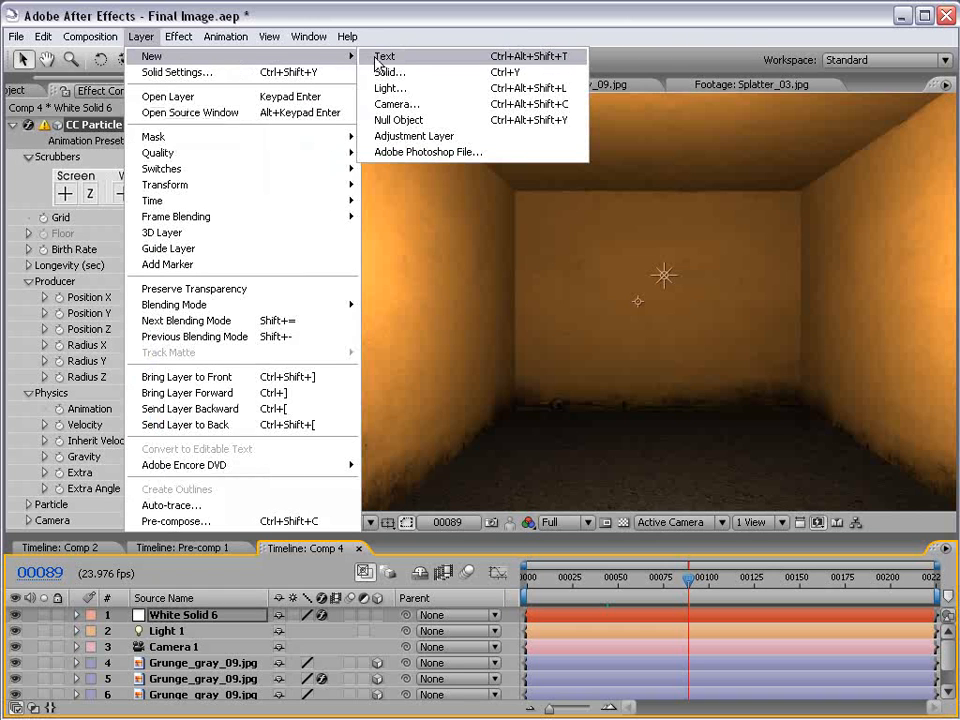
pyautogui.click(399, 120)
pyautogui.moveTo(672, 322); pyautogui.dragTo(716, 368)
pyautogui.hotkey('ctrl', 'z')
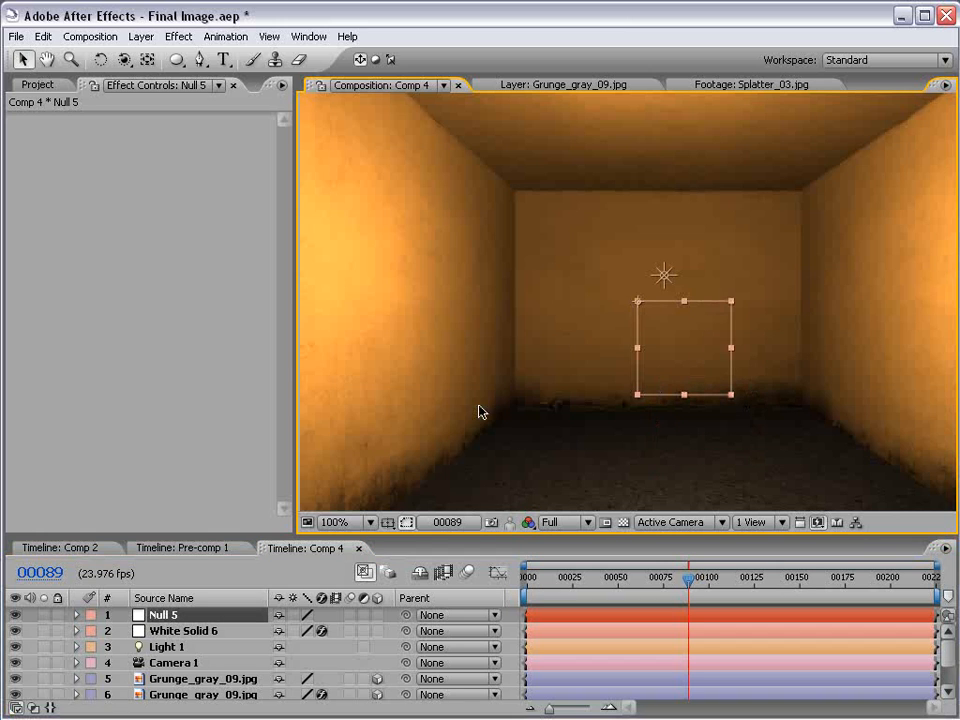
# Keyframe the white solid's particle Producer position at frame 89, and set X, Y and Z to 0.16, 0.24 and -0.24 at frame 105
pyautogui.click(140, 632)
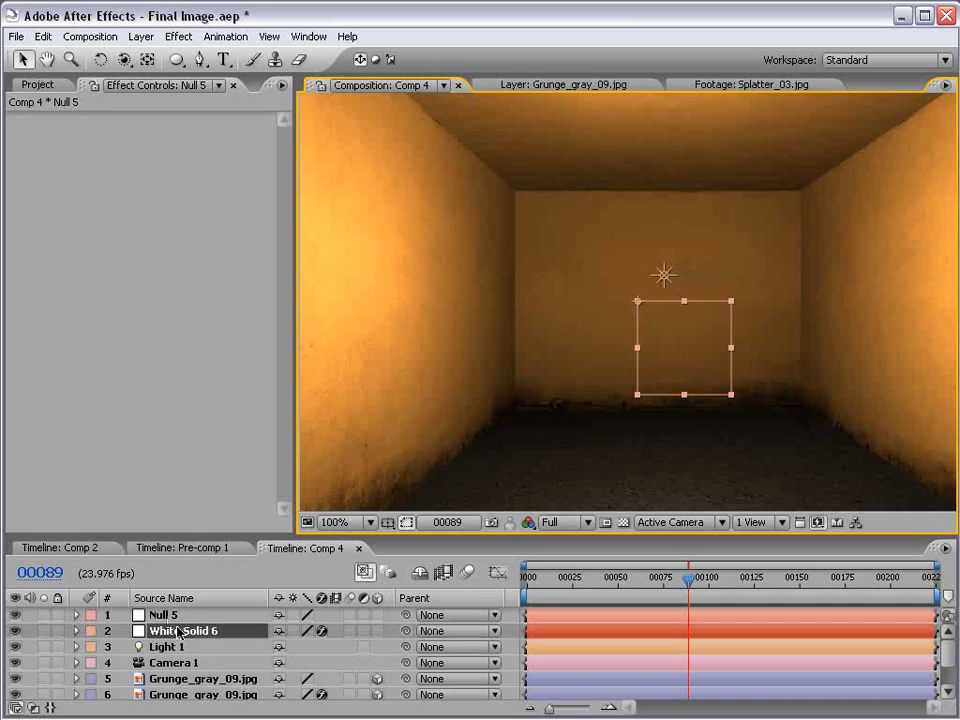
pyautogui.moveTo(296, 185); pyautogui.dragTo(369, 179)
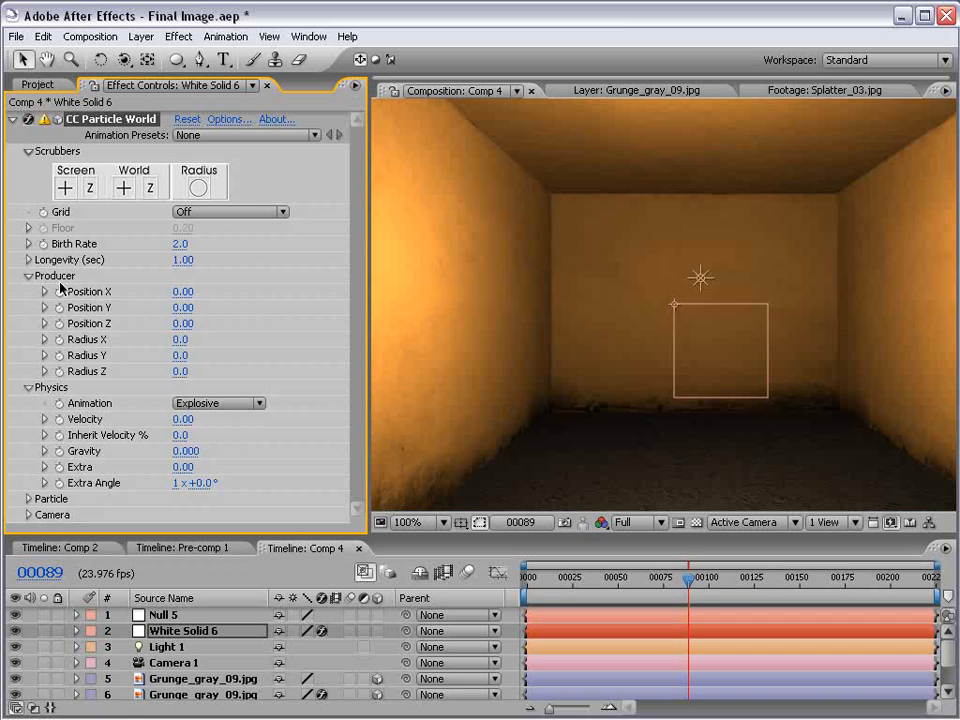
pyautogui.click(58, 292)
pyautogui.keyDown('shift'); pyautogui.click(62, 323); pyautogui.keyUp('shift')
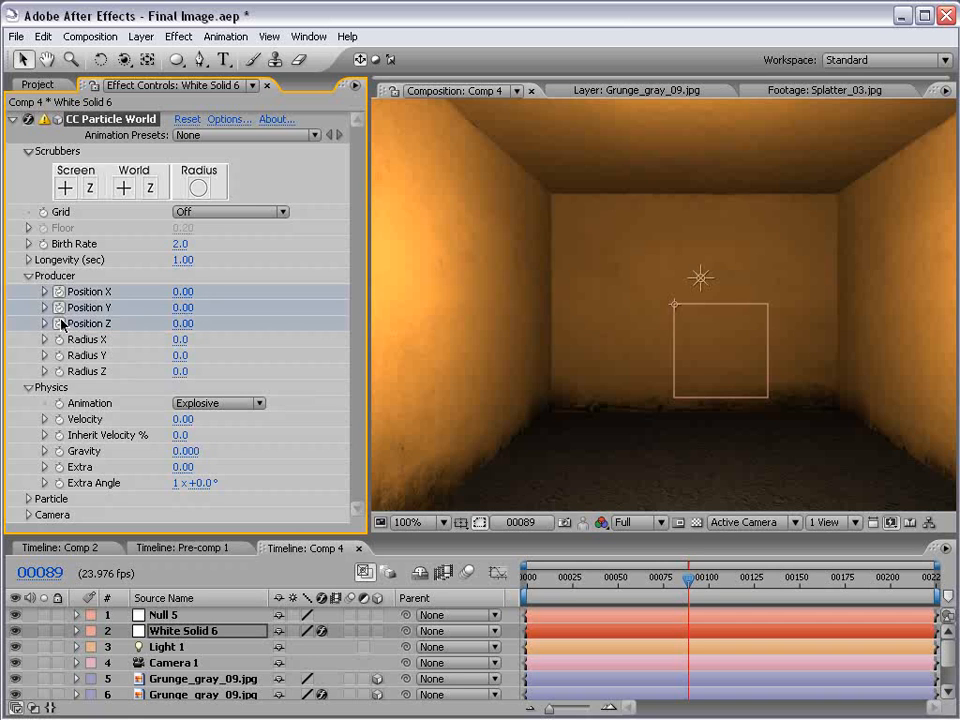
pyautogui.moveTo(697, 590); pyautogui.dragTo(717, 586)
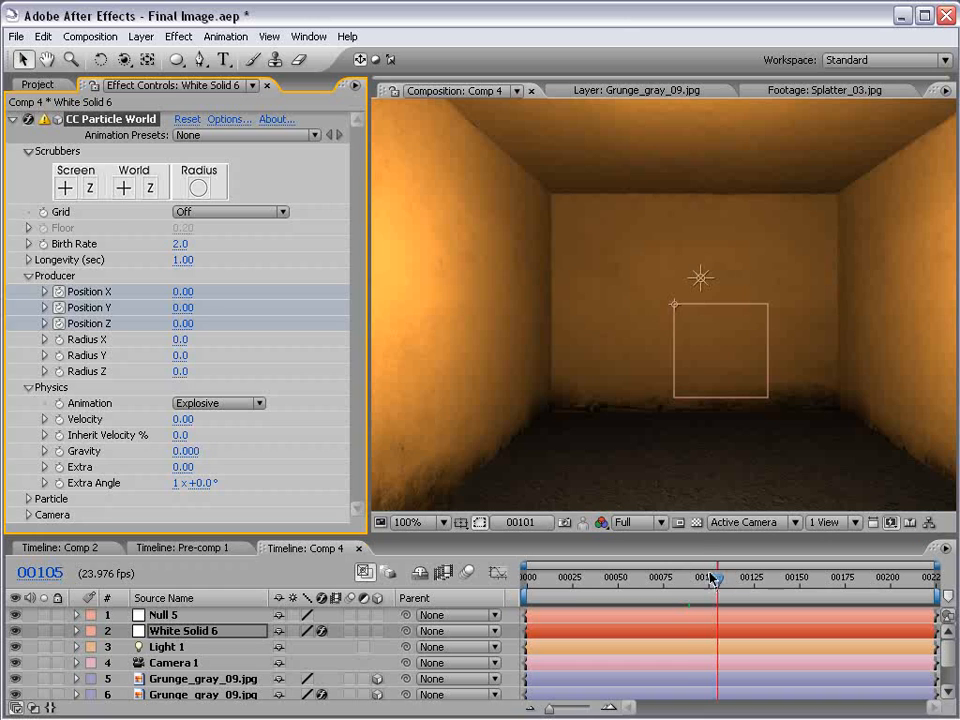
pyautogui.moveTo(182, 307); pyautogui.dragTo(158, 322)
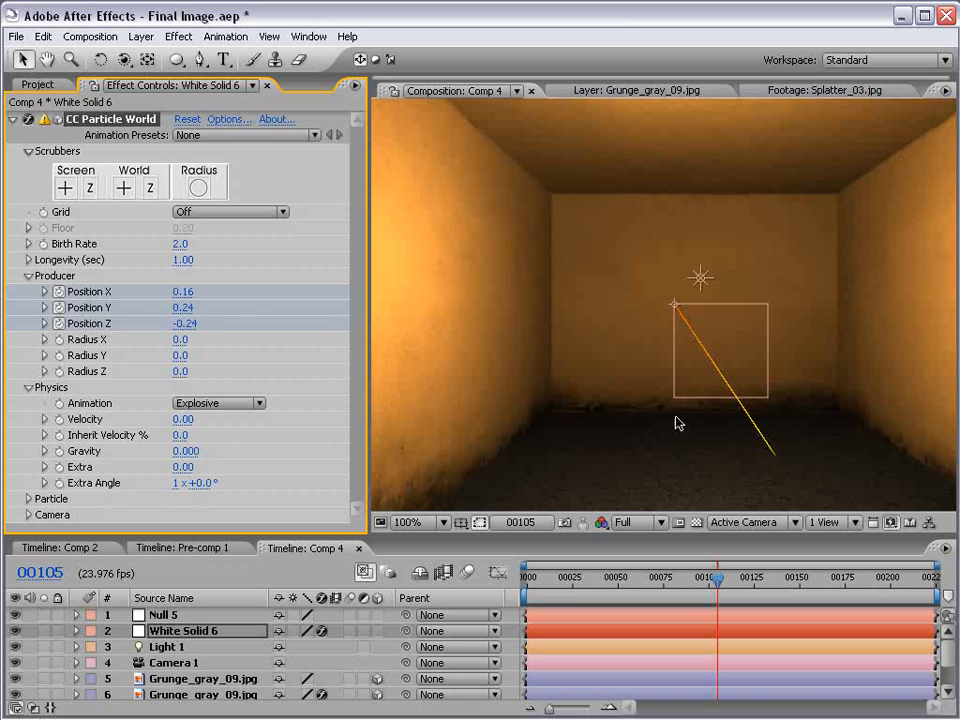
# Move to frame 95 and reveal the white solid's keyframed Position X, Y and Z properties in the timeline
pyautogui.moveTo(727, 584); pyautogui.dragTo(698, 586)
pyautogui.press('u')
pyautogui.click(778, 662)
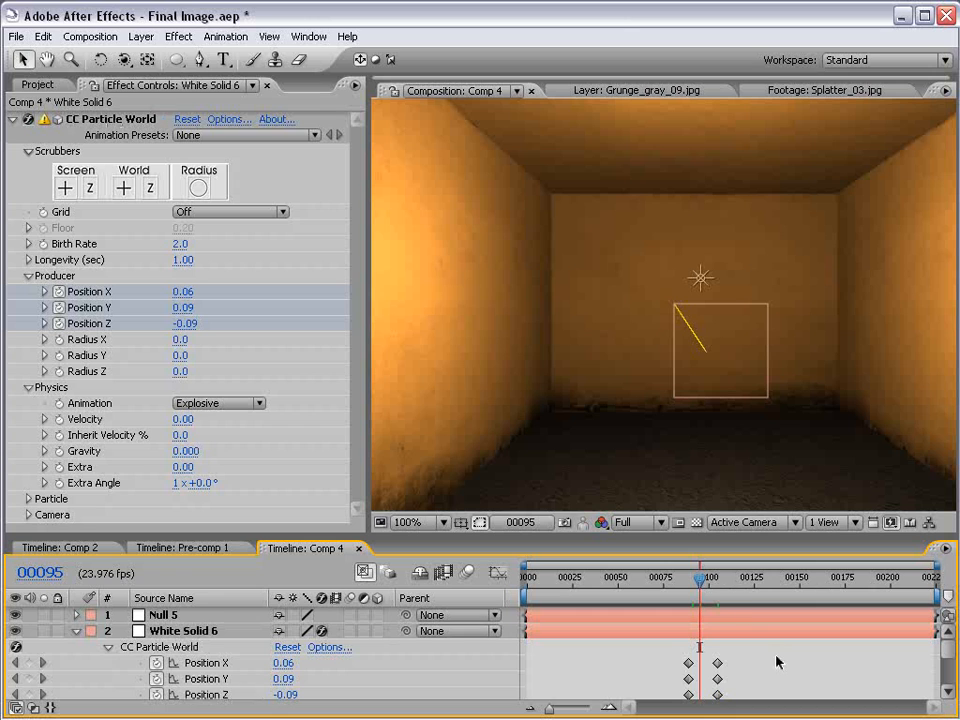
# Expand the effect's Particle settings and set the particle type to Lens Convex
pyautogui.click(29, 498)
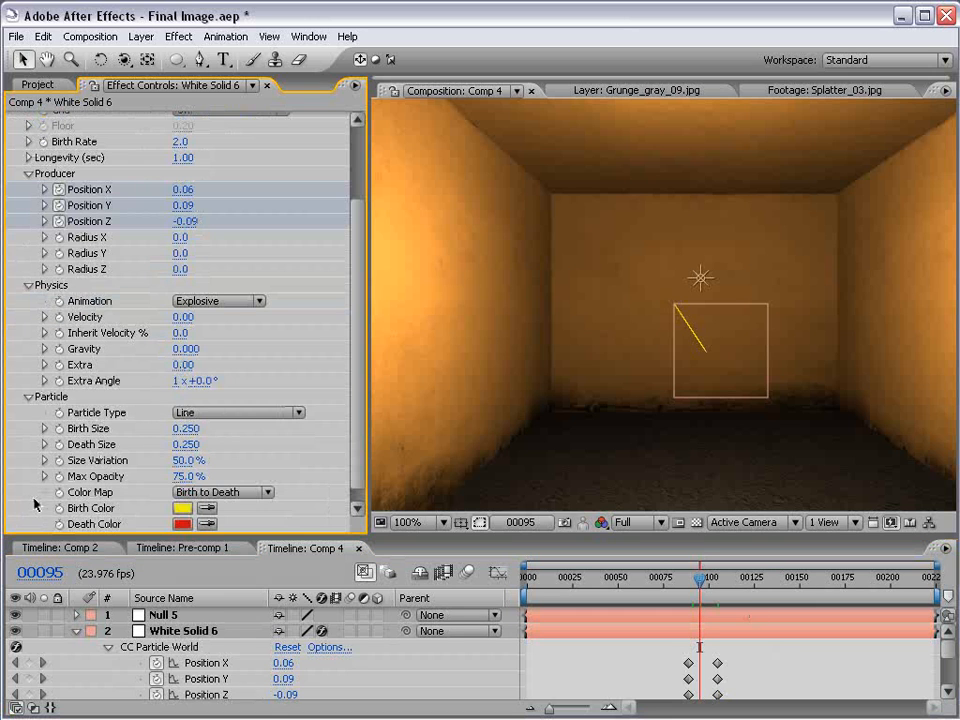
pyautogui.click(207, 414)
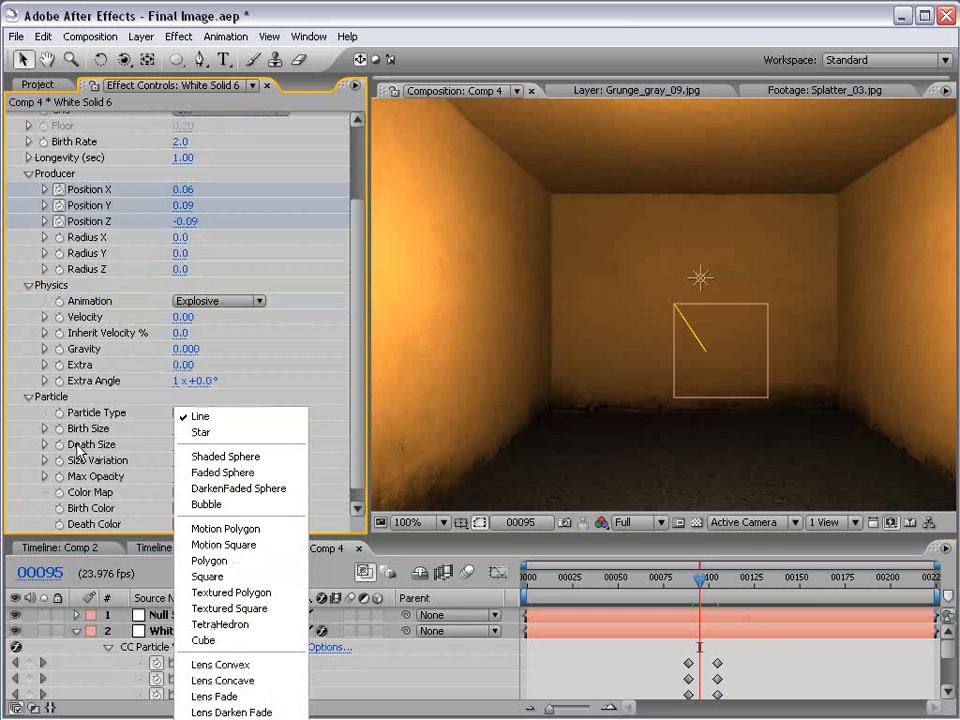
pyautogui.click(267, 678)
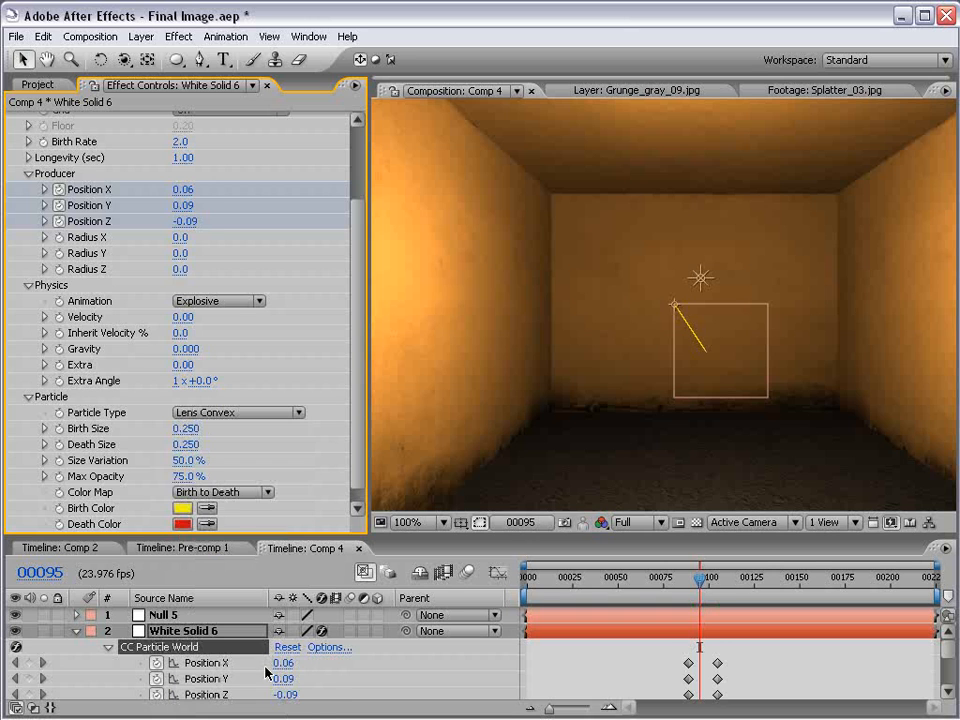
# At frame 98, keyframe the producer's Position X, Y and Z at 0.09, 0.11 and -0.81
pyautogui.click(704, 586)
pyautogui.moveTo(704, 586)
pyautogui.mouseDown()
pyautogui.moveTo(695, 587)
pyautogui.moveTo(706, 587)
pyautogui.mouseUp()
pyautogui.moveTo(210, 221); pyautogui.dragTo(122, 223)
pyautogui.moveTo(180, 207); pyautogui.dragTo(127, 148)
pyautogui.click(181, 188)
pyautogui.moveTo(181, 188)
pyautogui.mouseDown()
pyautogui.moveTo(194, 188)
pyautogui.moveTo(181, 188)
pyautogui.mouseUp()
pyautogui.click(740, 541)
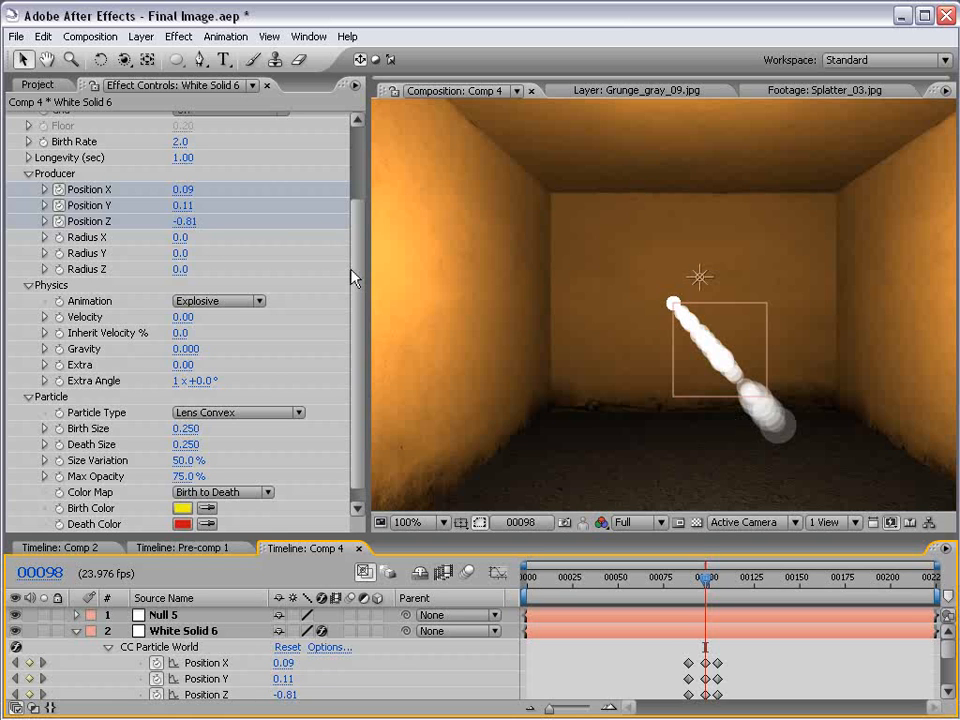
# Delete all keyframes of the particle producer's Position X, Y and Z
pyautogui.moveTo(730, 652); pyautogui.dragTo(697, 701)
pyautogui.press('Delete')
pyautogui.moveTo(663, 655); pyautogui.dragTo(697, 700)
pyautogui.press('Delete')
# Turn the null object into a 3D layer, test moving it, and undo the move
pyautogui.click(168, 614)
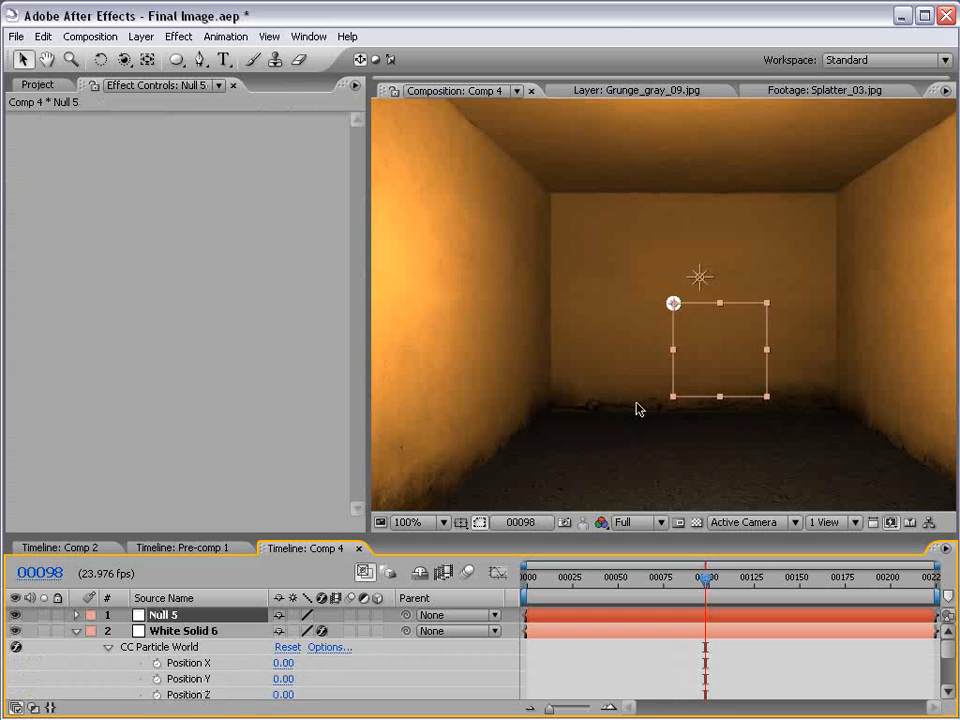
pyautogui.click(378, 615)
pyautogui.moveTo(703, 304); pyautogui.dragTo(815, 332)
pyautogui.hotkey('ctrl', 'z')
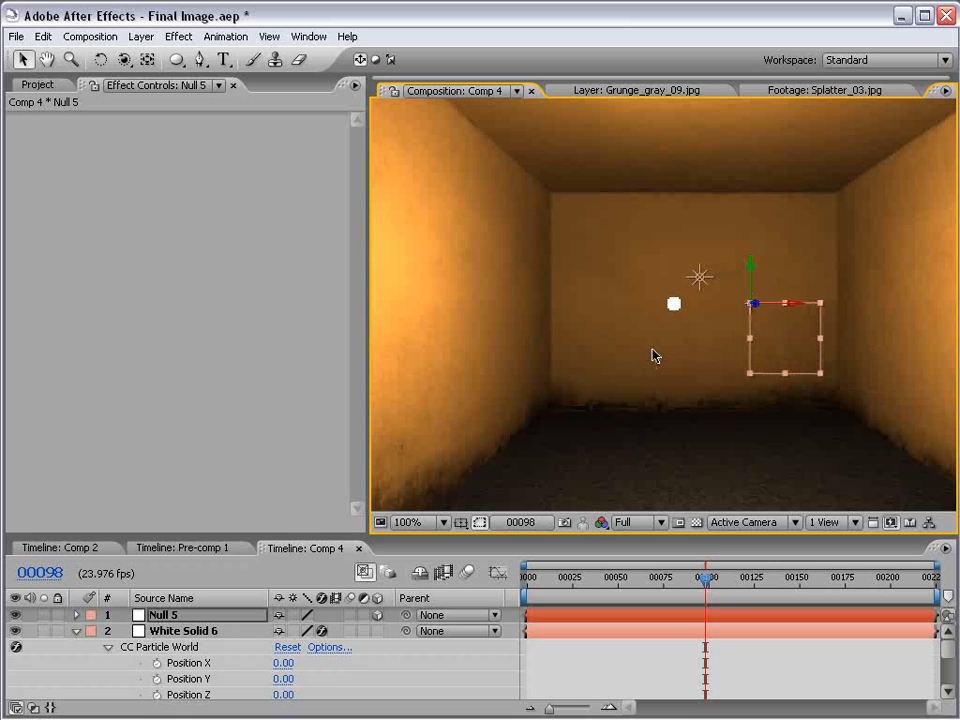
pyautogui.hotkey('ctrl', 'z')
# Reveal the null's Position property and enlarge the timeline so it shows together with the particle position properties
pyautogui.click(590, 633)
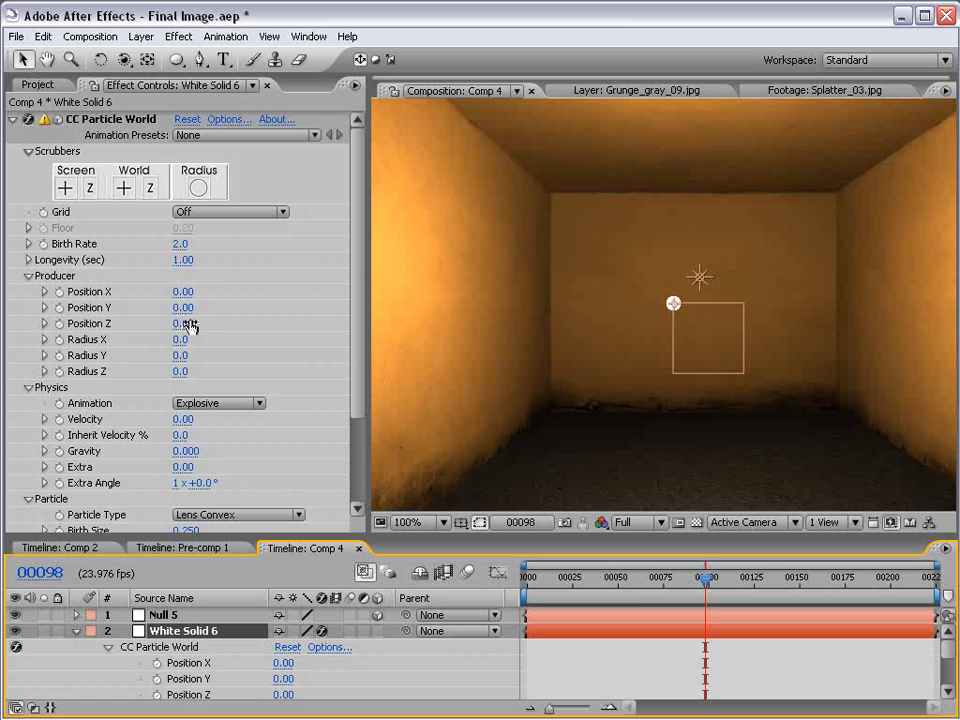
pyautogui.click(172, 616)
pyautogui.press('p')
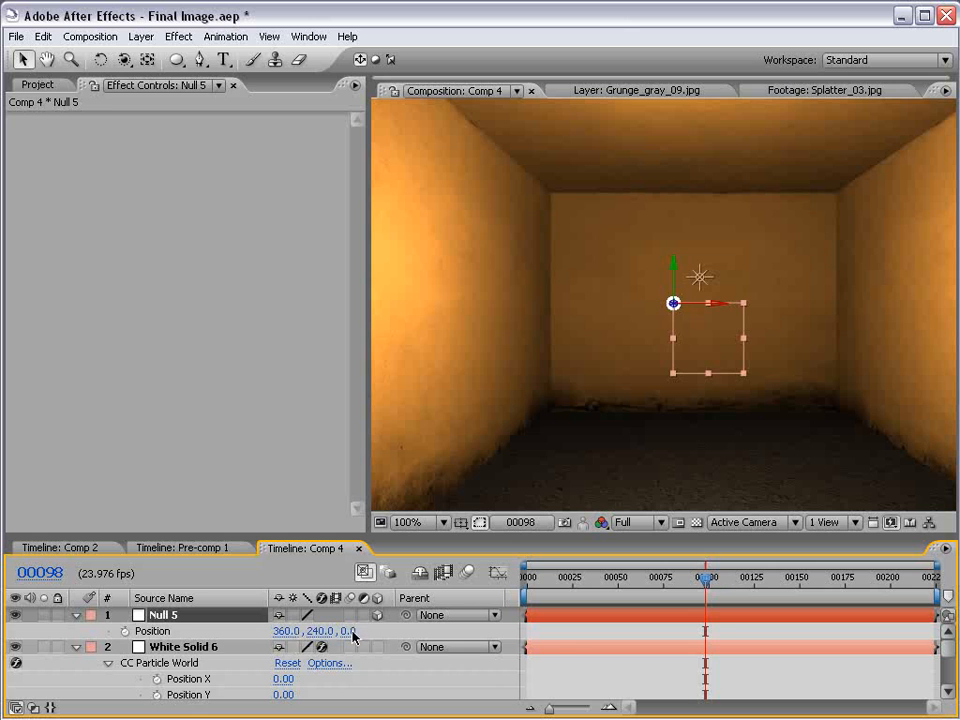
pyautogui.click(560, 650)
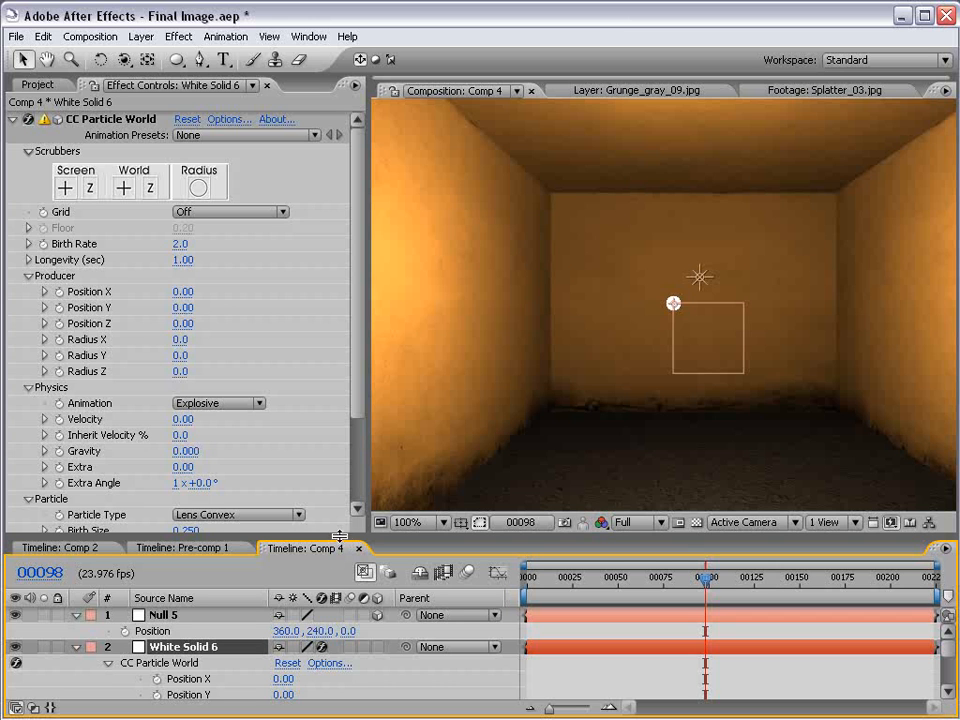
pyautogui.moveTo(337, 537); pyautogui.dragTo(379, 458)
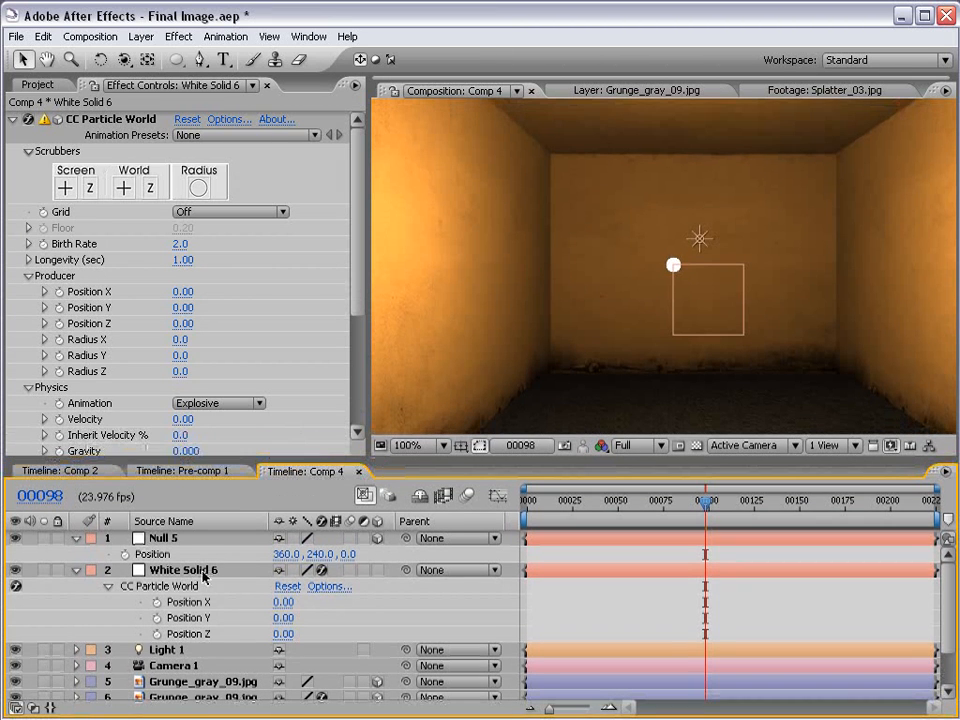
pyautogui.click(112, 587)
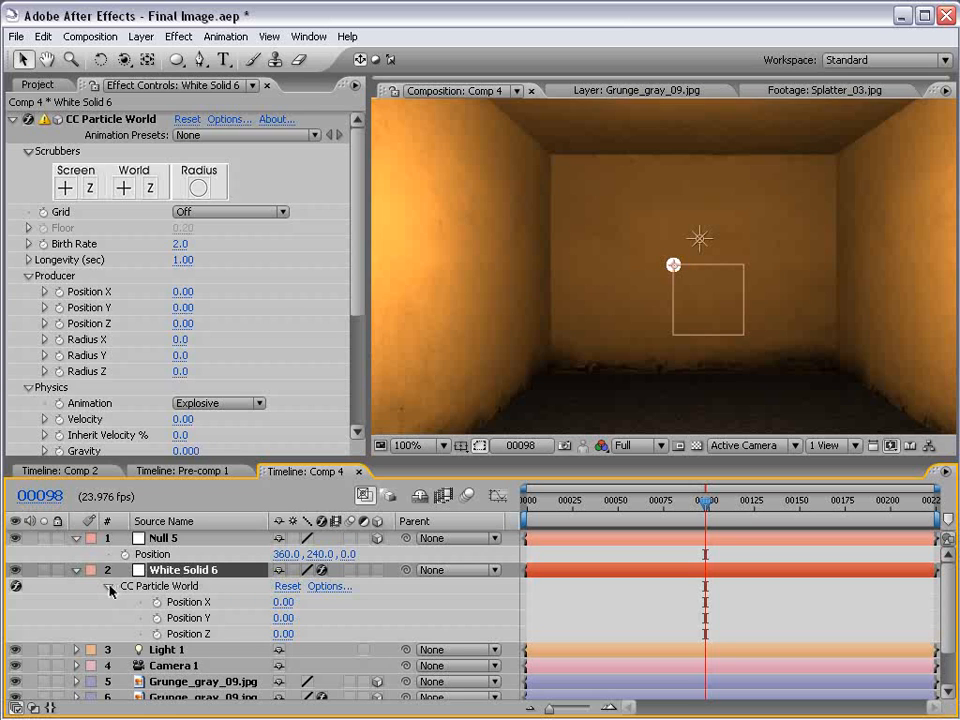
pyautogui.click(171, 555)
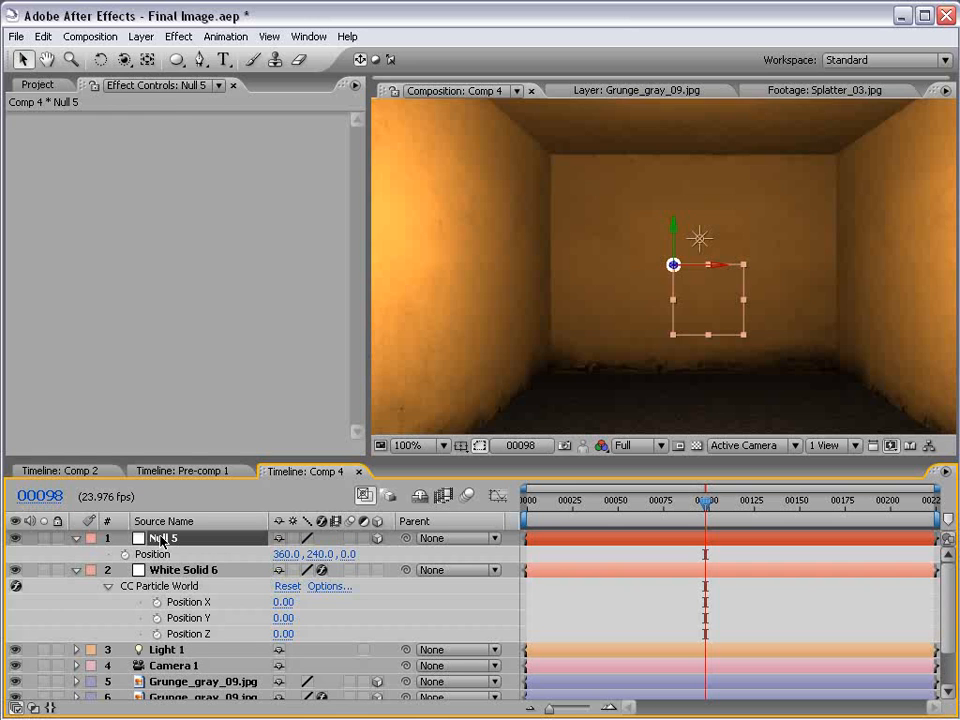
# Add an expression to the particle effect's Position X that links it to the null's X position
pyautogui.click(179, 604)
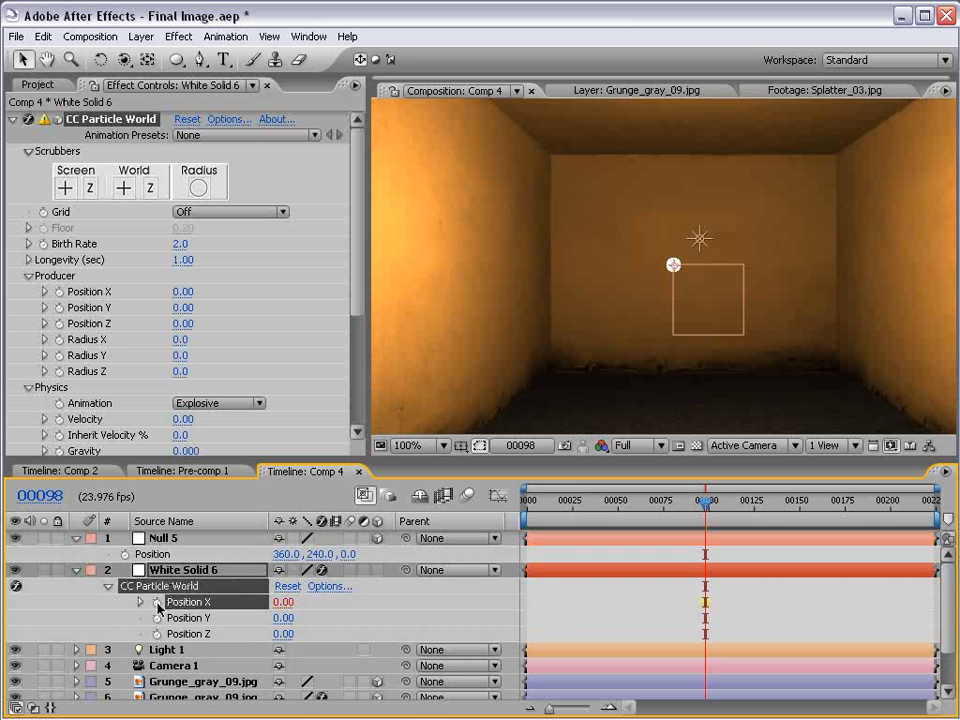
pyautogui.keyDown('alt'); pyautogui.click(157, 603); pyautogui.keyUp('alt')
pyautogui.moveTo(327, 617); pyautogui.dragTo(148, 554)
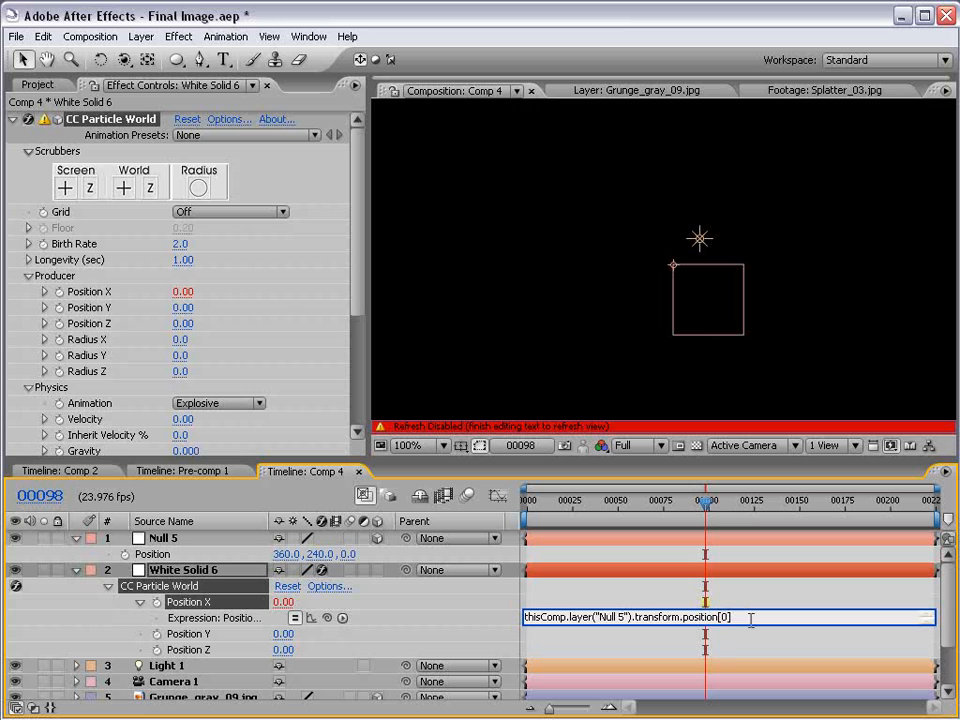
# Change the Position X expression to x=thisComp.layer("Null 5").transform.position[0]-thisComp.width/2; and apply it
pyautogui.press('Return')
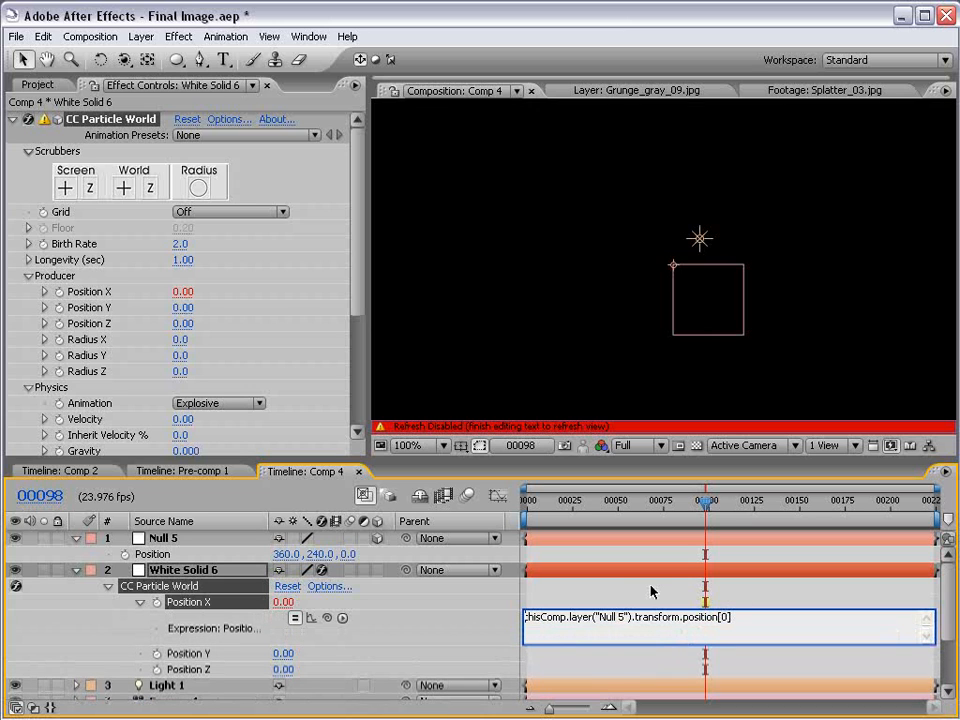
pyautogui.write('x')
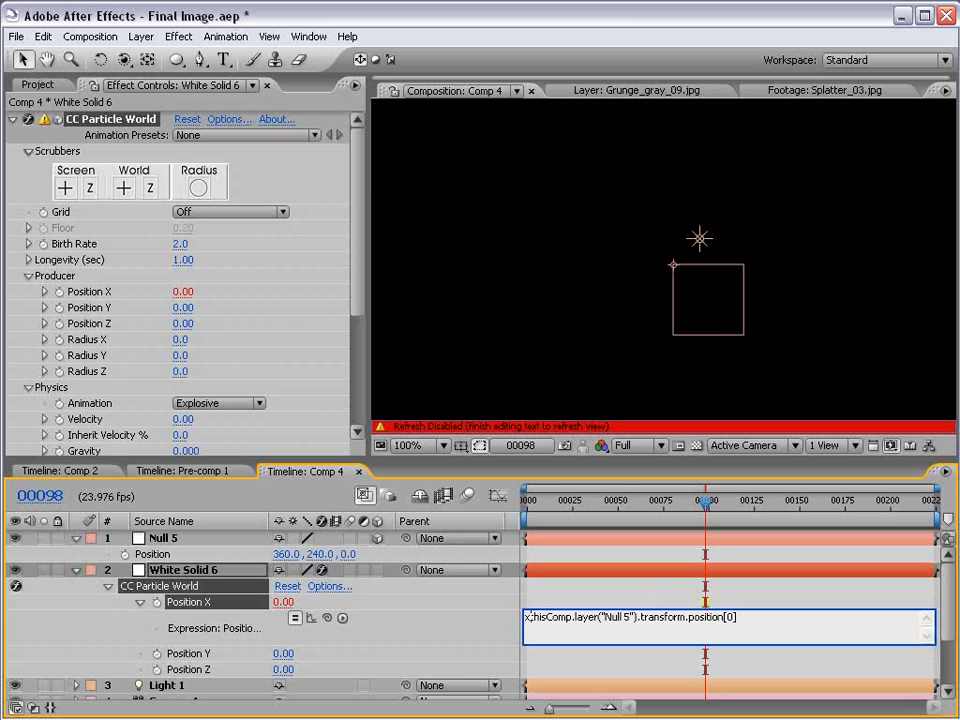
pyautogui.write('=')
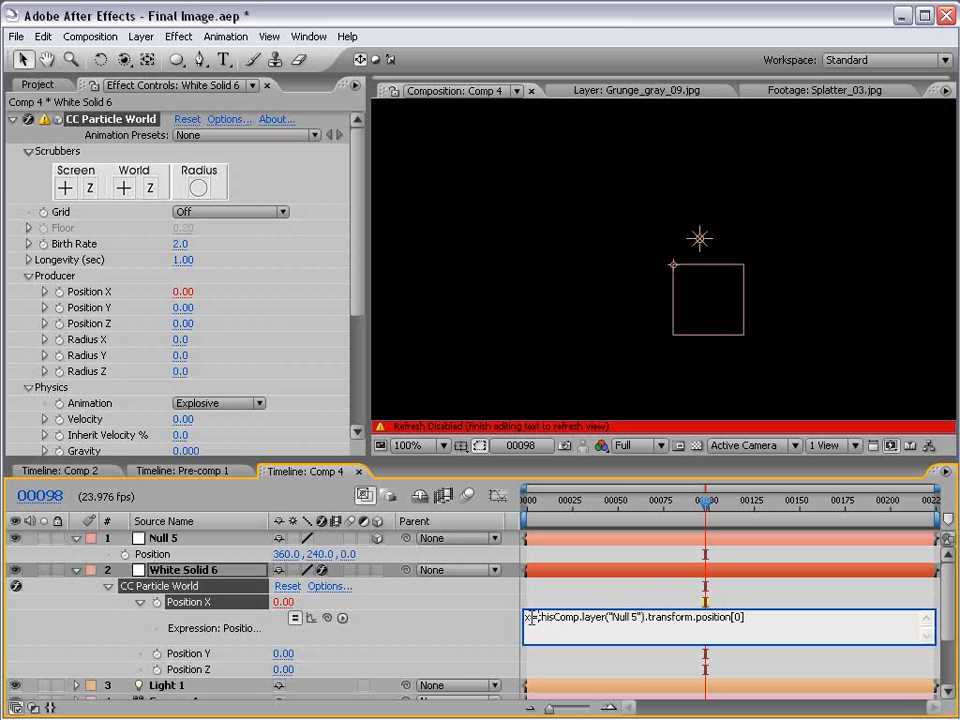
pyautogui.moveTo(750, 617); pyautogui.dragTo(538, 616)
pyautogui.click(637, 617)
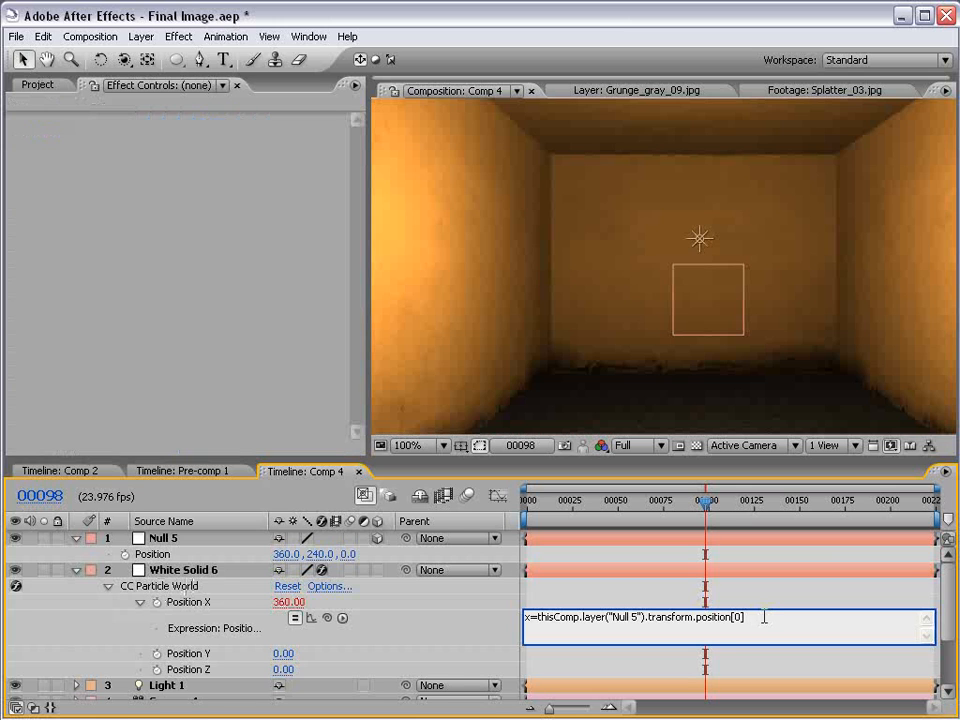
pyautogui.write('-thisComp.width/2;')
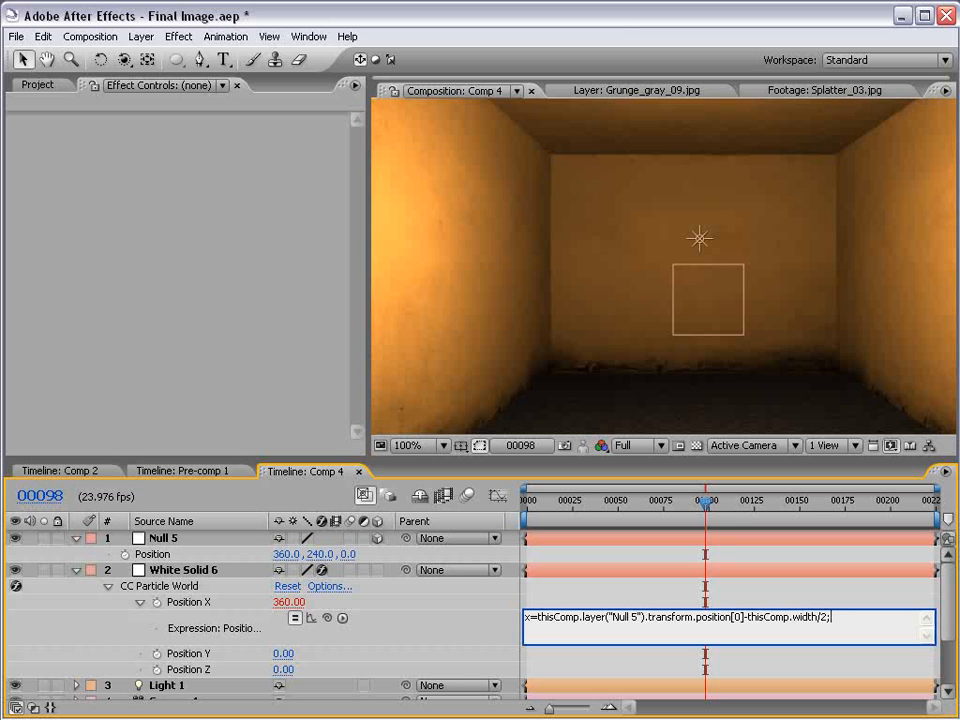
pyautogui.press('KP_Enter')
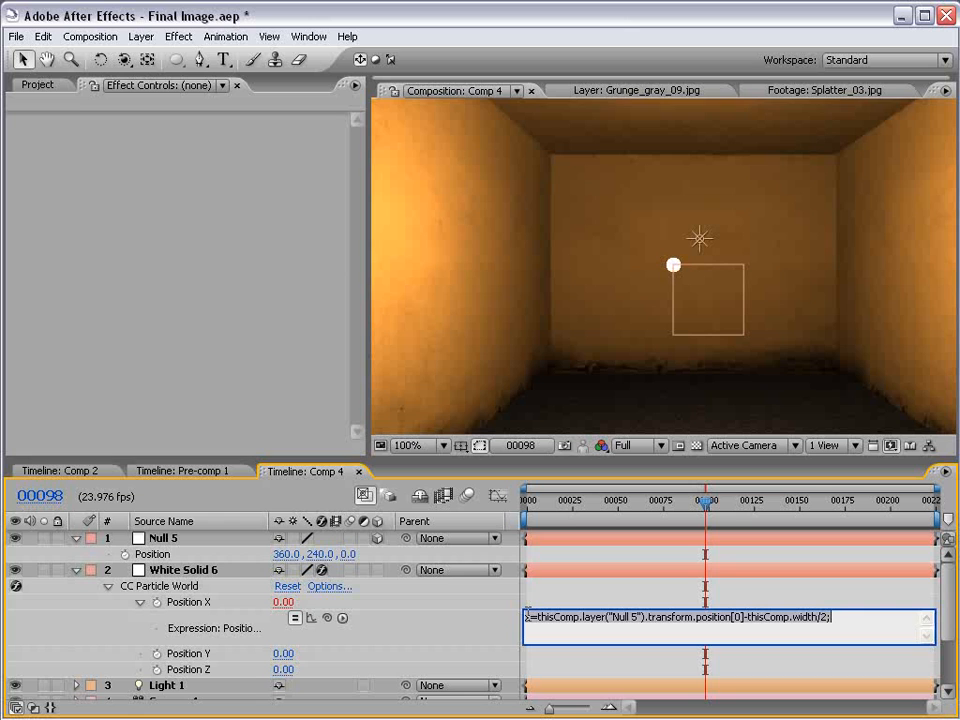
# Add a second line, x/thisComp.width, to the particle effect's Position X expression, apply it and enlarge the timeline area
pyautogui.moveTo(844, 619); pyautogui.dragTo(512, 611)
pyautogui.click(537, 613)
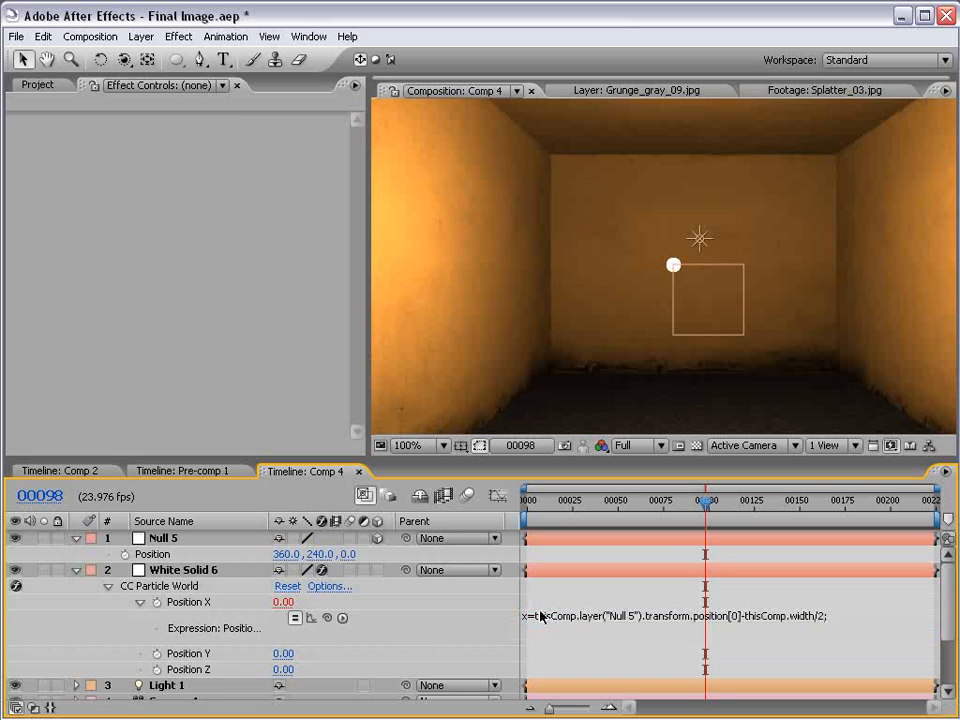
pyautogui.click(540, 603)
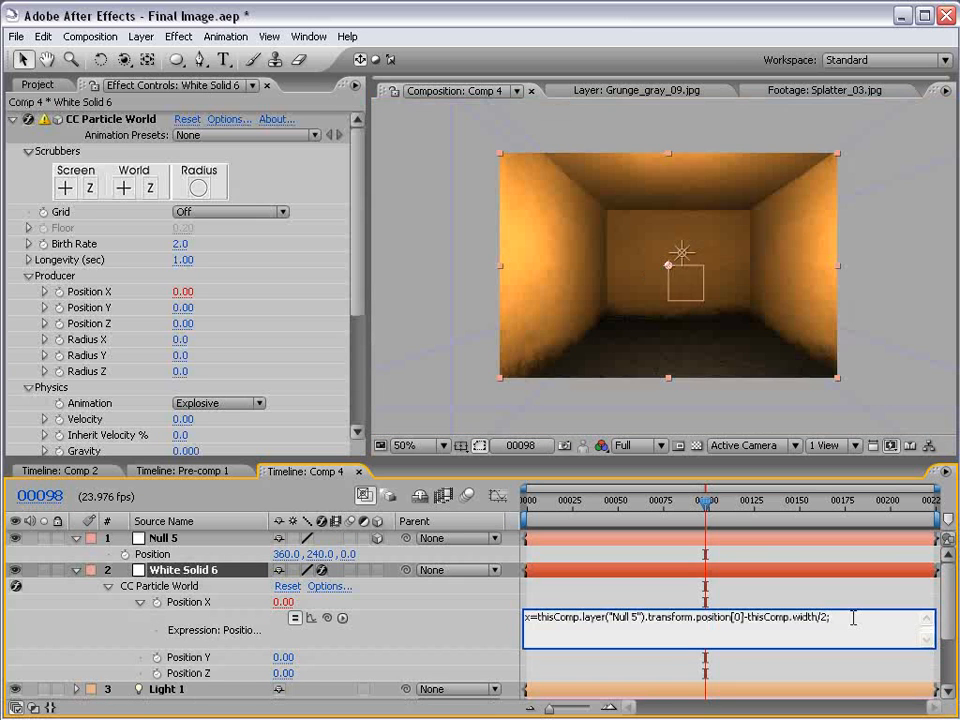
pyautogui.write('x')
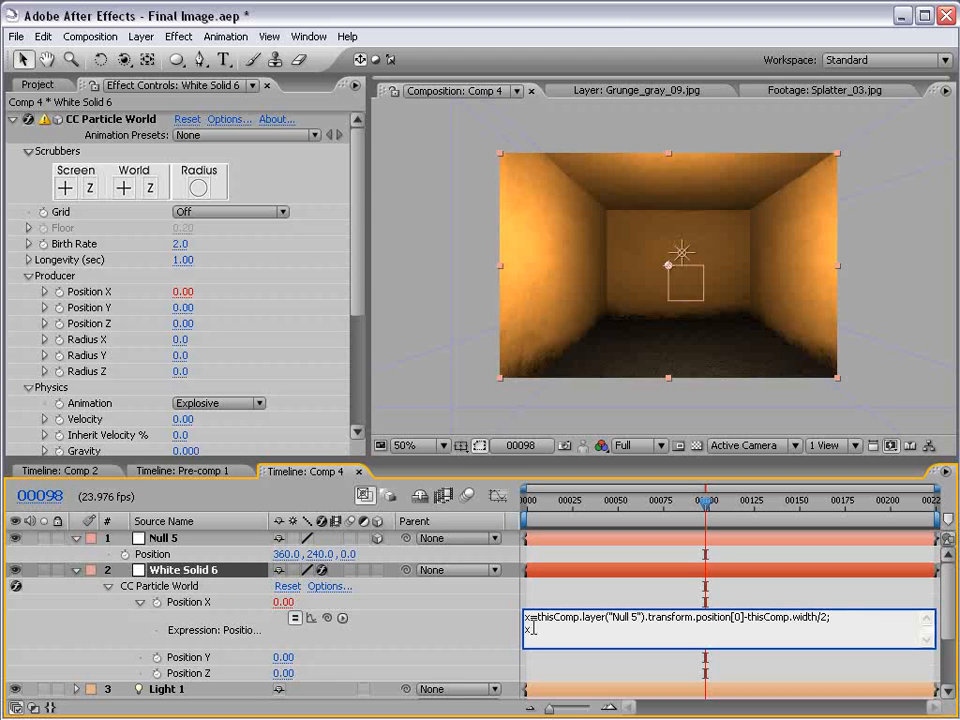
pyautogui.moveTo(526, 618); pyautogui.dragTo(832, 618)
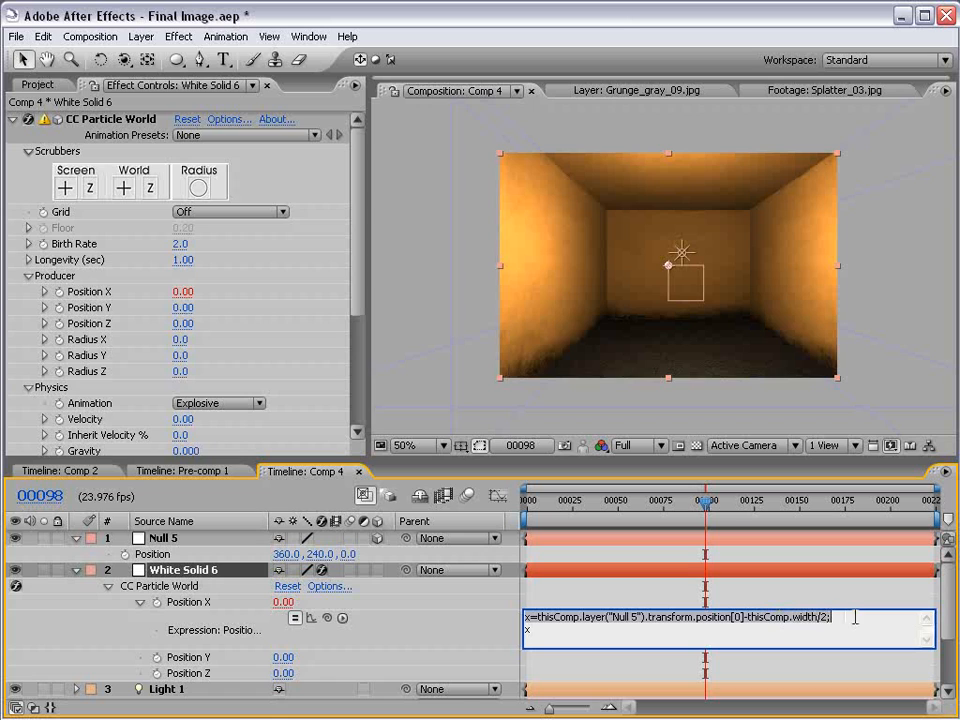
pyautogui.click(543, 630)
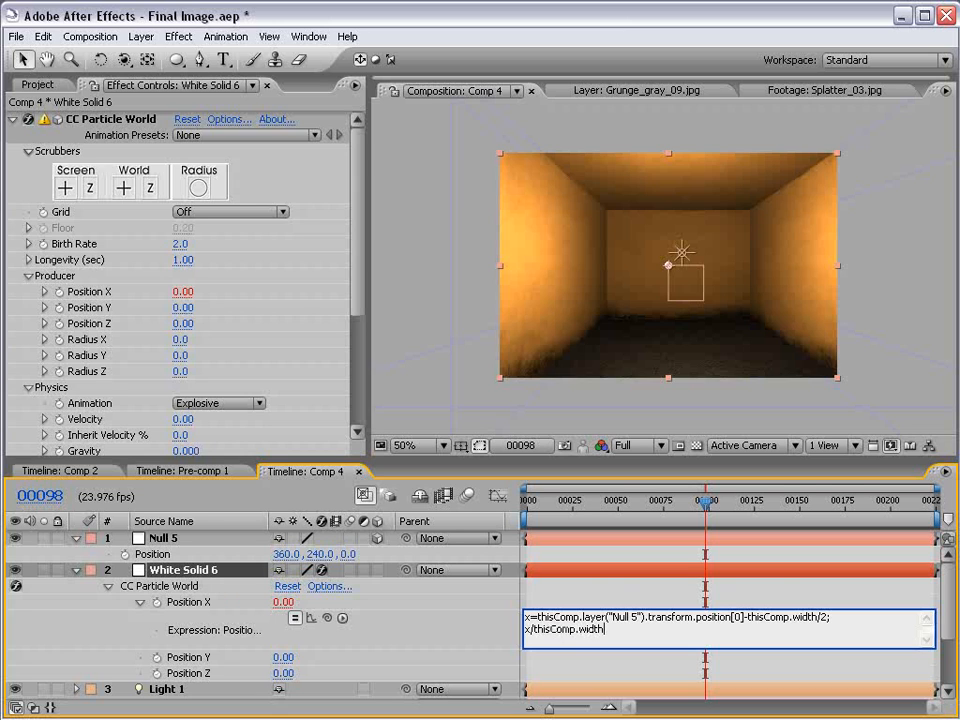
pyautogui.moveTo(452, 464); pyautogui.dragTo(452, 424)
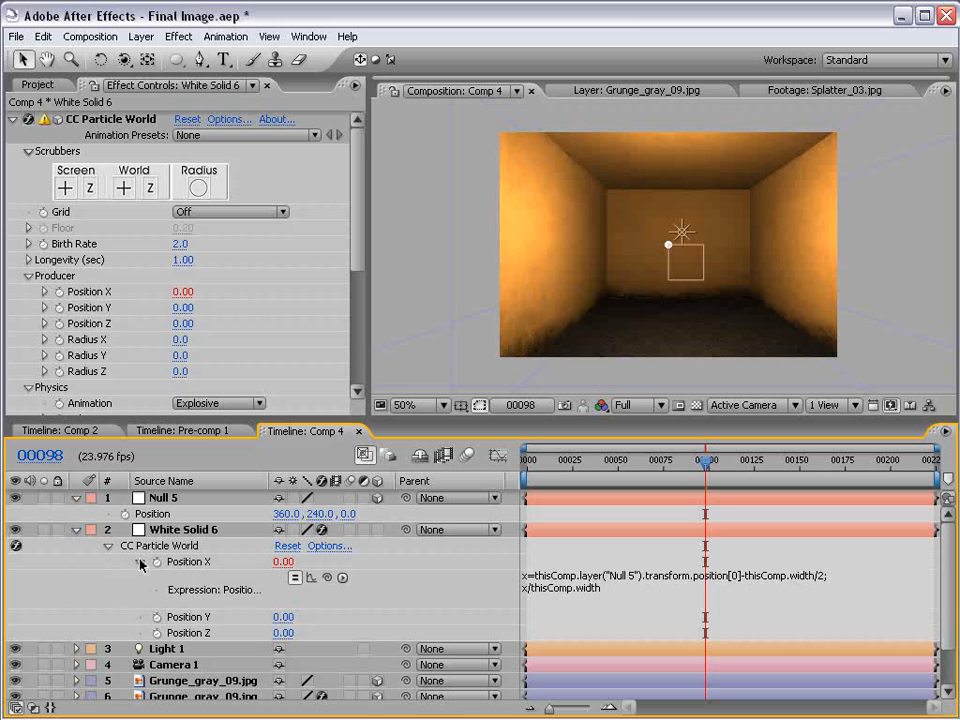
# Copy the whole Position X expression into a new expression on Position Y and enlarge its field to show both lines
pyautogui.click(593, 577)
pyautogui.hotkey('ctrl', 'c')
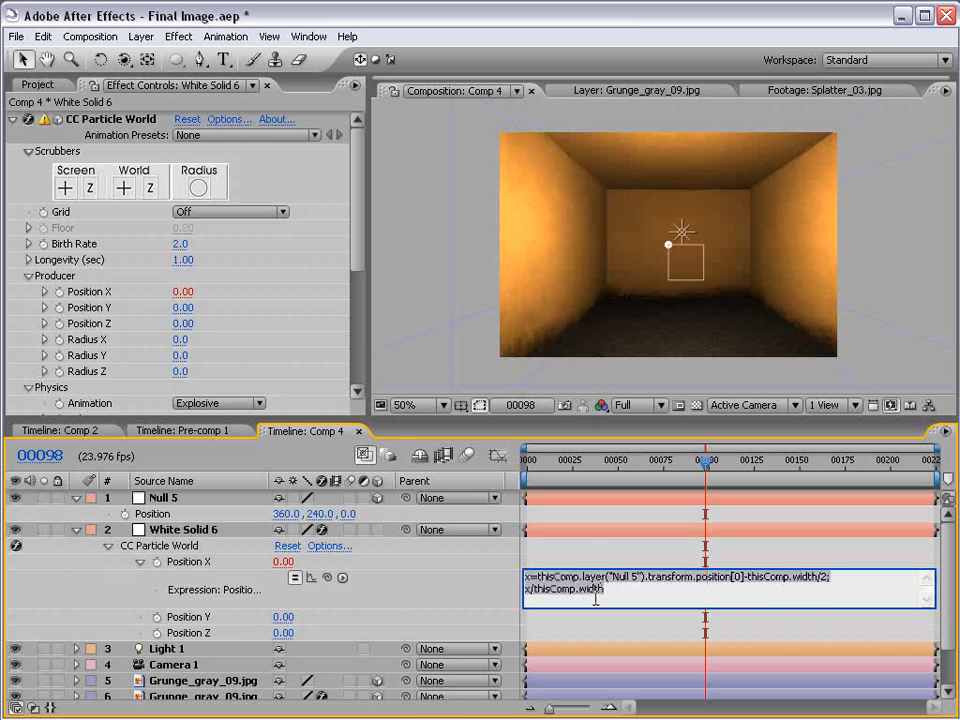
pyautogui.click(554, 564)
pyautogui.keyDown('alt'); pyautogui.click(157, 617); pyautogui.keyUp('alt')
pyautogui.hotkey('ctrl', 'v')
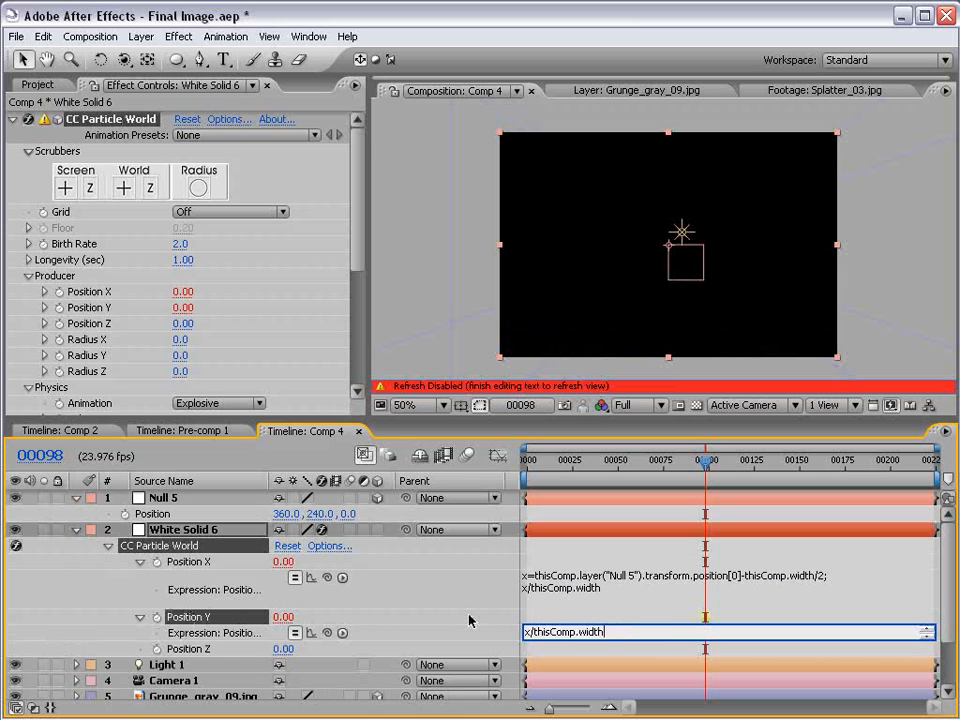
pyautogui.moveTo(543, 639); pyautogui.dragTo(542, 670)
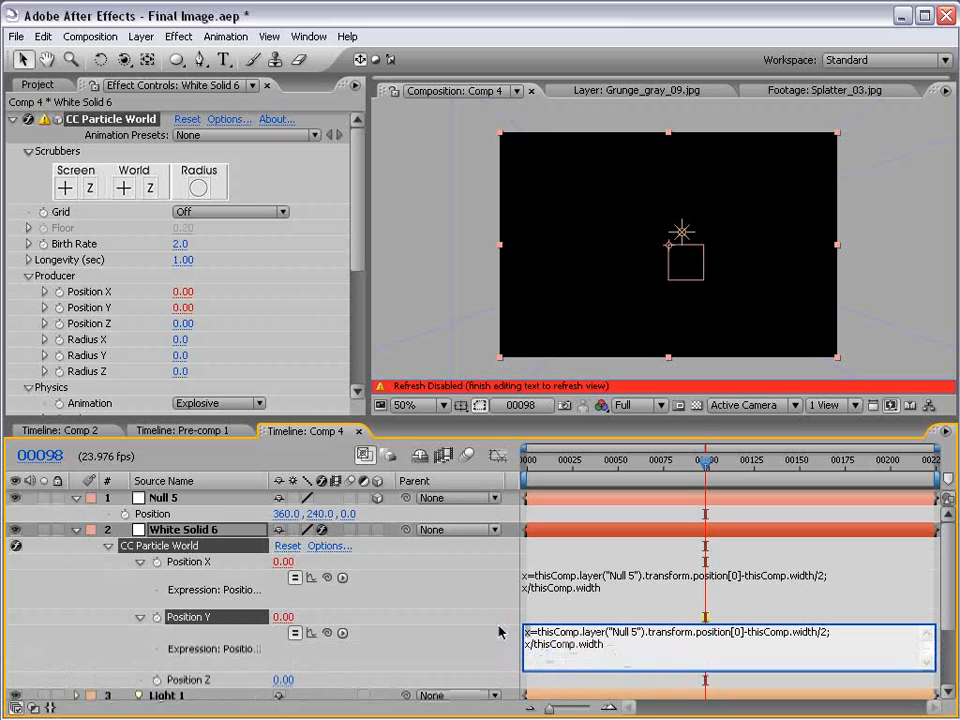
# Change the Position Y expression to y=thisComp.layer("Null 5").transform.position[1]-thisComp.height/2; followed by y/thisComp.width, and apply it
pyautogui.press('BackSpace')
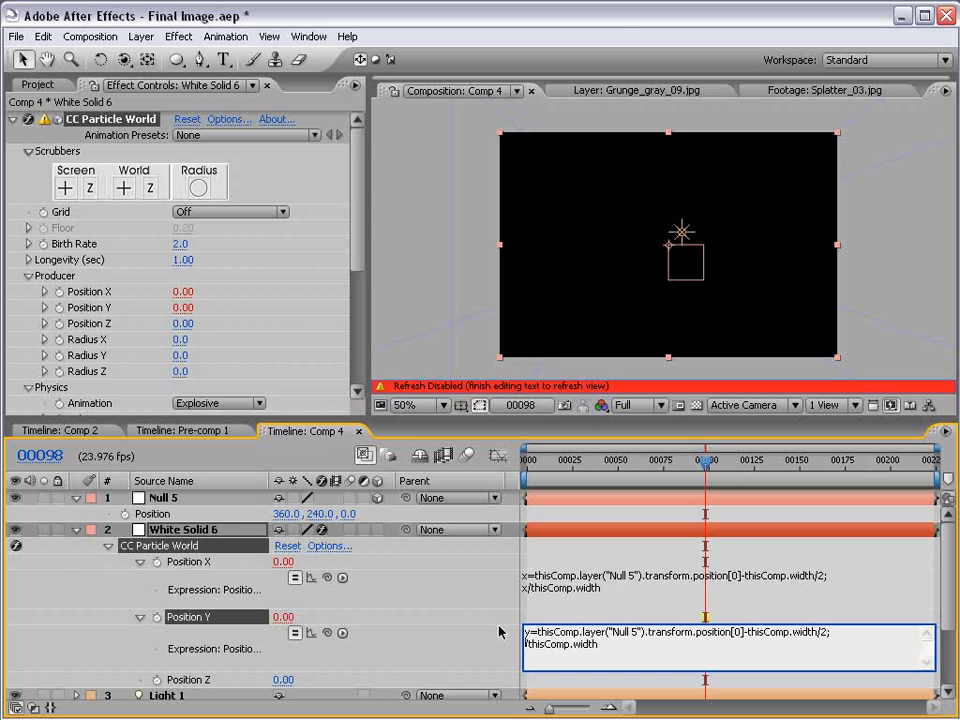
pyautogui.write('y')
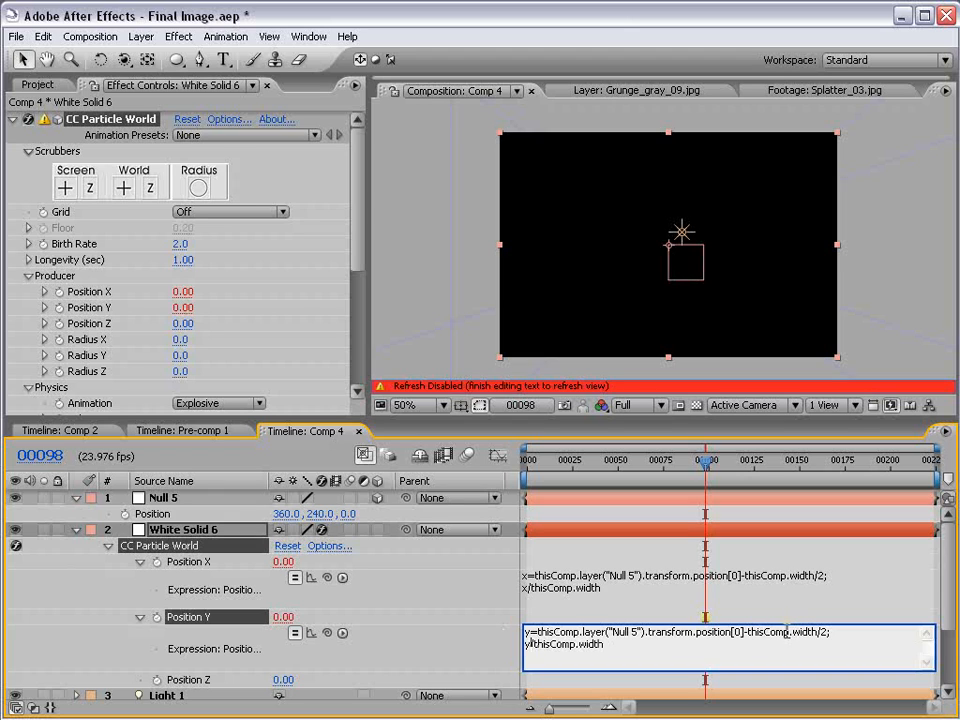
pyautogui.moveTo(793, 632); pyautogui.dragTo(809, 634)
pyautogui.write('heigh')
pyautogui.moveTo(603, 644); pyautogui.dragTo(497, 630)
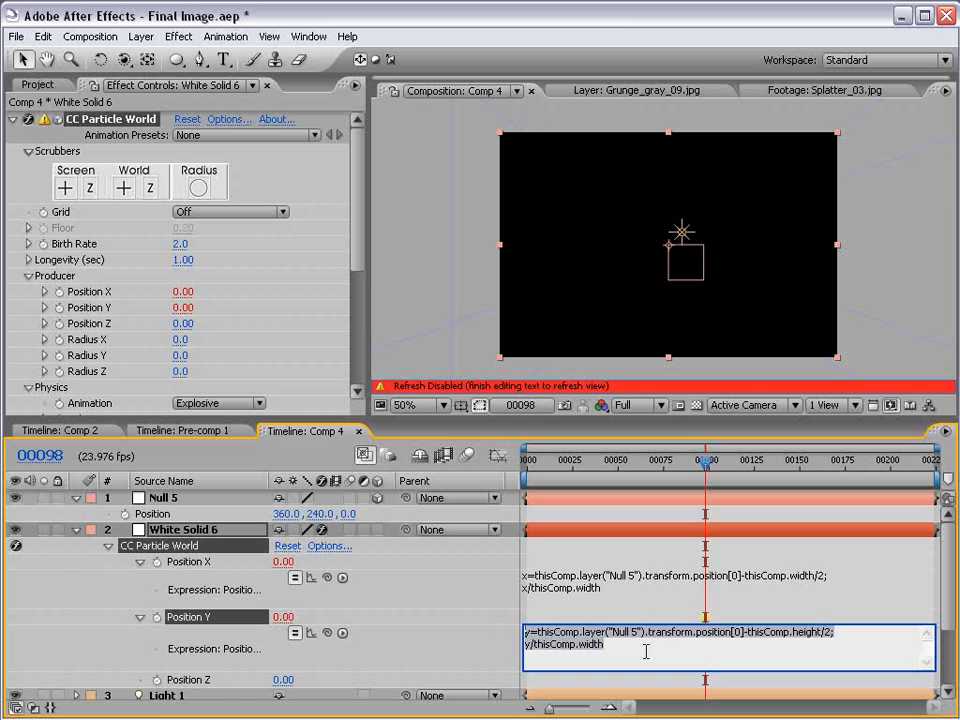
pyautogui.click(671, 649)
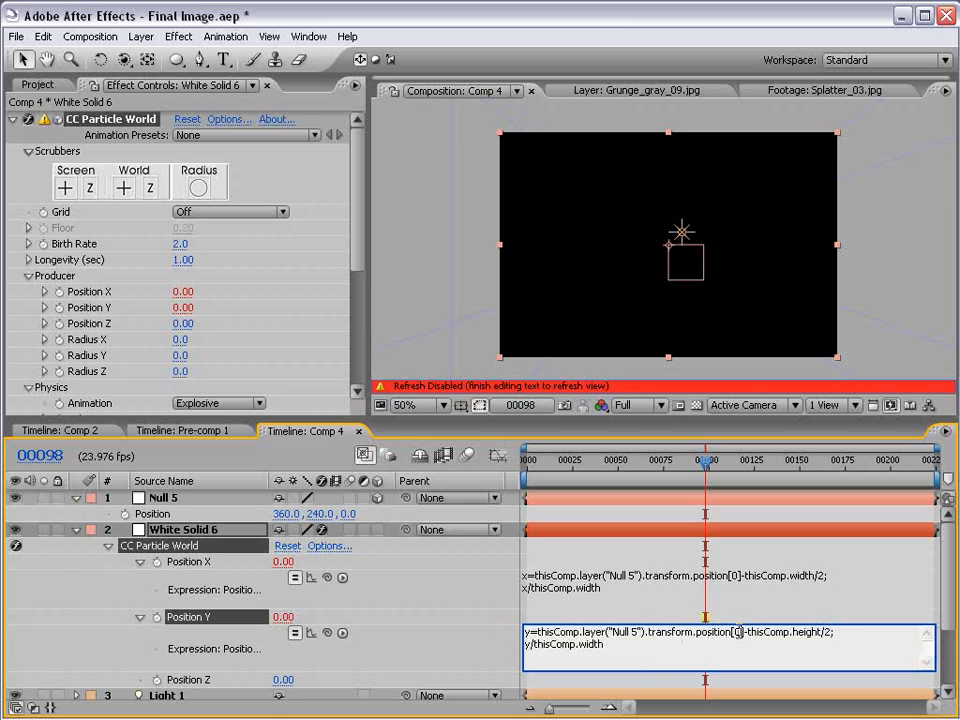
pyautogui.write('1')
pyautogui.click(648, 622)
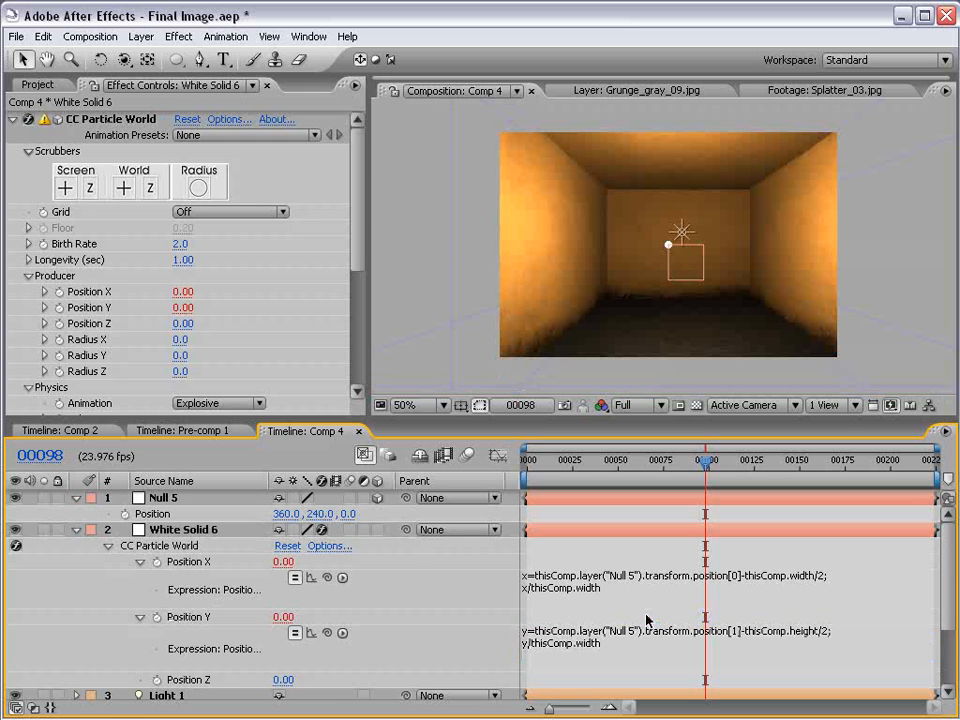
# Paste the copied Position X expression into a new expression on Position Z and enlarge its field to show both lines
pyautogui.scroll(-1, 400, 650)
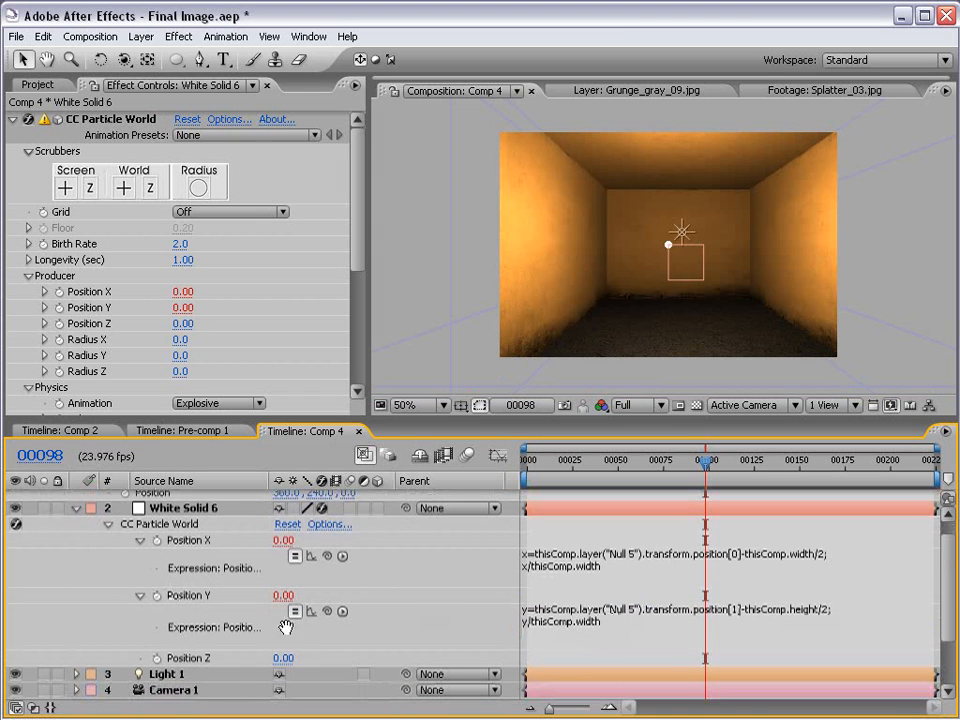
pyautogui.keyDown('alt'); pyautogui.click(156, 658); pyautogui.keyUp('alt')
pyautogui.hotkey('ctrl', 'v')
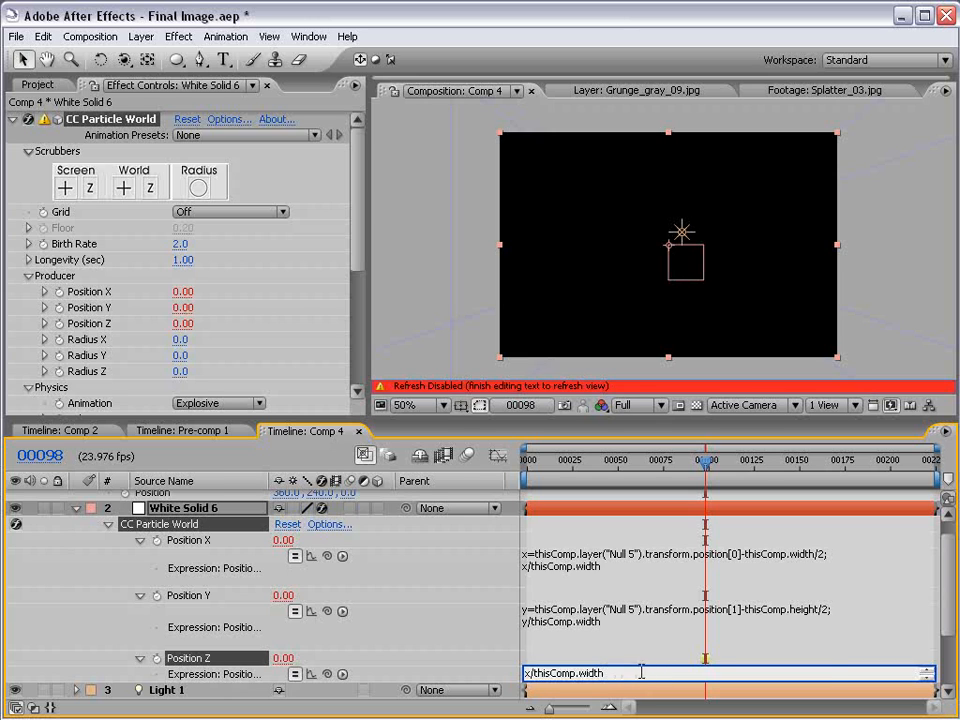
pyautogui.moveTo(642, 672); pyautogui.dragTo(486, 636)
pyautogui.moveTo(671, 681); pyautogui.dragTo(667, 711)
pyautogui.click(268, 568)
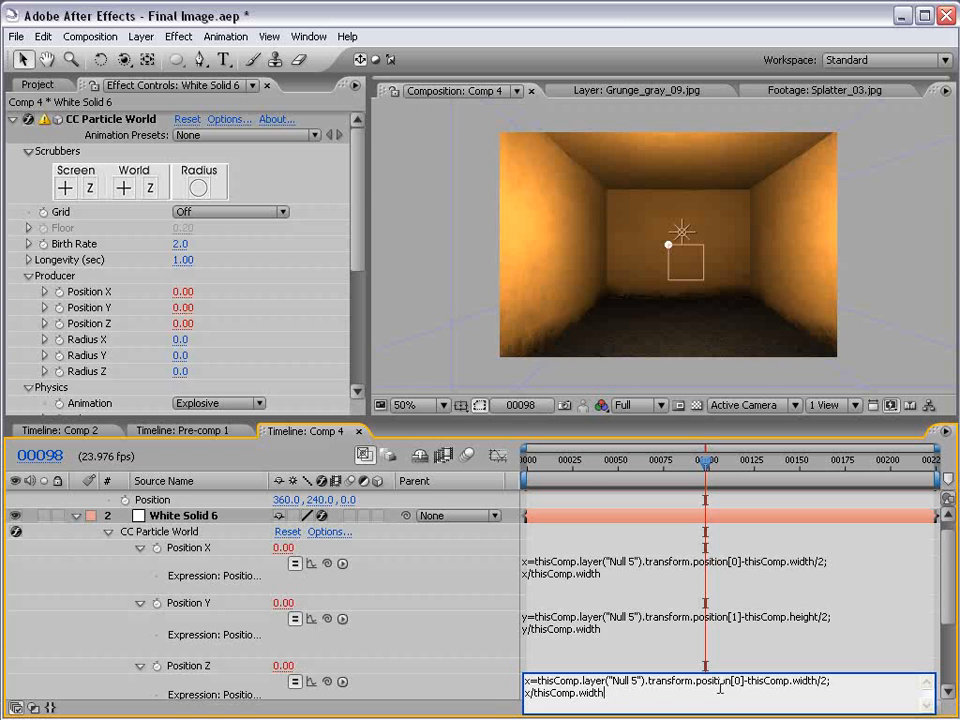
# In the Position Z expression, set the position index to 2 and delete the -thisComp.width/2 part
pyautogui.write('2')
pyautogui.keyDown('shift'); pyautogui.click(749, 681); pyautogui.keyUp('shift')
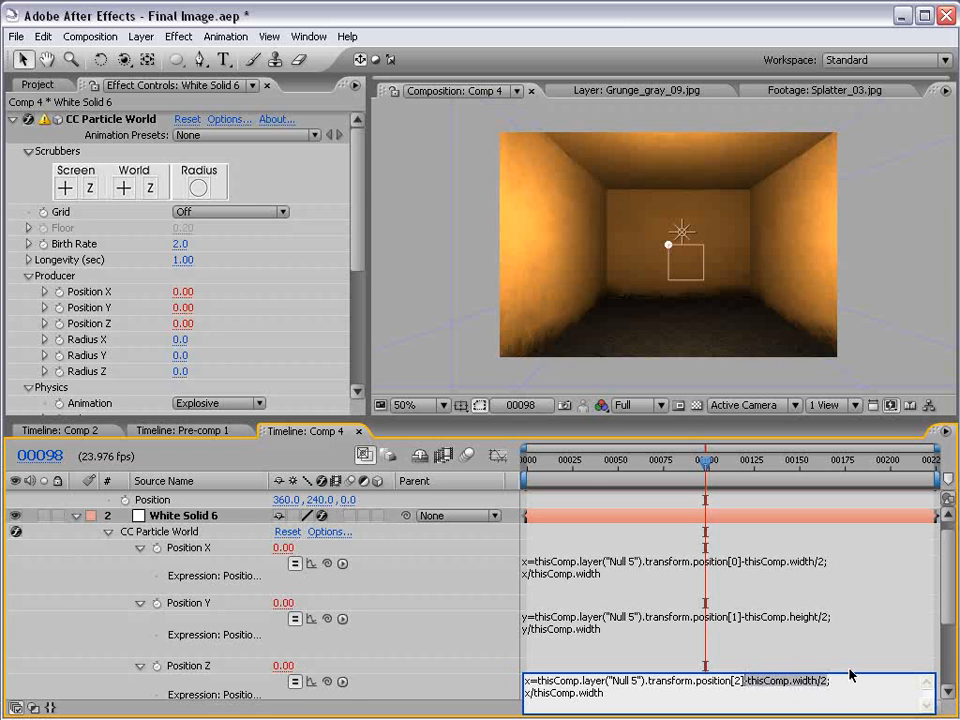
pyautogui.press('BackSpace')
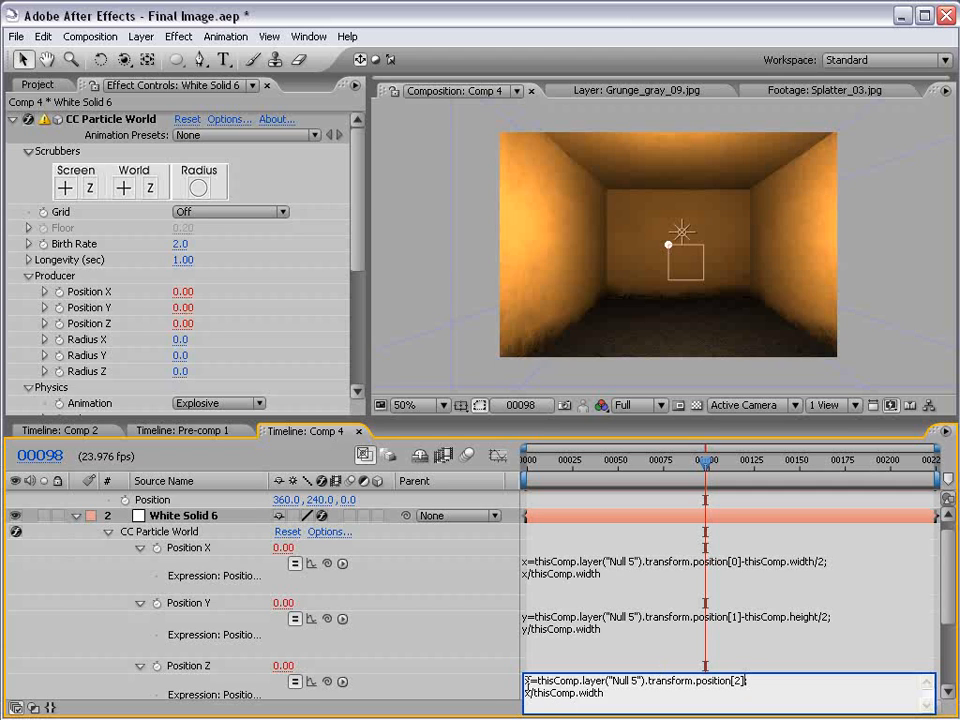
# Rename the variable to z in both lines of the Position Z expression, keeping z/thisComp.width as the second line, and apply it
pyautogui.press('BackSpace')
pyautogui.write('Z')
pyautogui.press('Down')
pyautogui.press('Up')
pyautogui.press('BackSpace')
pyautogui.write('z')
pyautogui.press('Down')
pyautogui.press('BackSpace')
pyautogui.write('z')
pyautogui.click(601, 691)
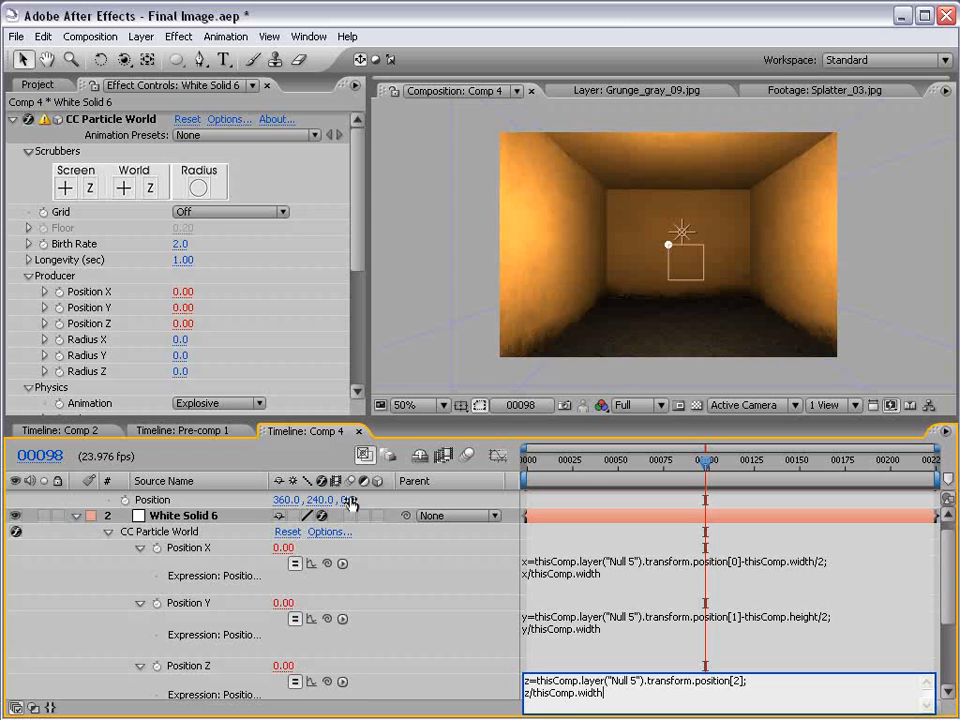
pyautogui.moveTo(603, 692); pyautogui.dragTo(537, 692)
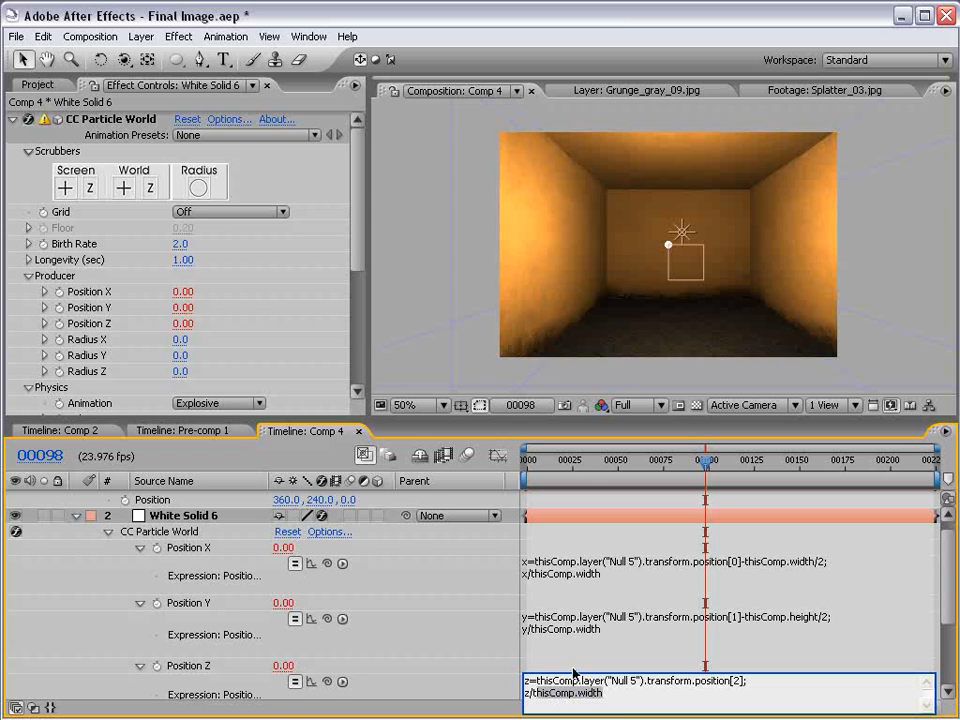
pyautogui.click(556, 617)
pyautogui.click(559, 562)
pyautogui.click(538, 627)
pyautogui.click(542, 664)
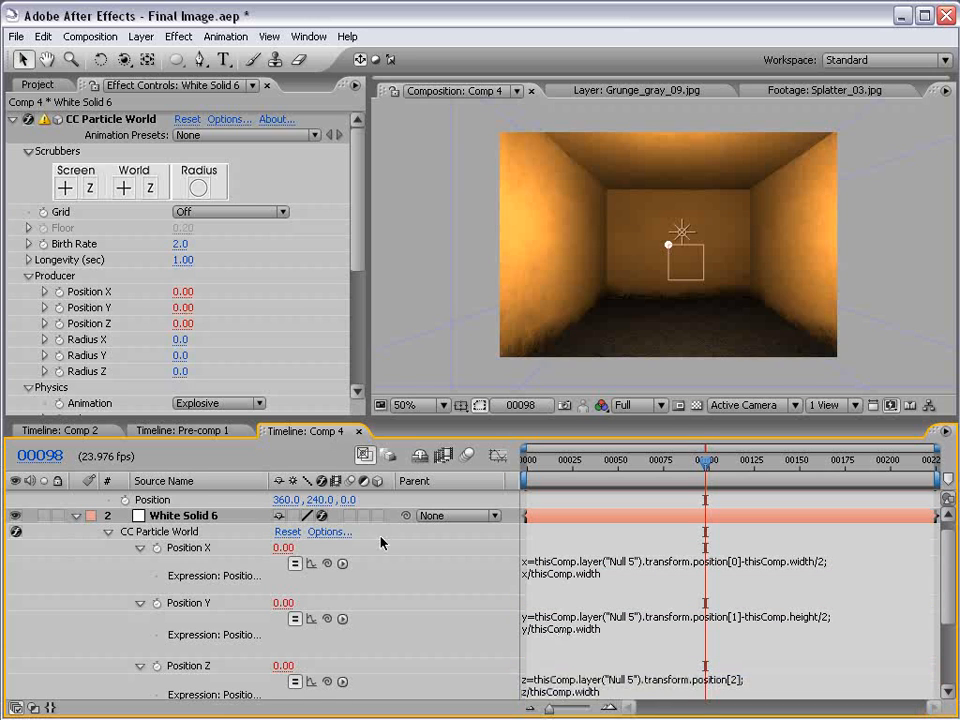
# Move the null sideways and toward the camera, to about 500, 240, -382, to test that the particles follow it
pyautogui.click(684, 262)
pyautogui.scroll(1, 565, 570)
pyautogui.middleClick(575, 592)
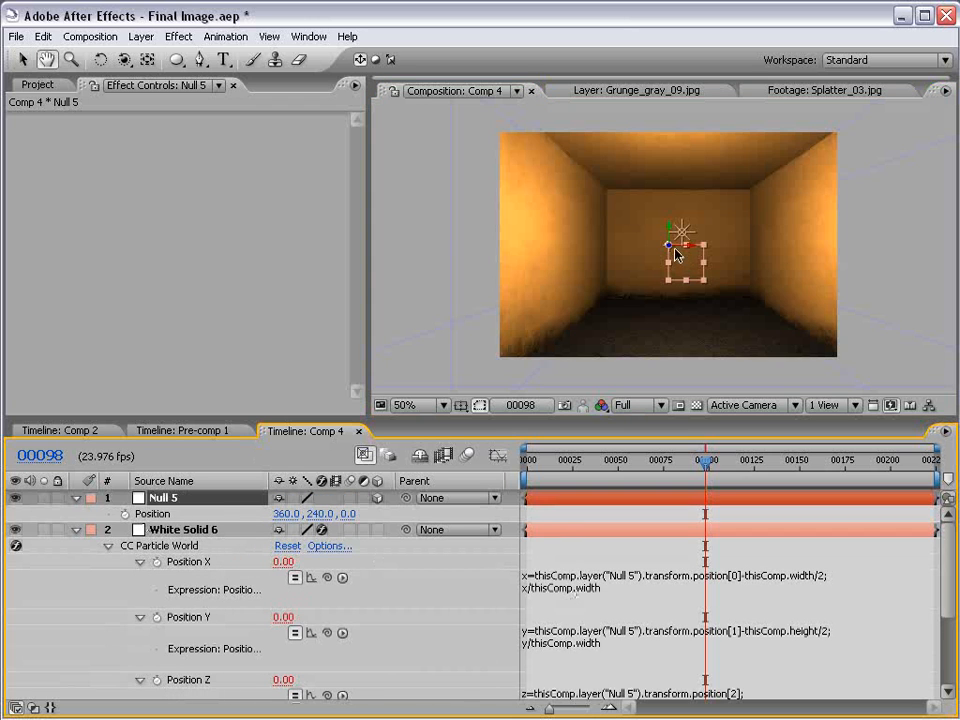
pyautogui.moveTo(698, 248); pyautogui.dragTo(900, 321)
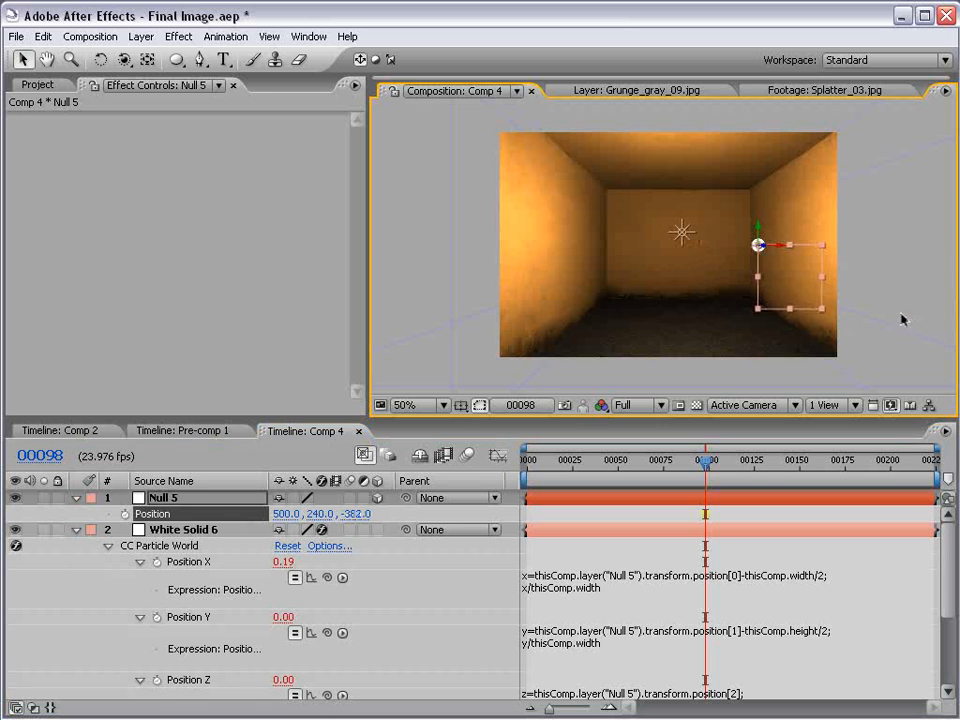
pyautogui.click(581, 500)
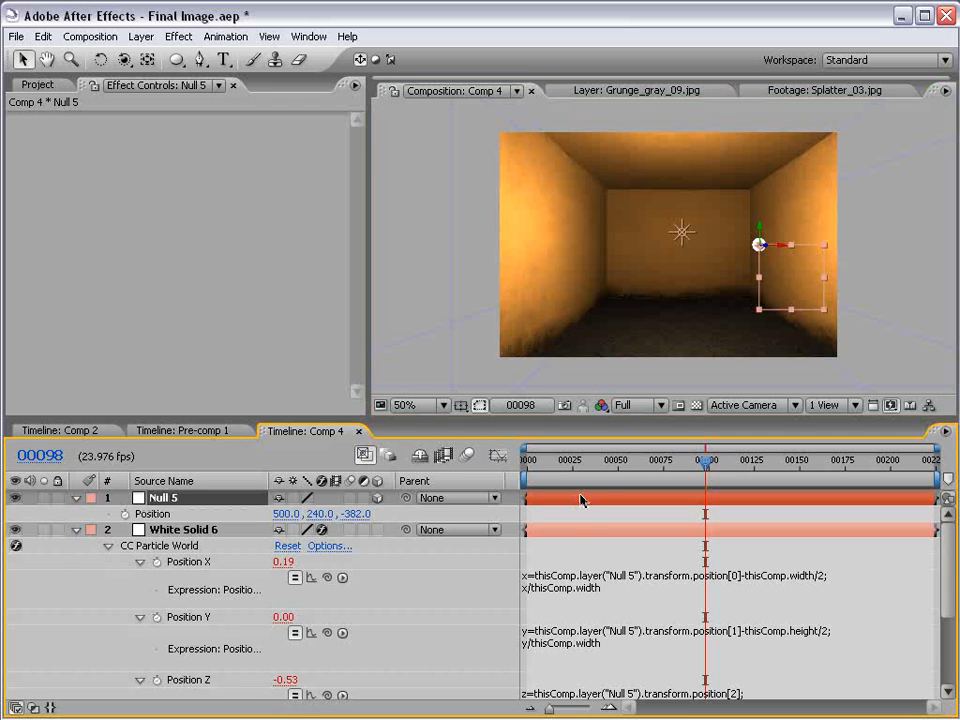
# Add the expression wiggle(3,50) to the null's Position and scrub to frame 36 to check the motion
pyautogui.keyDown('alt'); pyautogui.click(125, 514); pyautogui.keyUp('alt')
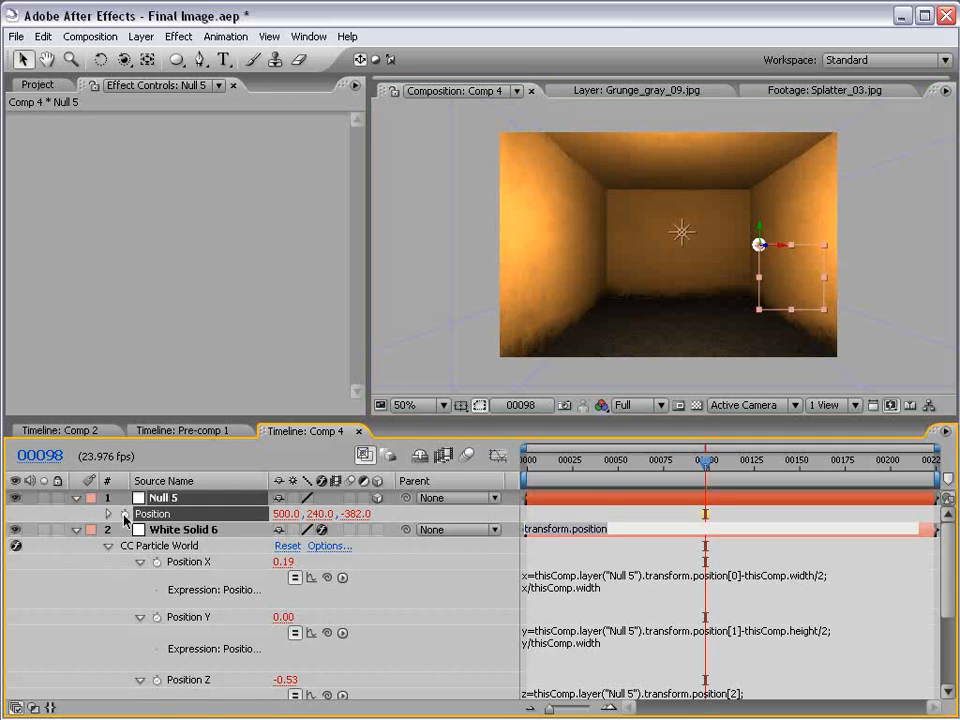
pyautogui.write('wiggle(3,50')
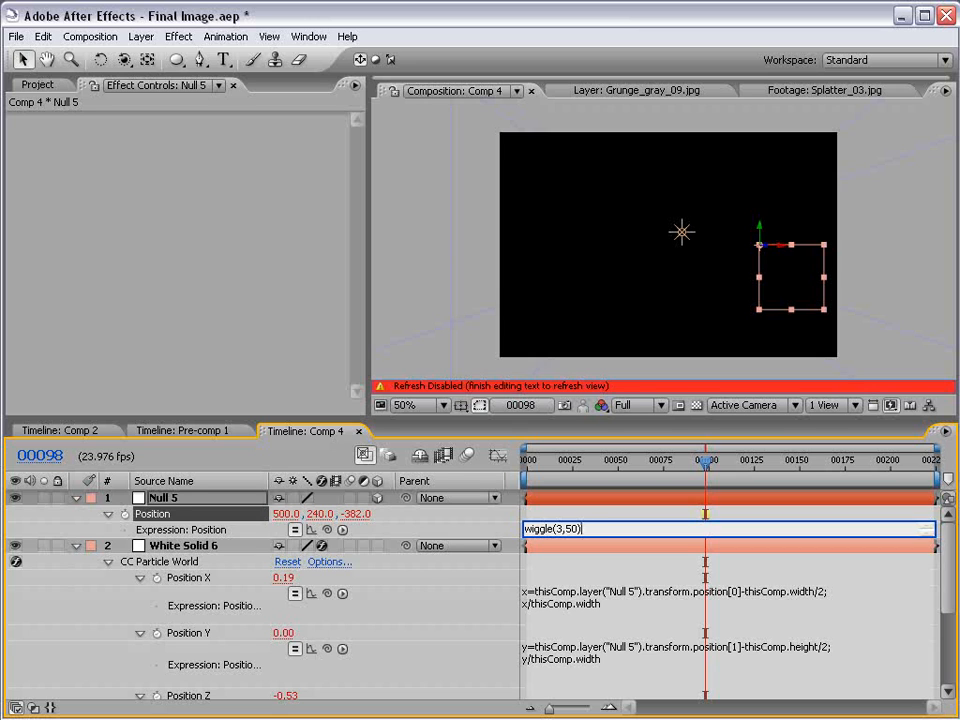
pyautogui.click(568, 519)
pyautogui.moveTo(574, 459); pyautogui.dragTo(593, 465)
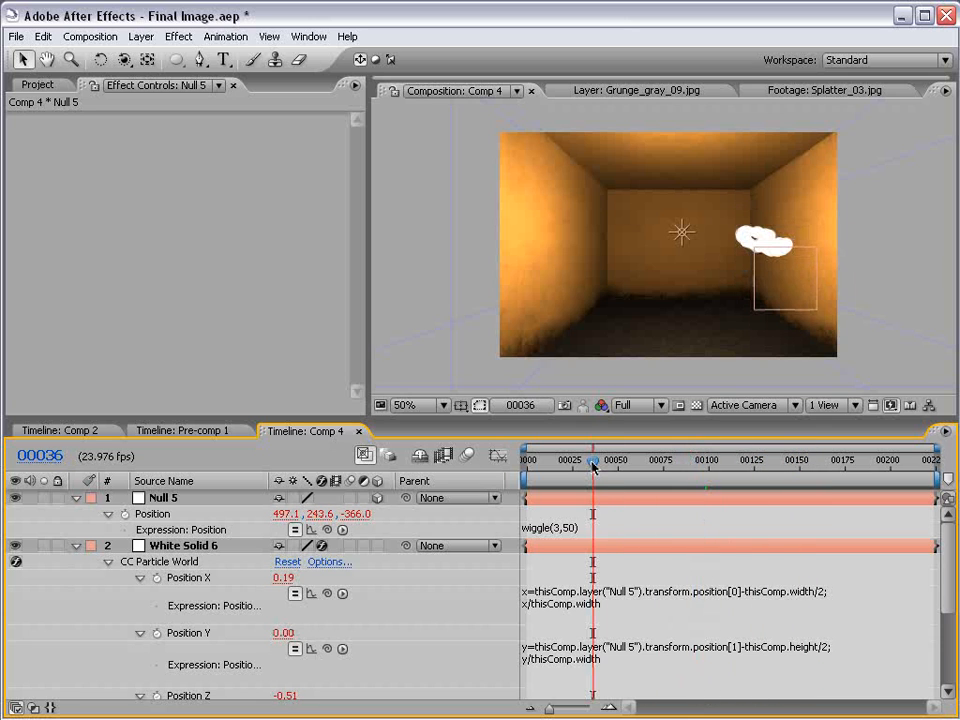
# Change the null's Position expression to wiggle(3,100) and preview the particle trail's motion
pyautogui.click(568, 528)
pyautogui.doubleClick(572, 528)
pyautogui.write('100')
pyautogui.click(624, 516)
pyautogui.press('space')
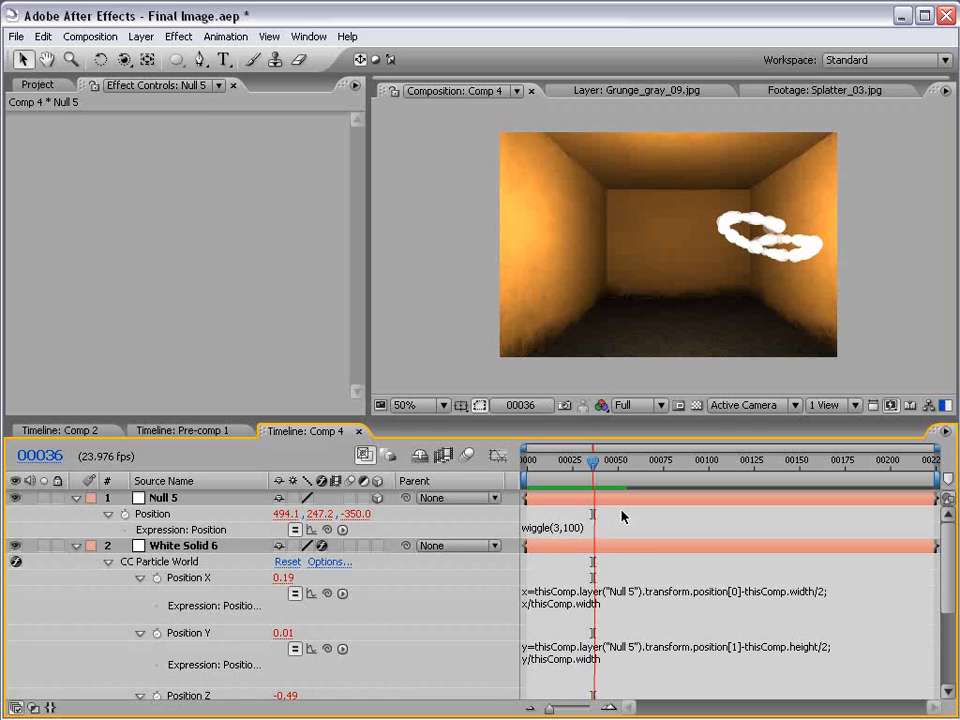
pyautogui.moveTo(593, 460)
pyautogui.mouseDown()
pyautogui.moveTo(523, 480)
pyautogui.moveTo(592, 476)
pyautogui.mouseUp()
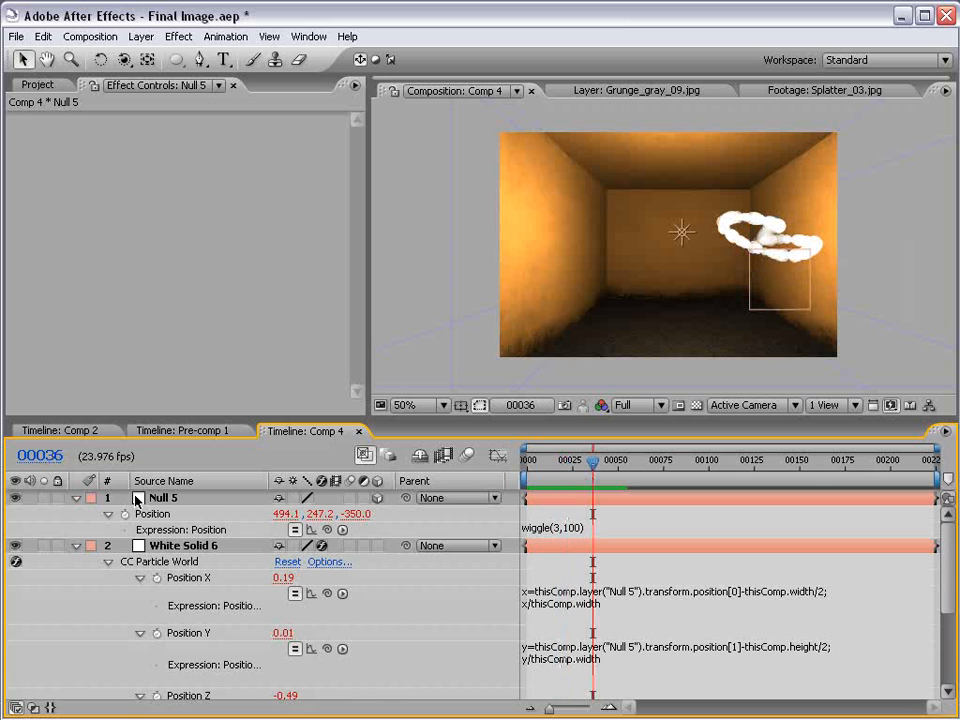
# Collapse the properties of the null and the particle solid, leaving White Solid 6 selected
pyautogui.click(77, 497)
pyautogui.click(152, 497)
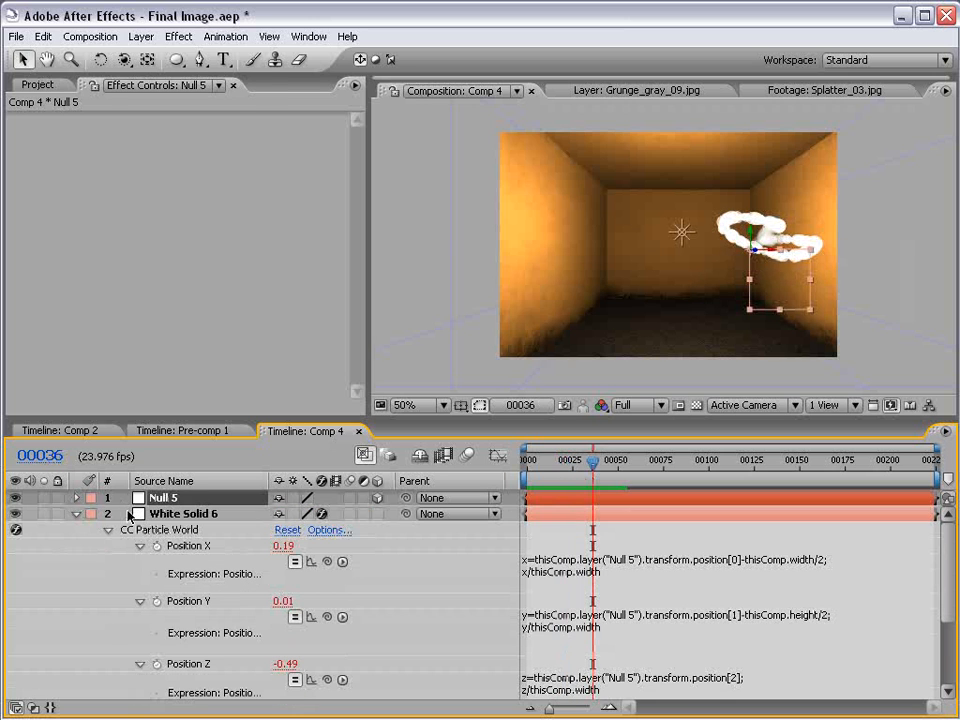
pyautogui.click(129, 515)
pyautogui.click(76, 513)
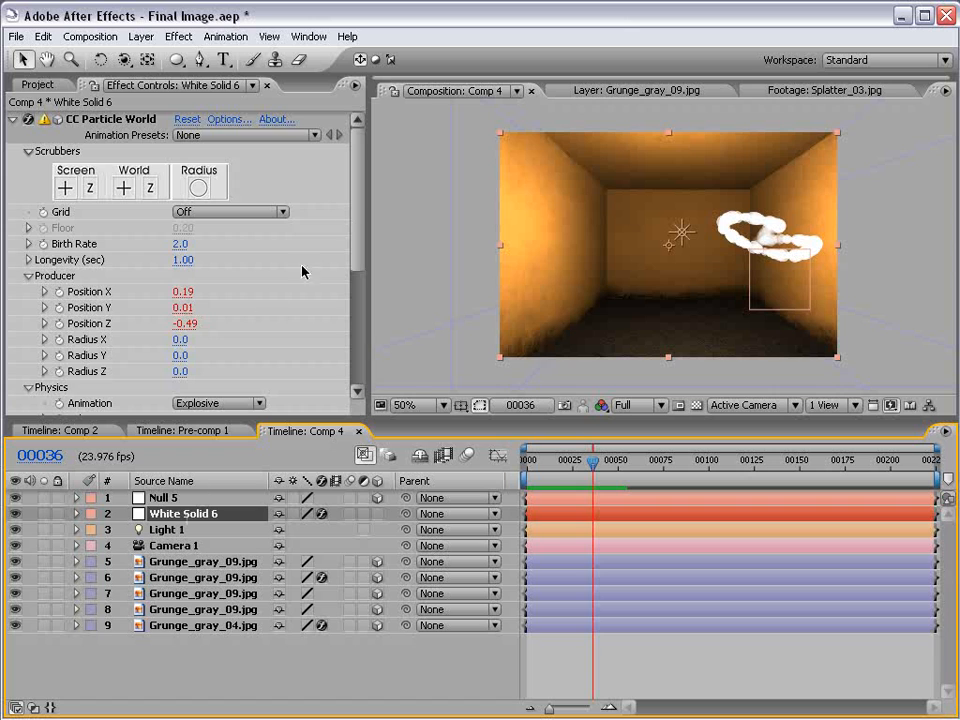
# Set the particles' Birth Size to 0.200 and Death Size to 0.000 so the trail tapers
pyautogui.scroll(-5, 303, 271)
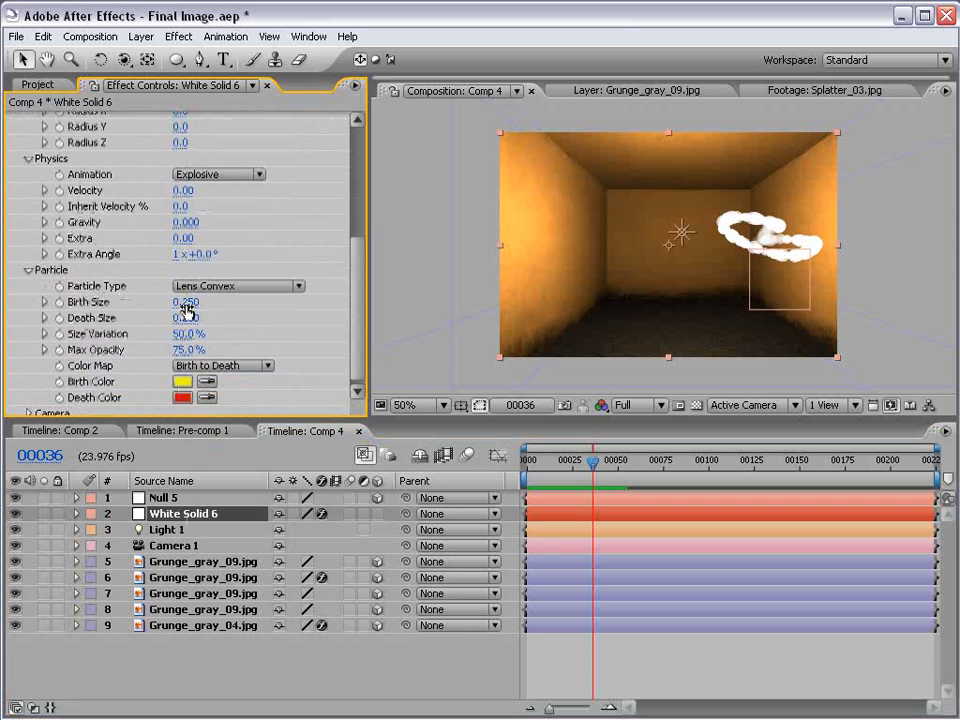
pyautogui.moveTo(185, 311)
pyautogui.mouseDown()
pyautogui.moveTo(156, 305)
pyautogui.moveTo(143, 318)
pyautogui.moveTo(186, 301)
pyautogui.mouseUp()
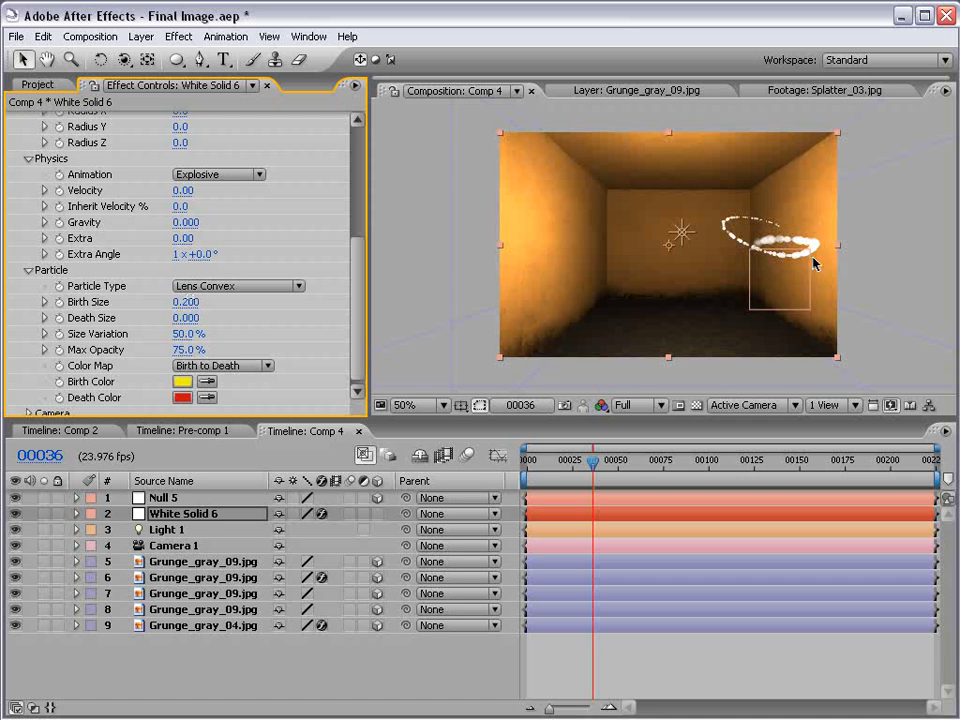
pyautogui.scroll(5, 354, 242)
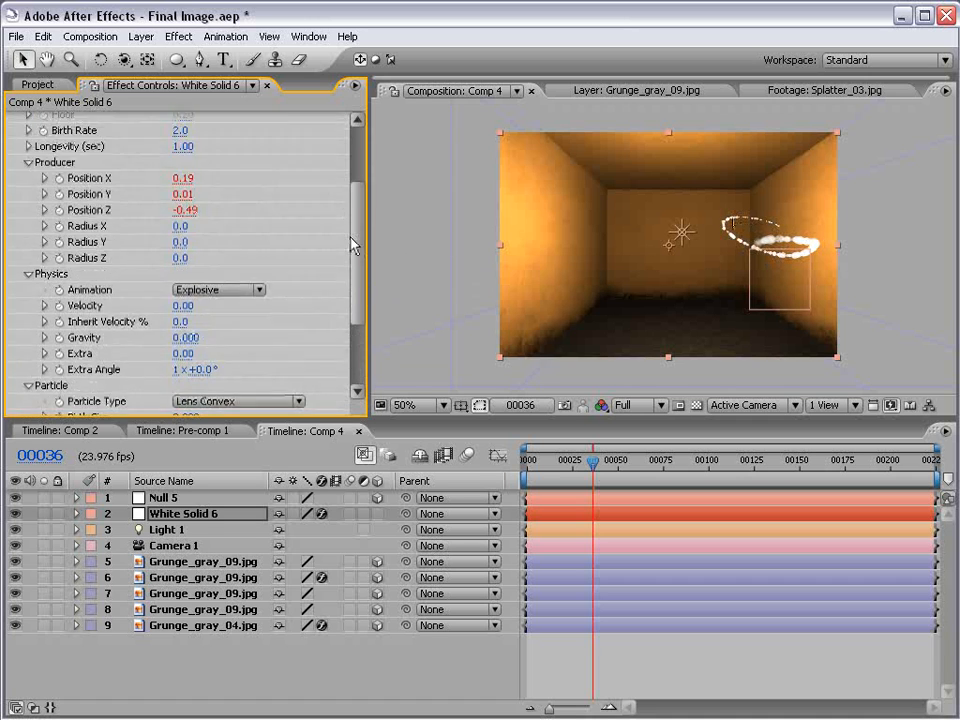
# Set the particles' Birth Rate to 75 and reduce their Birth Size to 0.090 for a continuous trail
pyautogui.moveTo(182, 243); pyautogui.dragTo(443, 205)
pyautogui.click(185, 244)
pyautogui.write('75')
pyautogui.press('Return')
pyautogui.scroll(-5, 357, 247)
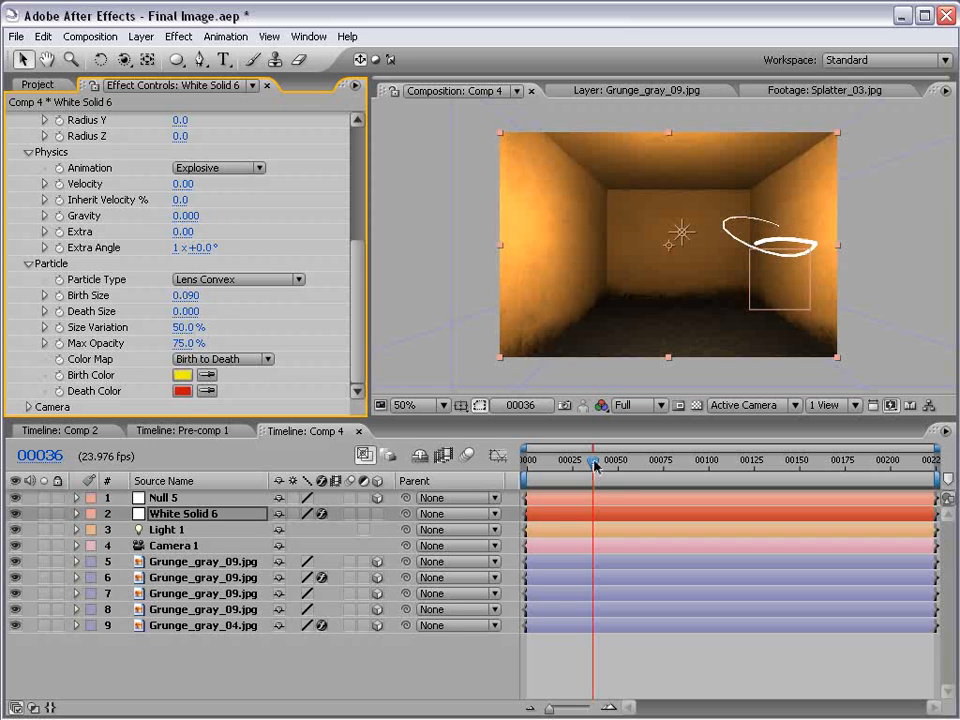
# Start the work area at frame 36 and preview the trail, checking it up close at frame 68
pyautogui.press('b')
pyautogui.press('KP_0')
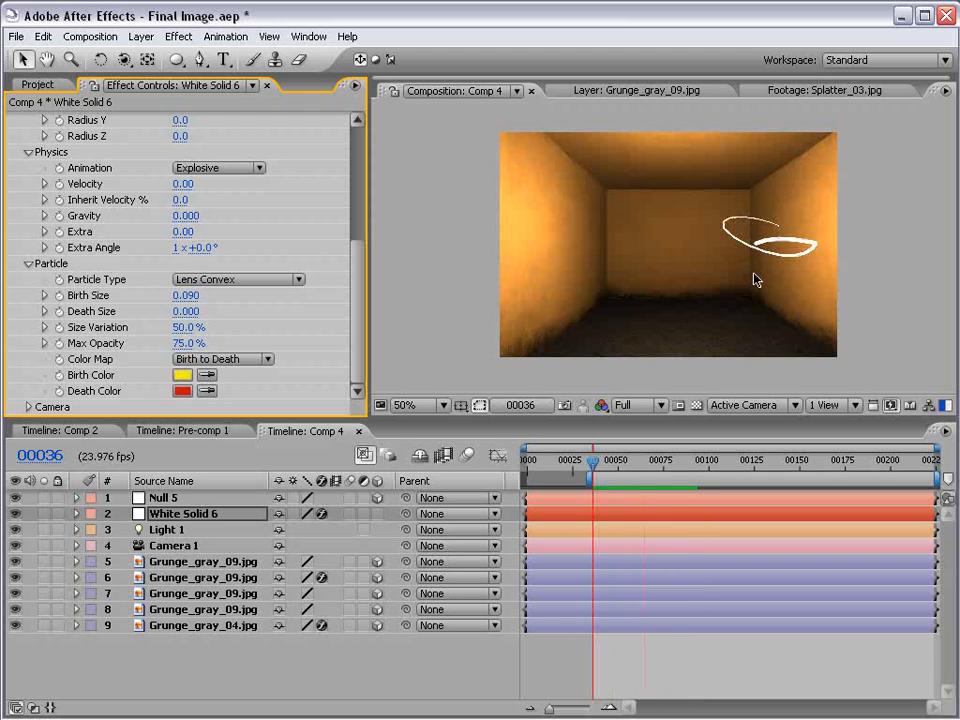
pyautogui.moveTo(666, 462)
pyautogui.mouseDown()
pyautogui.moveTo(679, 464)
pyautogui.moveTo(651, 466)
pyautogui.mouseUp()
pyautogui.click(651, 648)
pyautogui.scroll(1, 822, 262)
pyautogui.press('space')
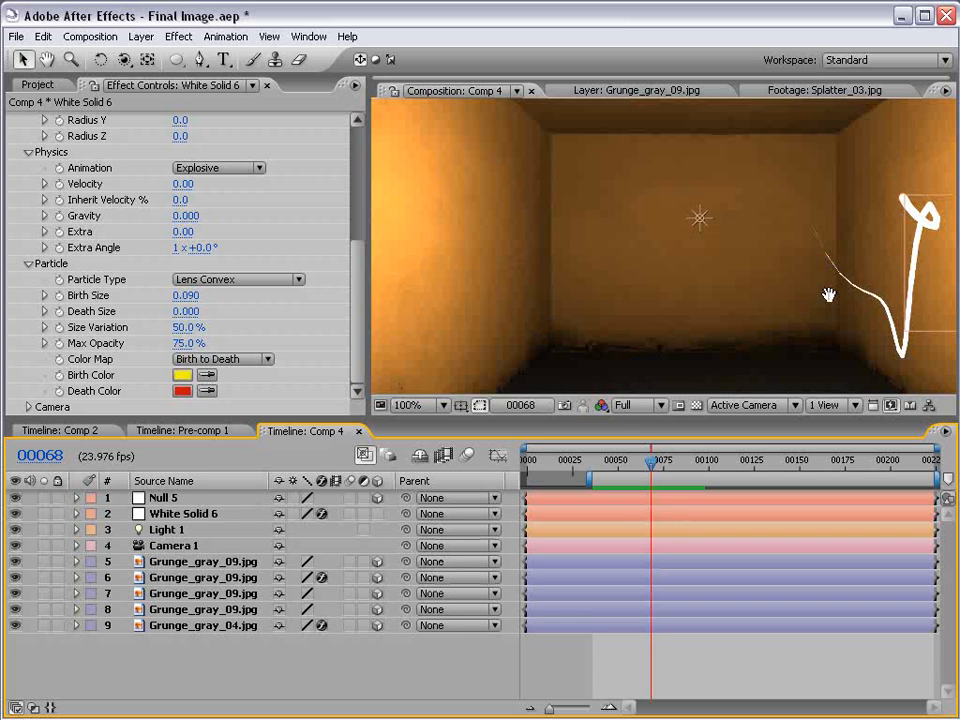
pyautogui.moveTo(829, 294); pyautogui.dragTo(610, 259)
pyautogui.scroll(-2, 610, 259)
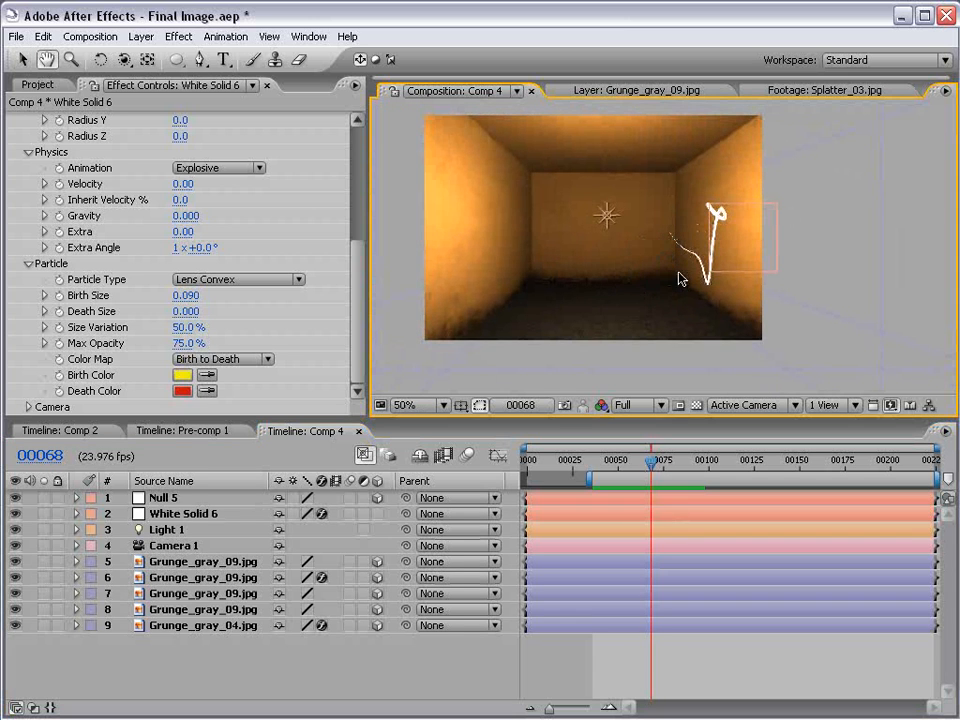
# Set CC Particle World's Opacity Map to the Fade Out Round preset and accept the options
pyautogui.moveTo(358, 293); pyautogui.dragTo(356, 190)
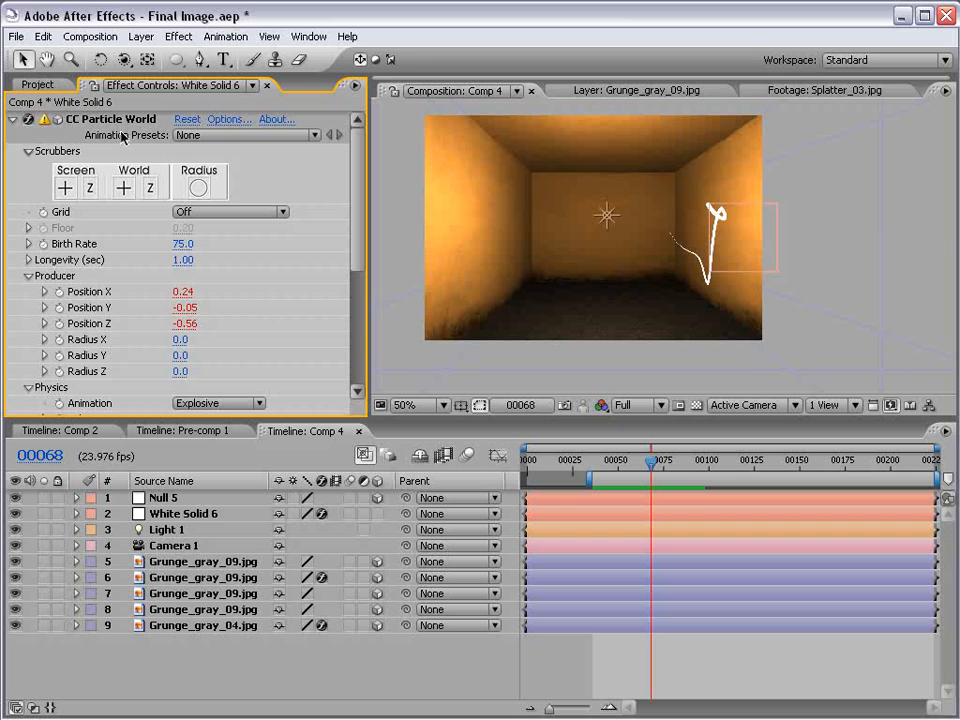
pyautogui.click(230, 120)
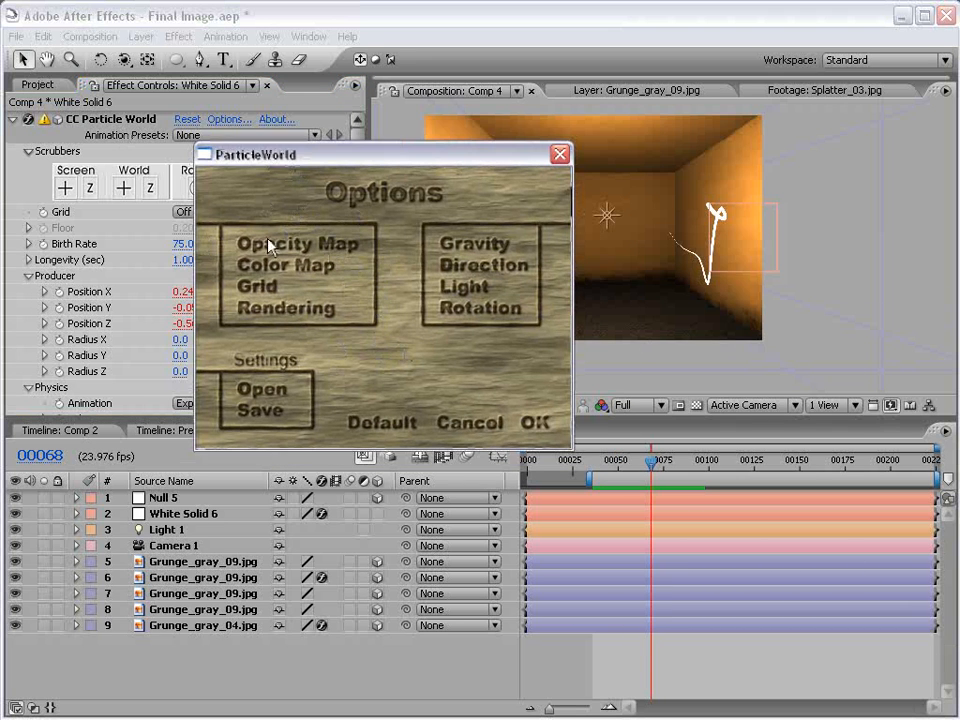
pyautogui.click(268, 250)
pyautogui.moveTo(290, 197); pyautogui.dragTo(414, 225)
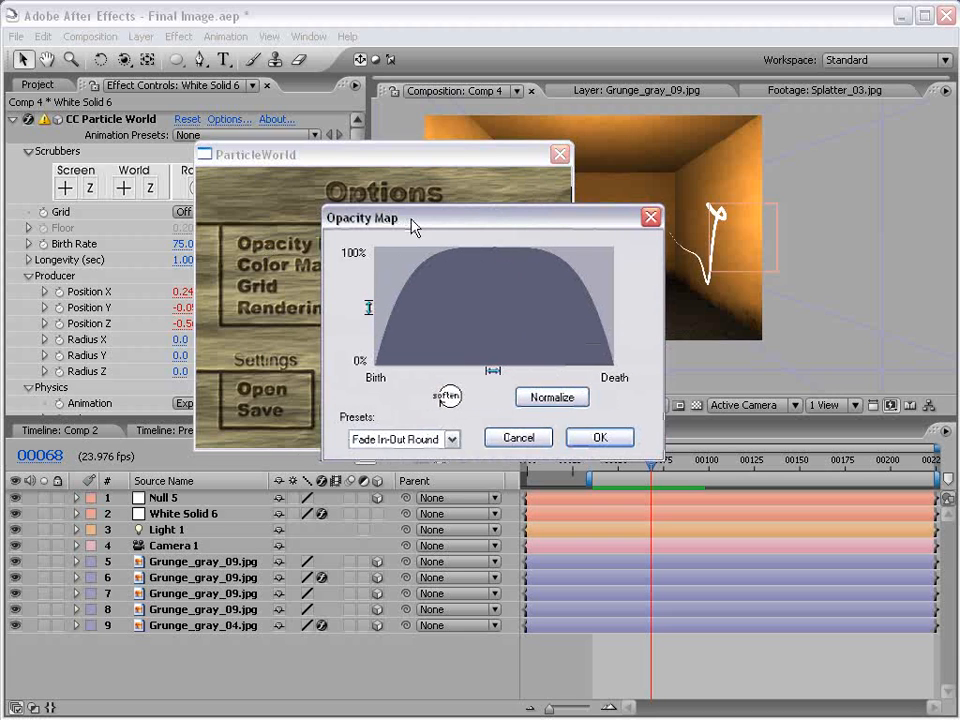
pyautogui.click(408, 439)
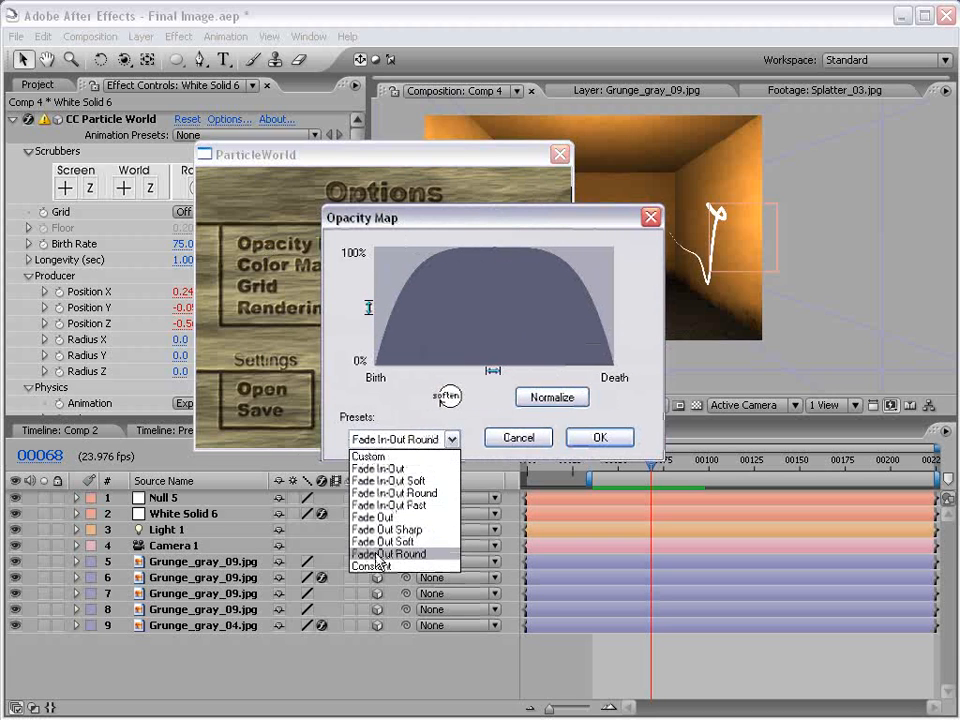
pyautogui.click(378, 551)
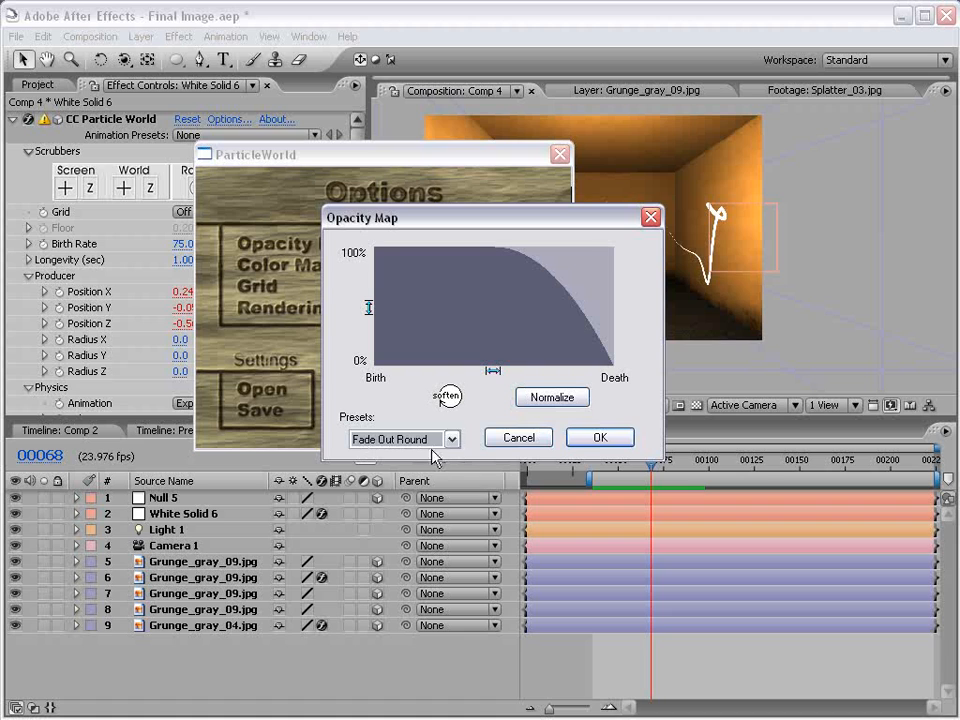
pyautogui.click(600, 440)
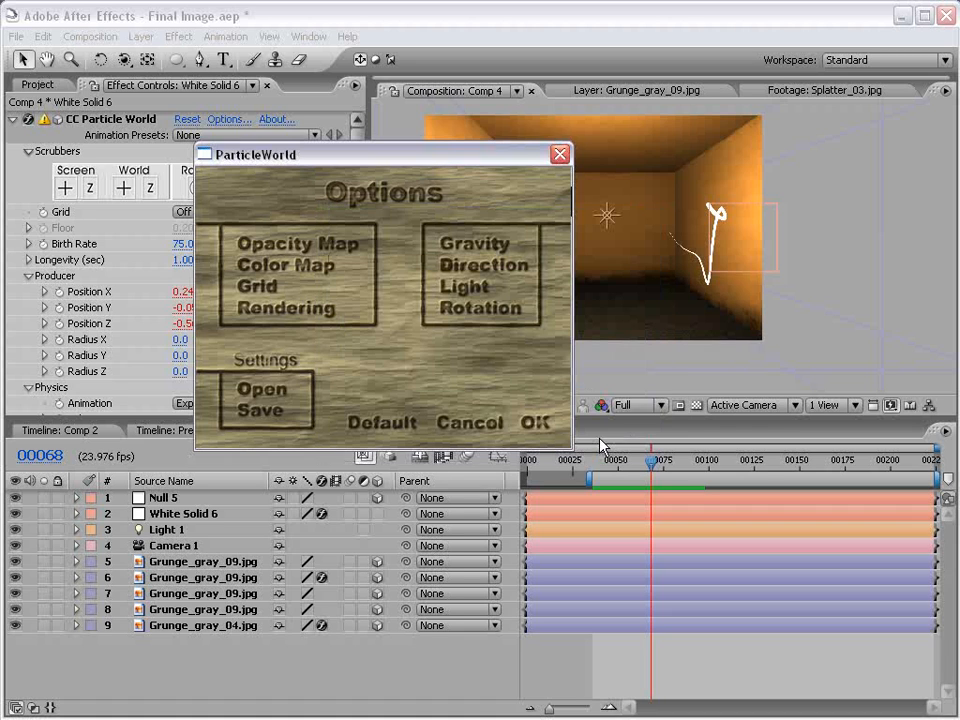
pyautogui.moveTo(433, 173); pyautogui.dragTo(416, 217)
pyautogui.click(517, 470)
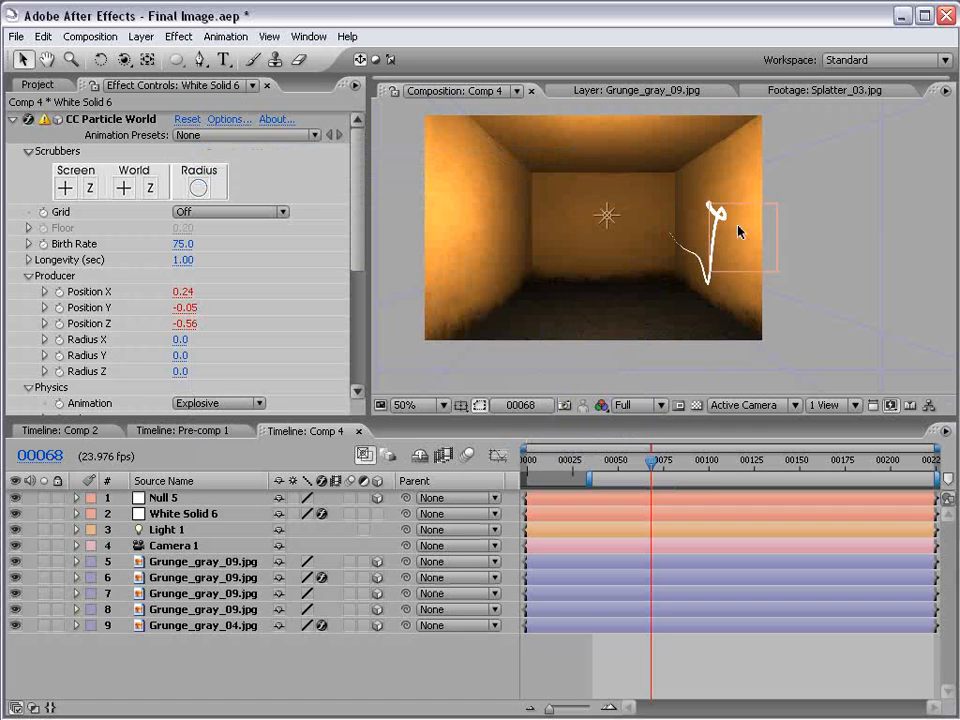
# Examine the head and tail of the particle trail up close at frames 68 and 104
pyautogui.scroll(1, 711, 209)
pyautogui.press('space')
pyautogui.moveTo(818, 211); pyautogui.dragTo(707, 251)
pyautogui.click(720, 250)
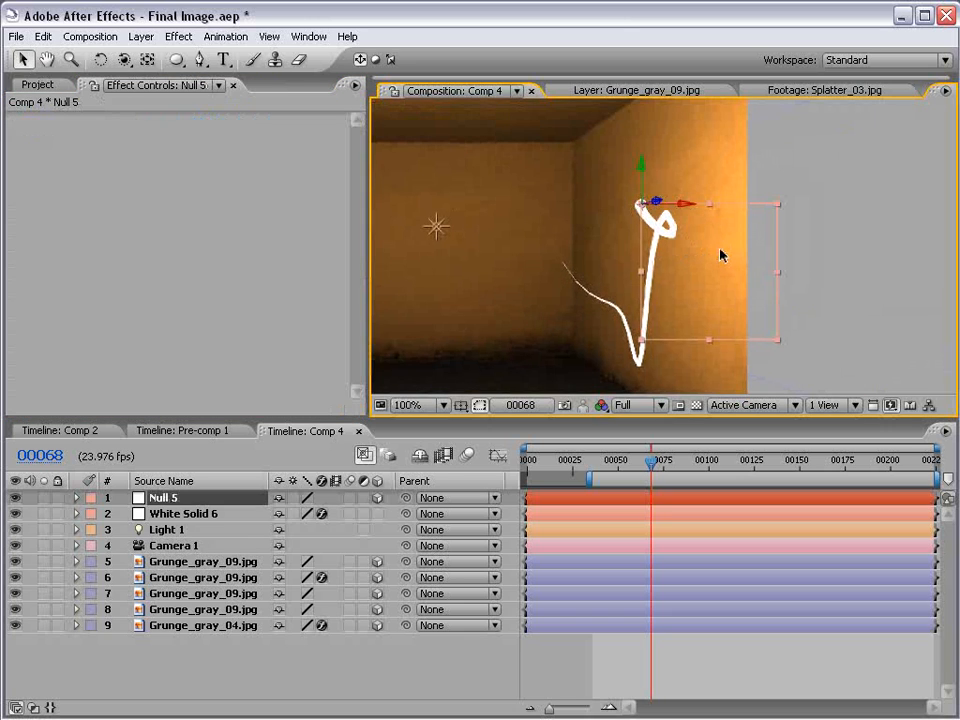
pyautogui.click(303, 683)
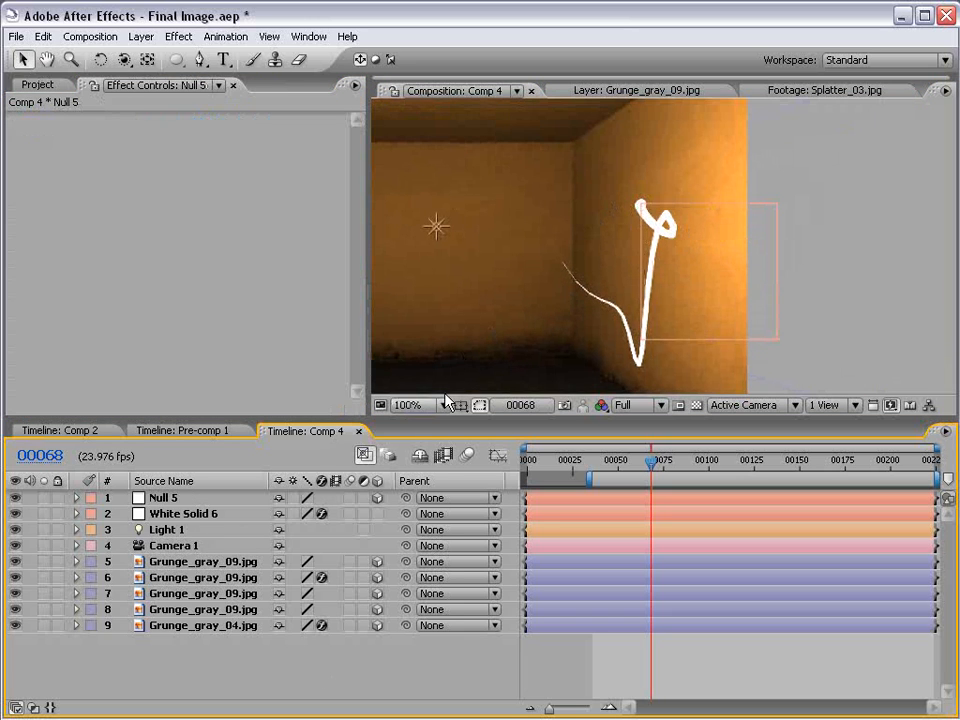
pyautogui.moveTo(651, 461); pyautogui.dragTo(717, 467)
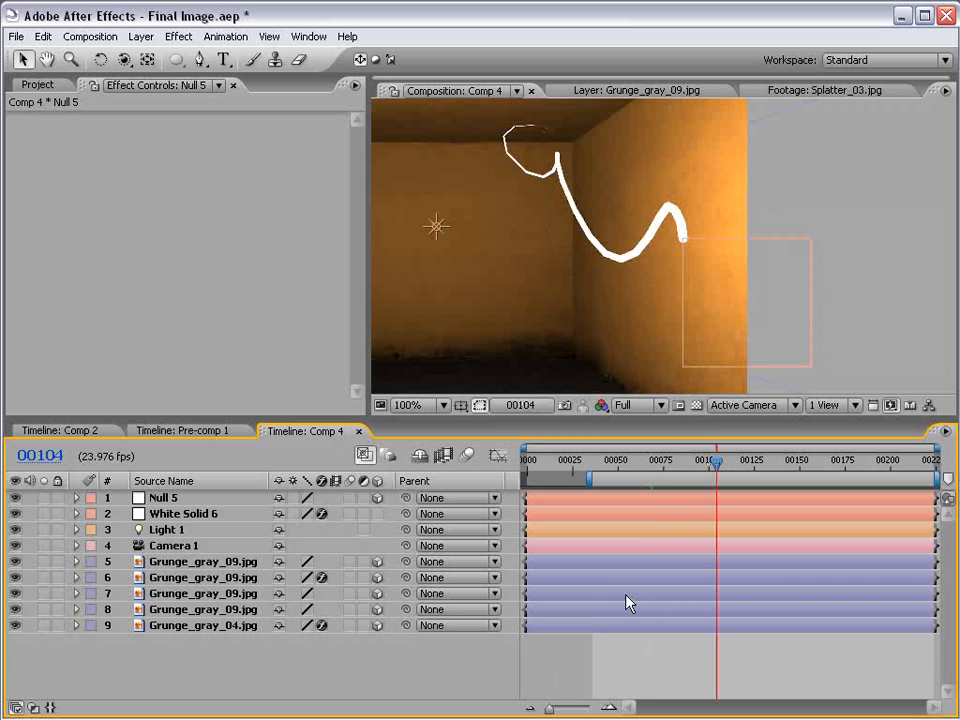
pyautogui.scroll(-1, 605, 235)
pyautogui.moveTo(570, 268); pyautogui.dragTo(634, 259)
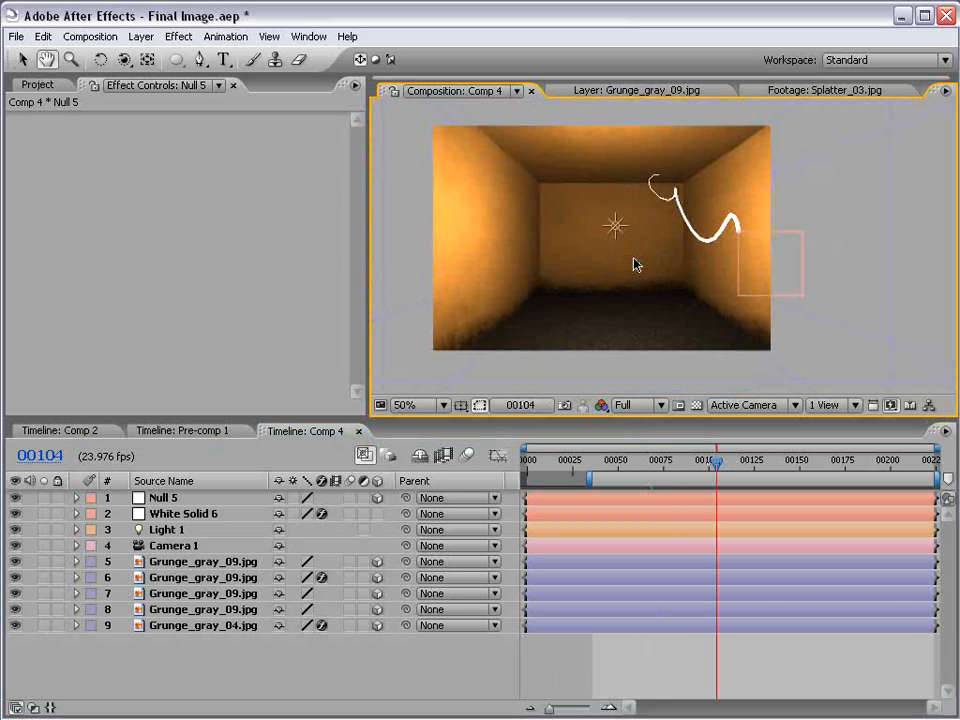
# Rename the White Solid 6 layer as Particles and the Null 5 layer as POINT
pyautogui.click(40, 85)
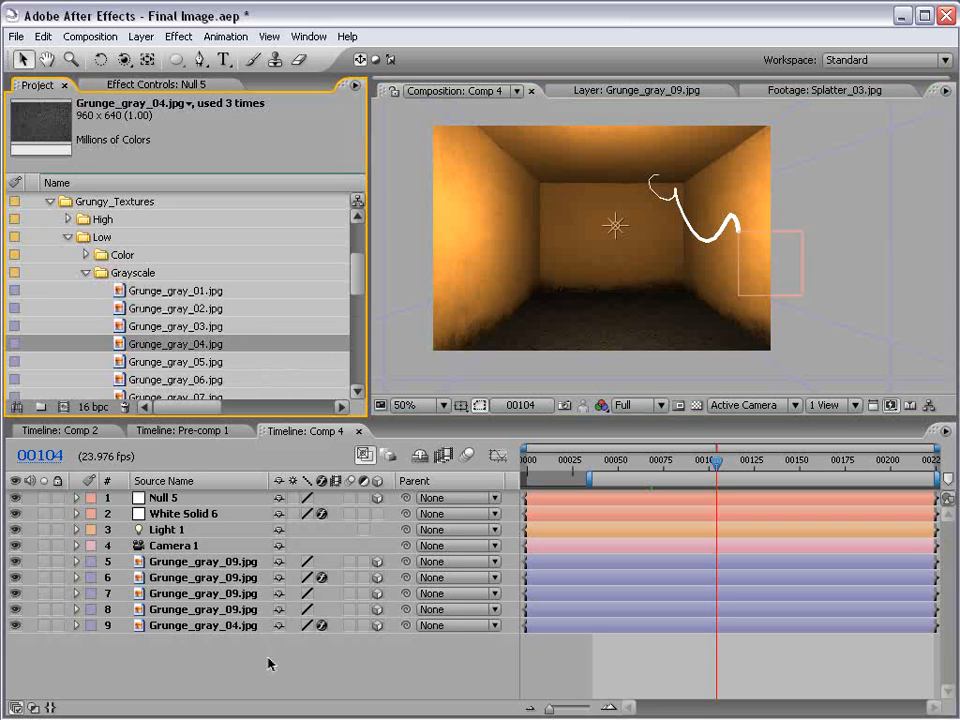
pyautogui.click(176, 514)
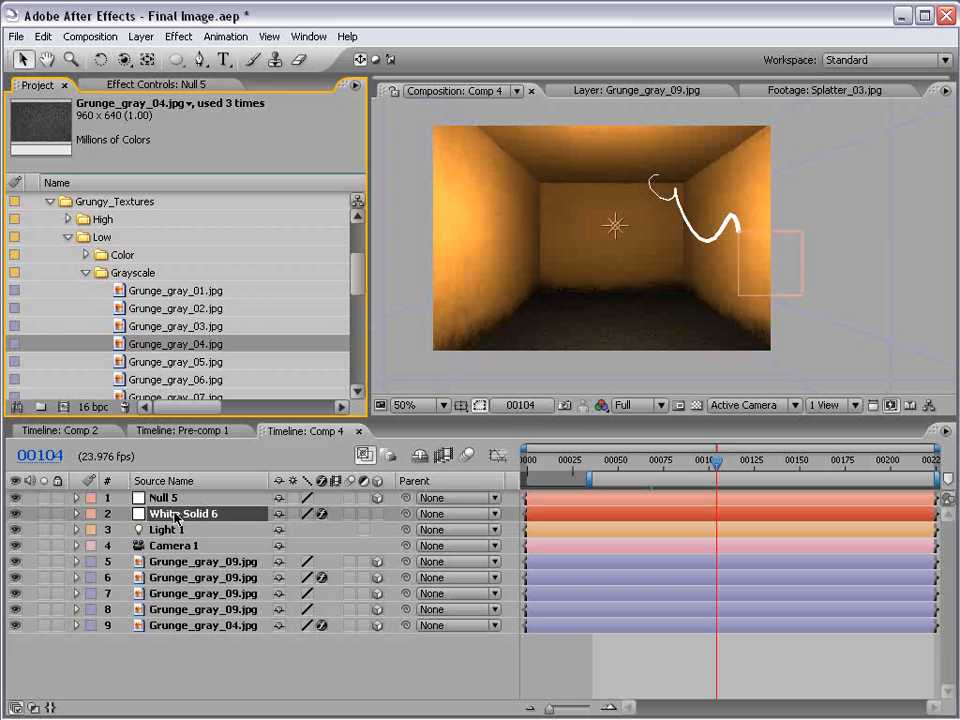
pyautogui.press('Return')
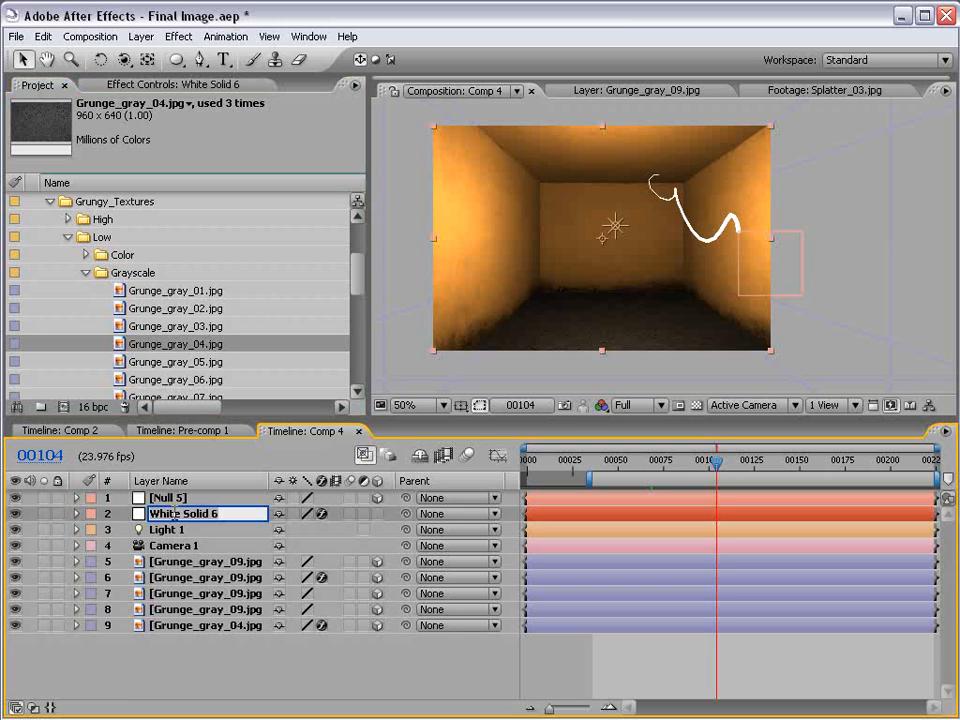
pyautogui.write('Particl')
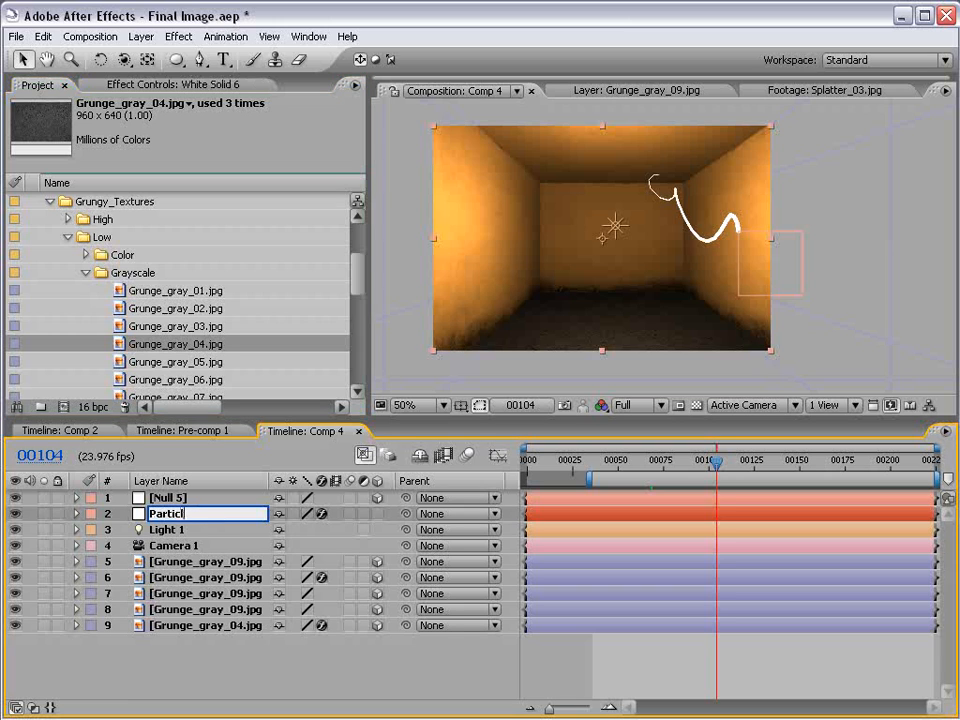
pyautogui.press('Return')
pyautogui.click(168, 497)
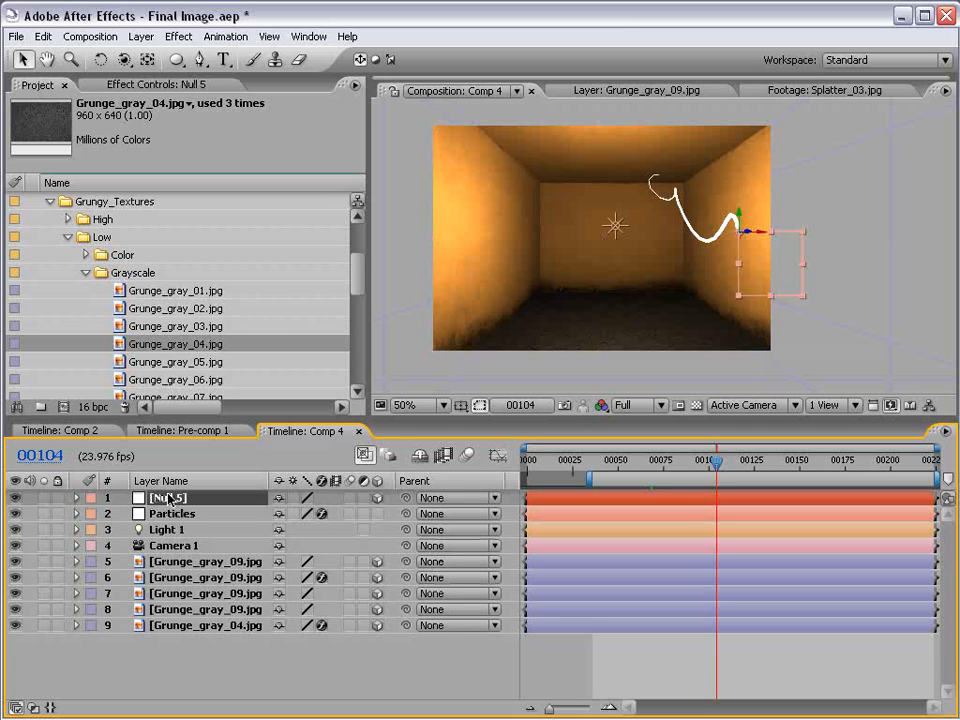
pyautogui.press('Return')
pyautogui.write('POINT')
pyautogui.press('Return')
# Apply the Stylize Glow effect to the Particles layer
pyautogui.click(530, 343)
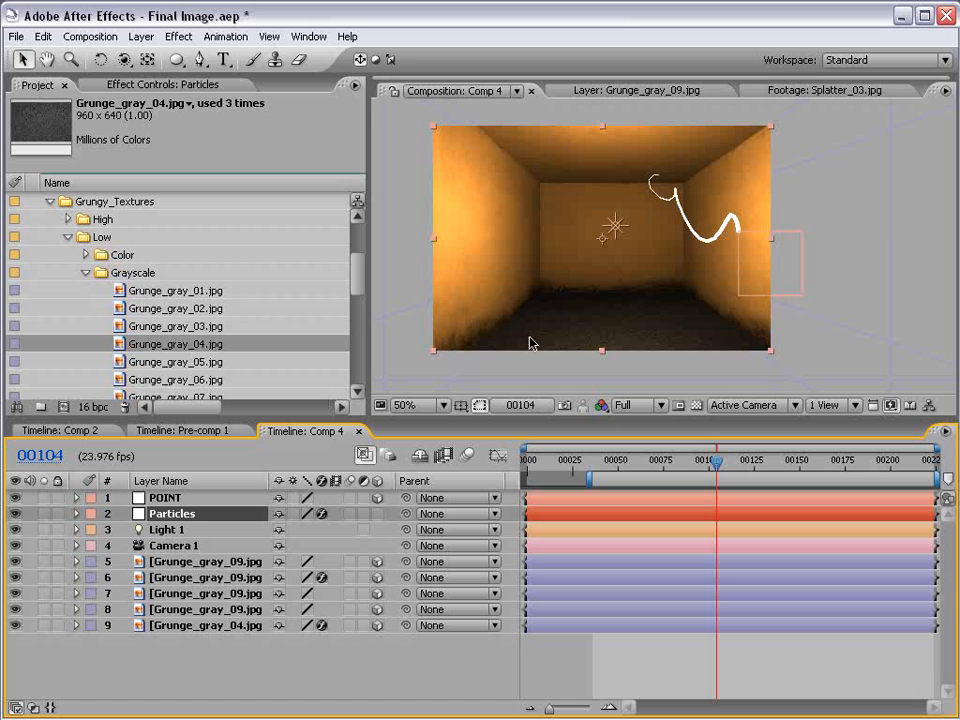
pyautogui.click(172, 35)
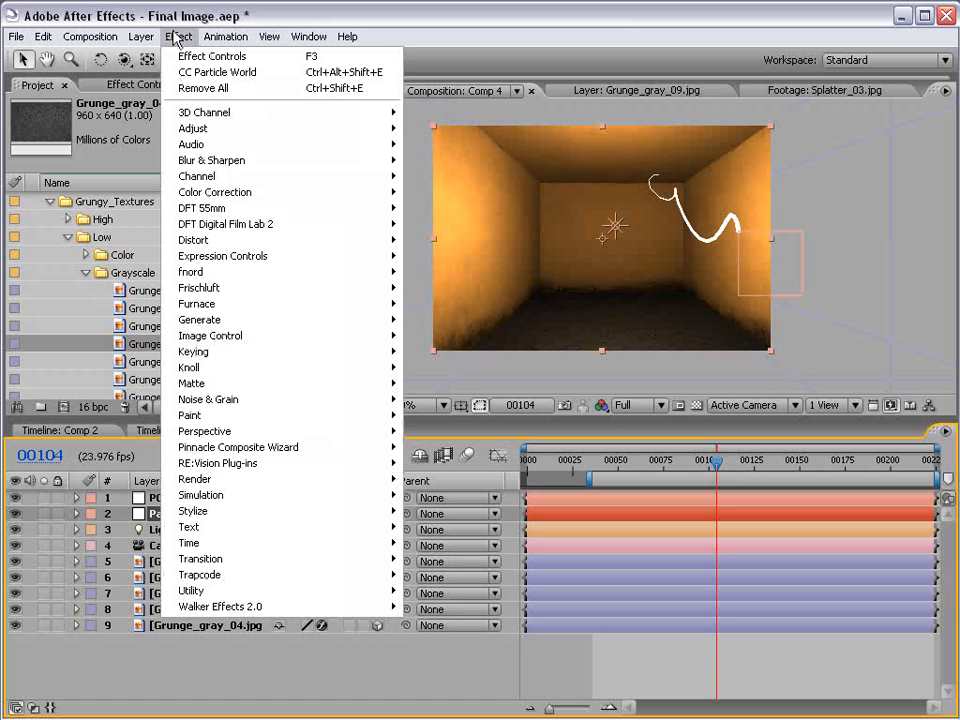
pyautogui.moveTo(236, 514)
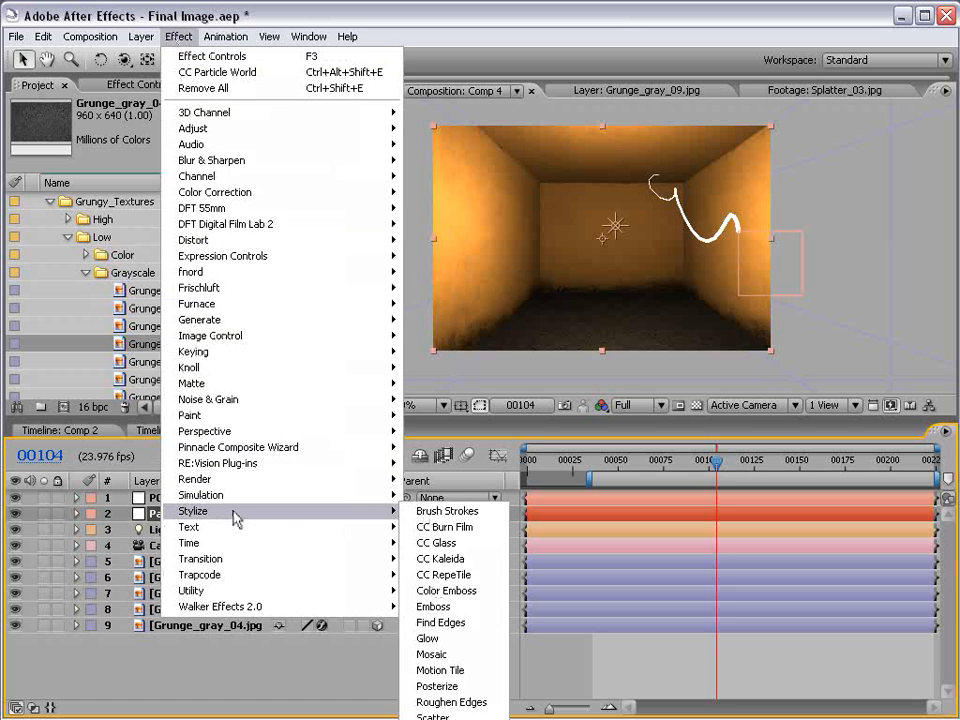
pyautogui.click(439, 638)
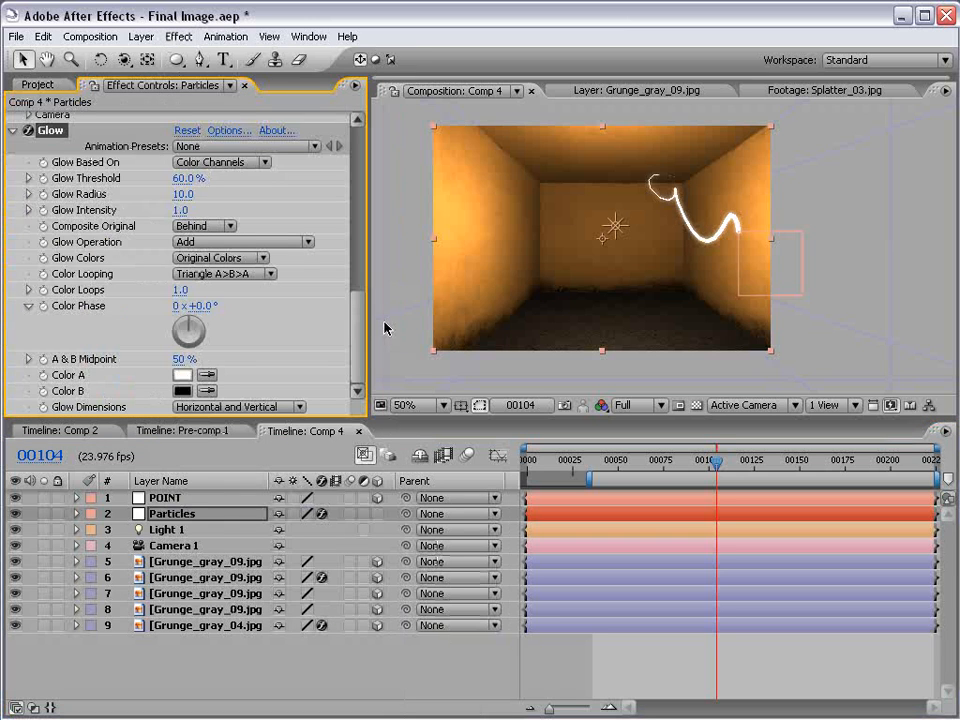
# Set the glow's Color B to a saturated orange and Glow Colors to A & B Colors
pyautogui.click(182, 391)
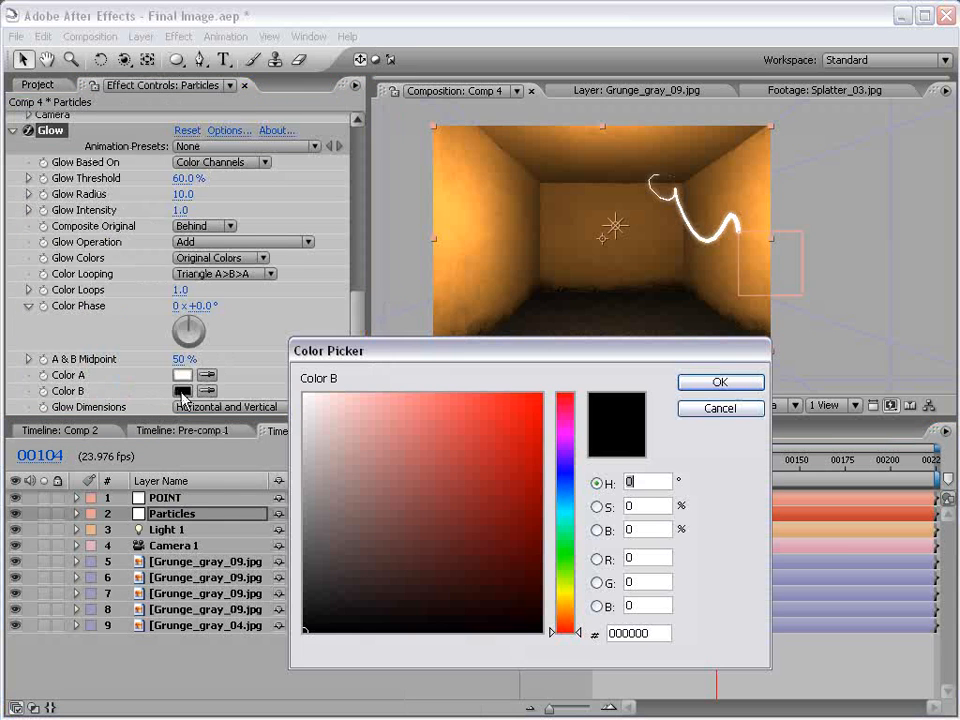
pyautogui.click(566, 607)
pyautogui.moveTo(566, 606); pyautogui.dragTo(566, 614)
pyautogui.moveTo(493, 428); pyautogui.dragTo(618, 397)
pyautogui.click(713, 384)
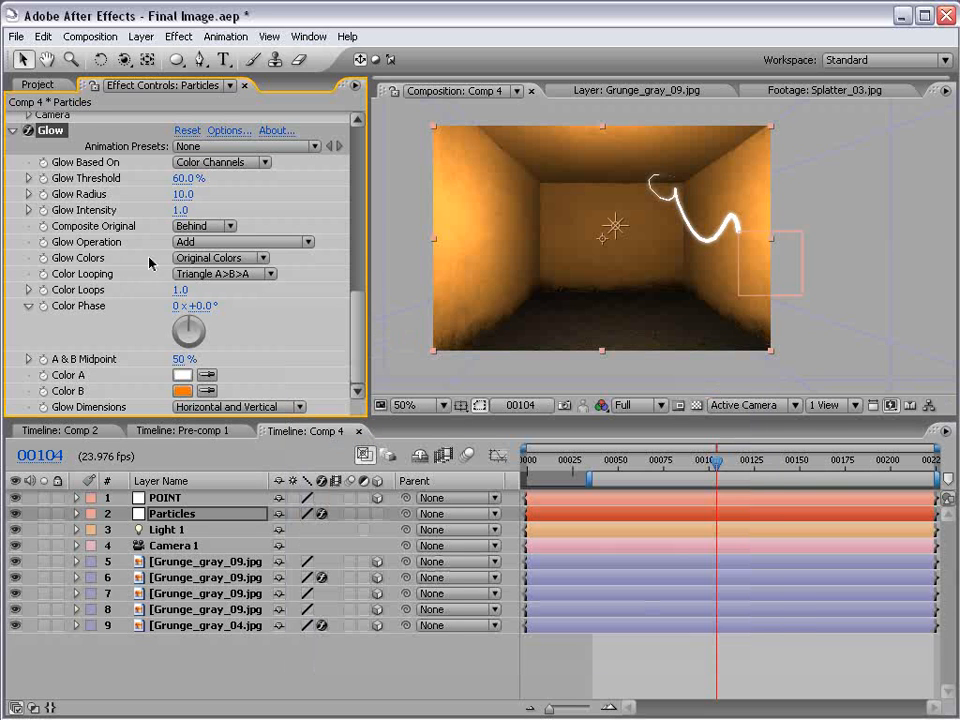
pyautogui.click(218, 258)
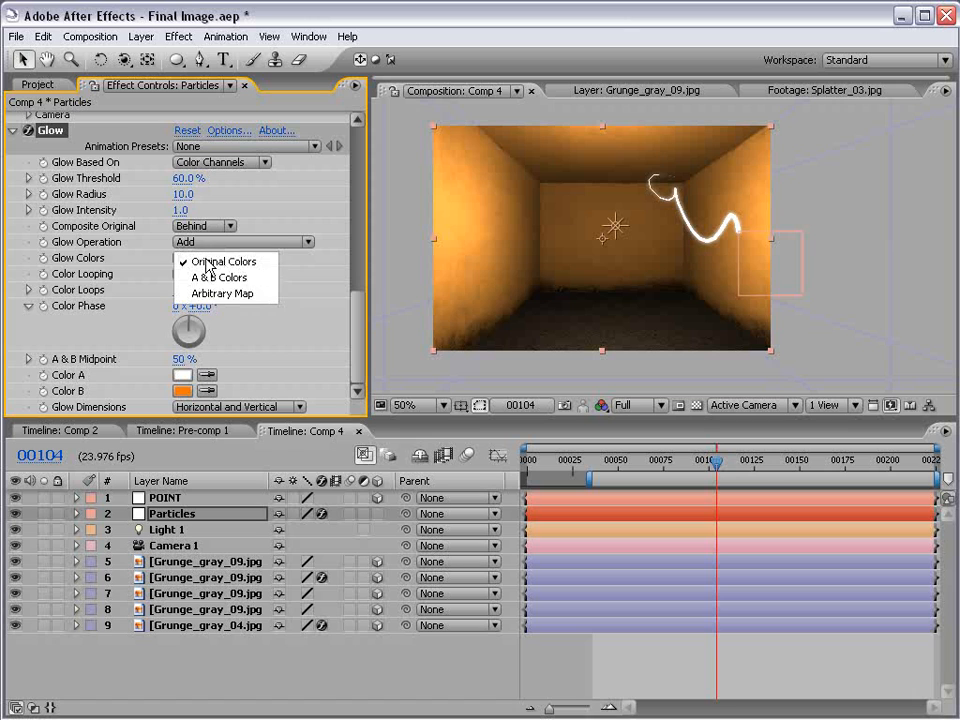
pyautogui.click(265, 279)
# Set the Glow Intensity to 2.3 and the Glow Radius to 17.0 while viewing the trail up close
pyautogui.scroll(1, 659, 264)
pyautogui.press('space')
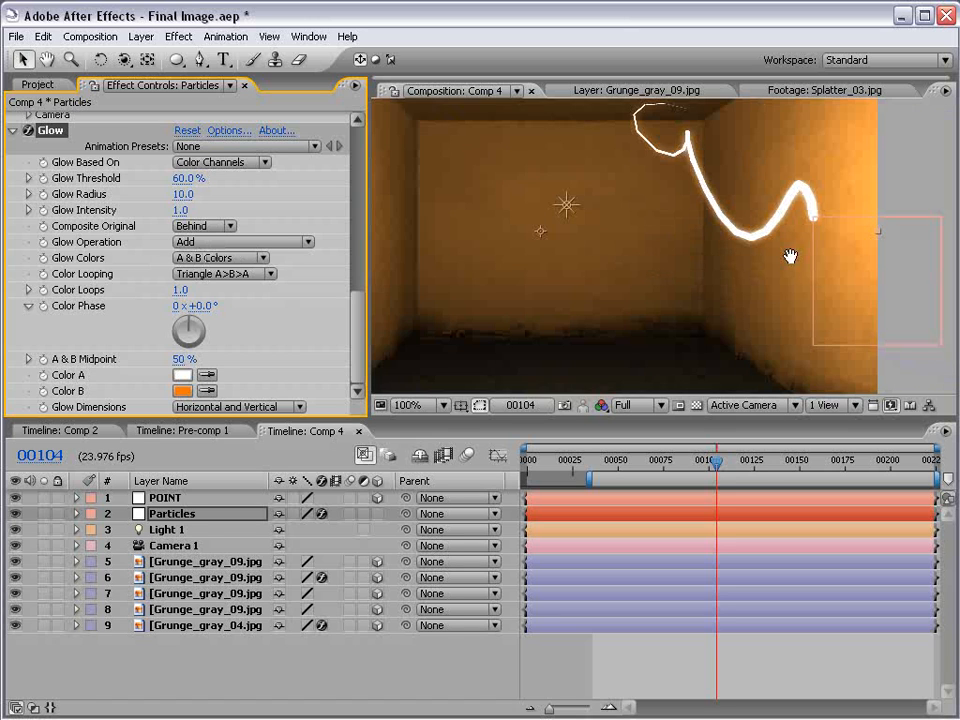
pyautogui.moveTo(791, 255); pyautogui.dragTo(740, 266)
pyautogui.moveTo(181, 210)
pyautogui.mouseDown()
pyautogui.moveTo(381, 214)
pyautogui.moveTo(301, 212)
pyautogui.mouseUp()
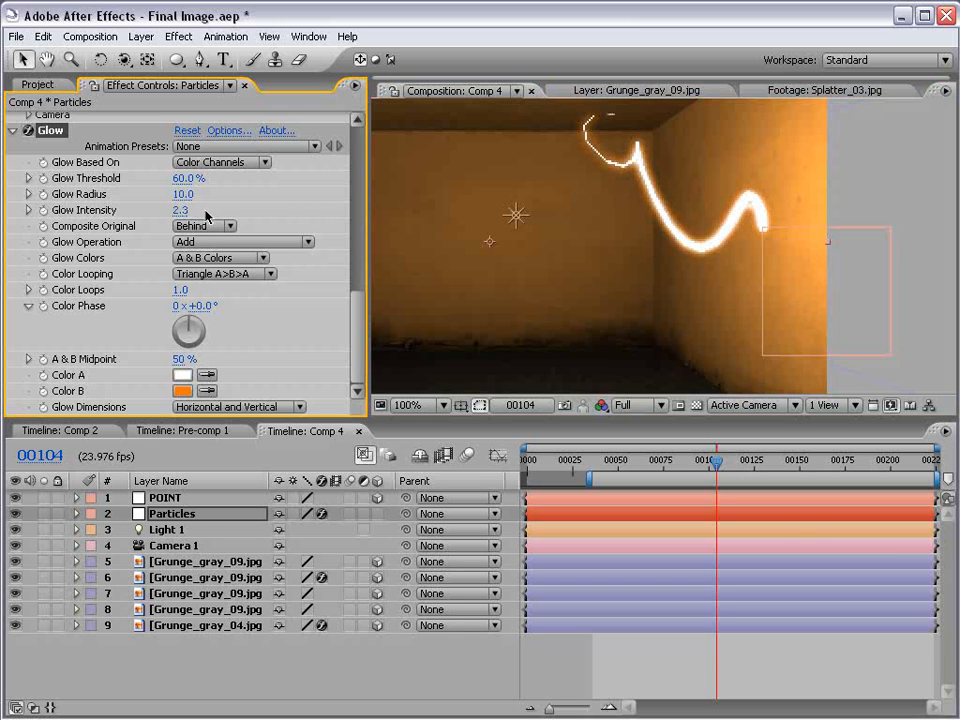
pyautogui.moveTo(181, 197); pyautogui.dragTo(188, 191)
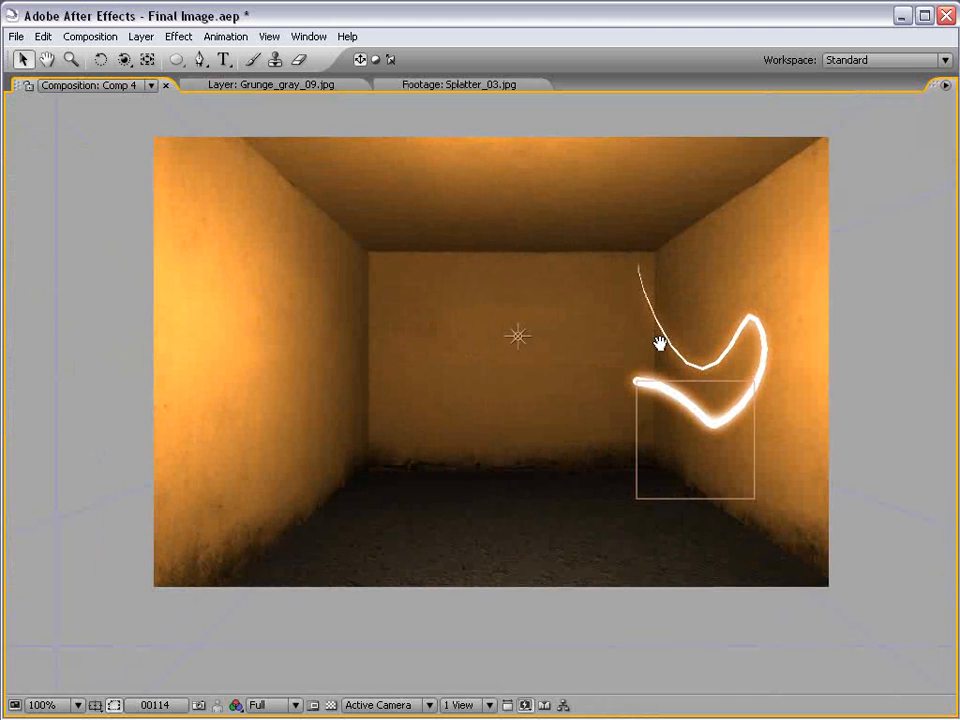
# Preview the glowing trail's motion in the maximized composition view, then restore the normal layout
pyautogui.moveTo(660, 344); pyautogui.dragTo(637, 357)
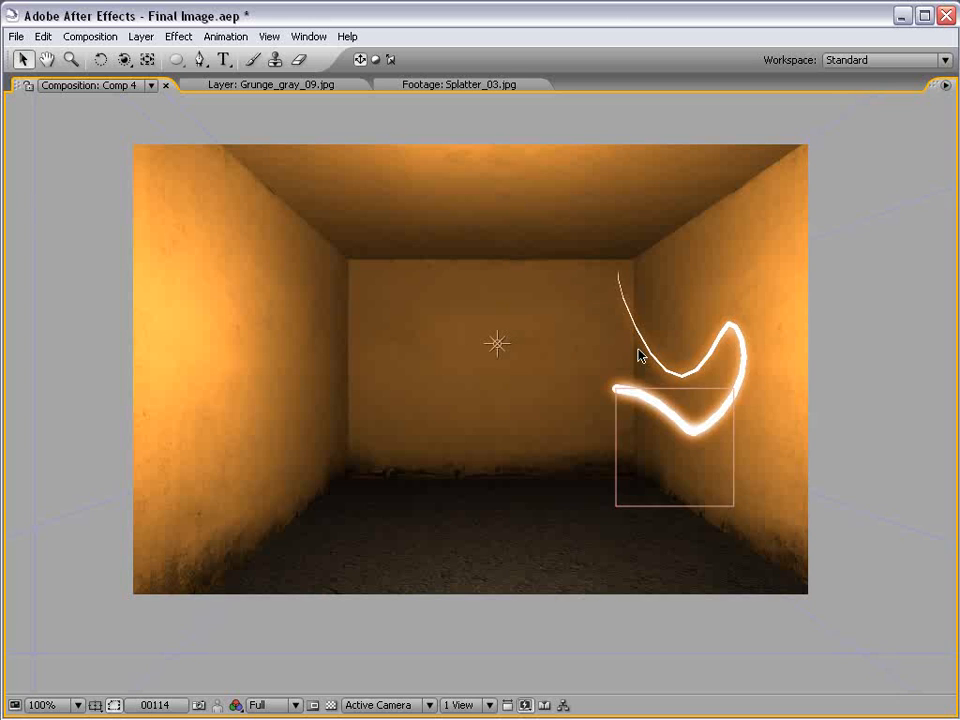
pyautogui.press('KP_0')
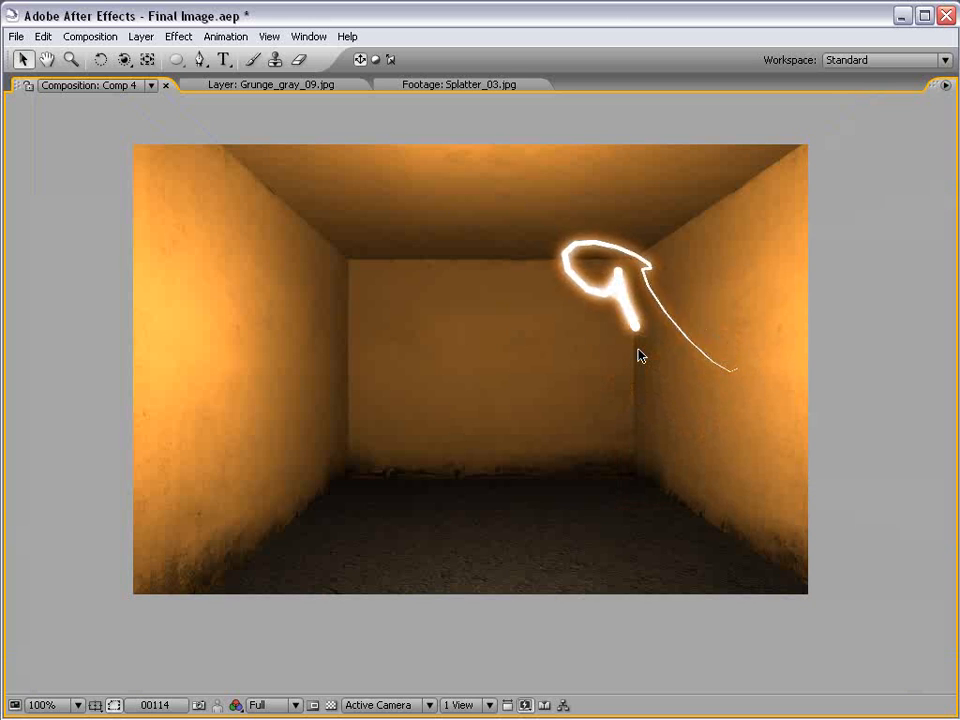
pyautogui.press('`')
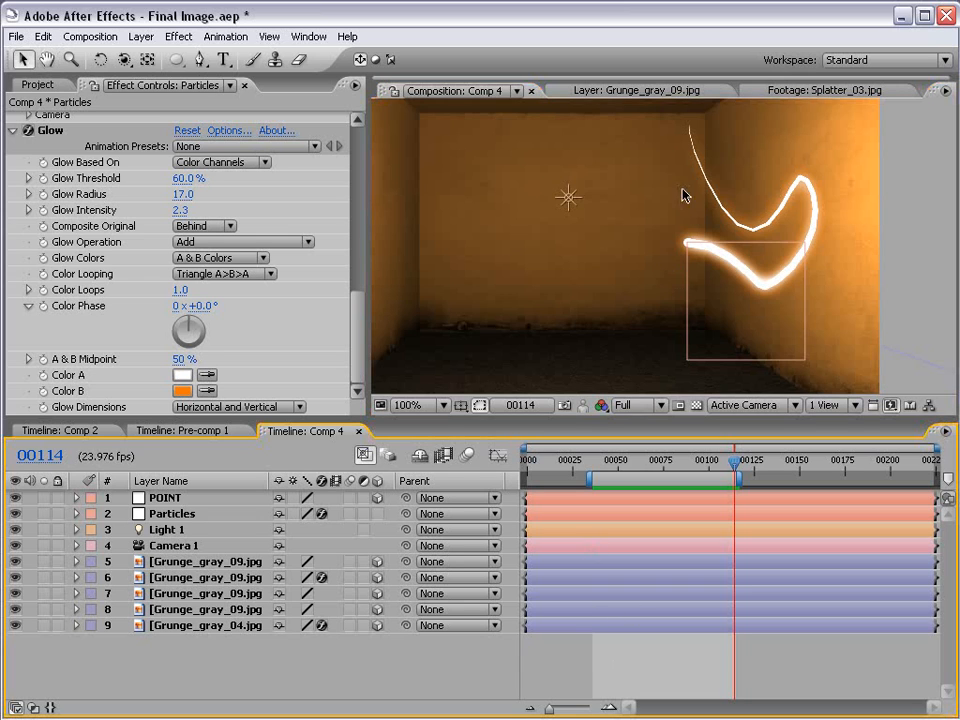
pyautogui.scroll(-2, 640, 260)
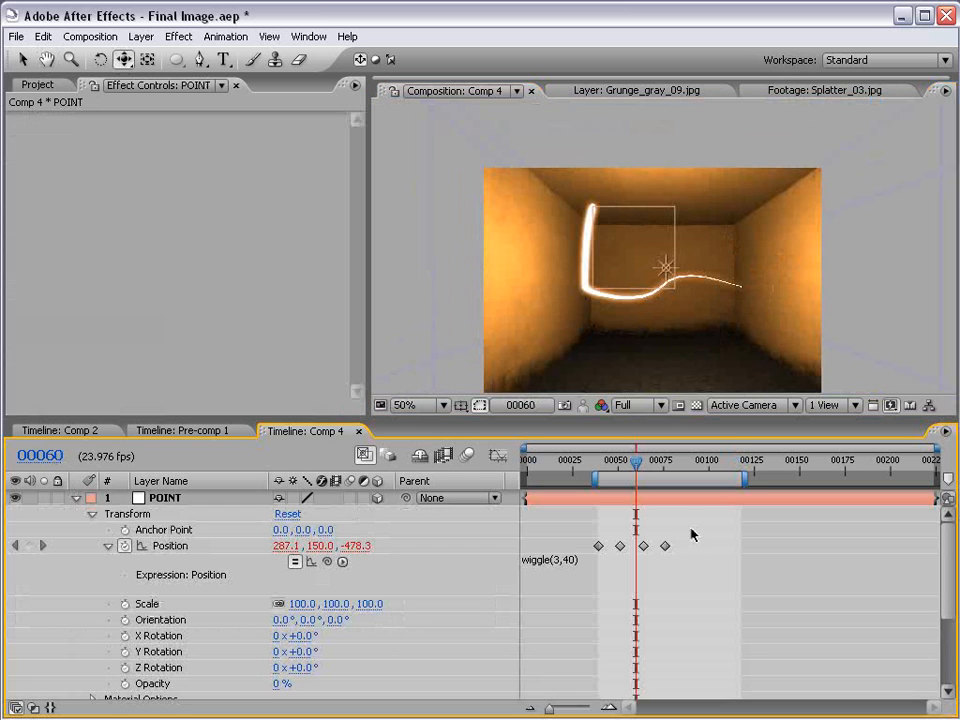
# Delete the POINT null's Position keyframes and change its position expression to wiggle(3,120)
pyautogui.moveTo(711, 533); pyautogui.dragTo(582, 557)
pyautogui.click(582, 561)
pyautogui.click(603, 562)
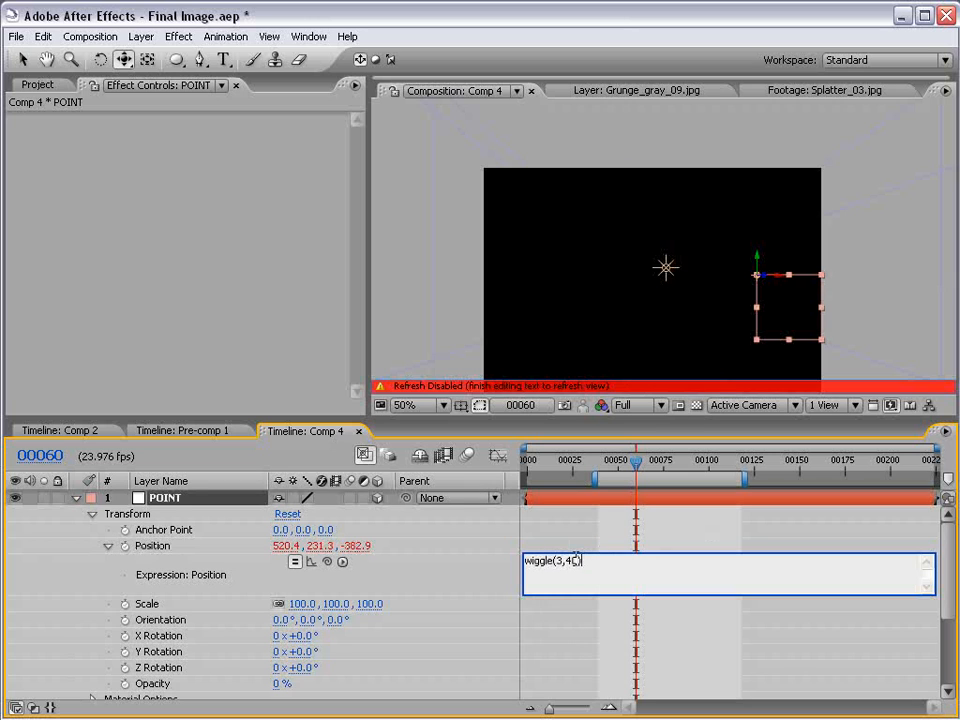
pyautogui.doubleClick(567, 560)
pyautogui.write('12')
pyautogui.click(577, 545)
# At frame 111, move the POINT null inward from the side wall to the middle of the room
pyautogui.moveTo(636, 462); pyautogui.dragTo(729, 463)
pyautogui.press('v')
pyautogui.click(664, 499)
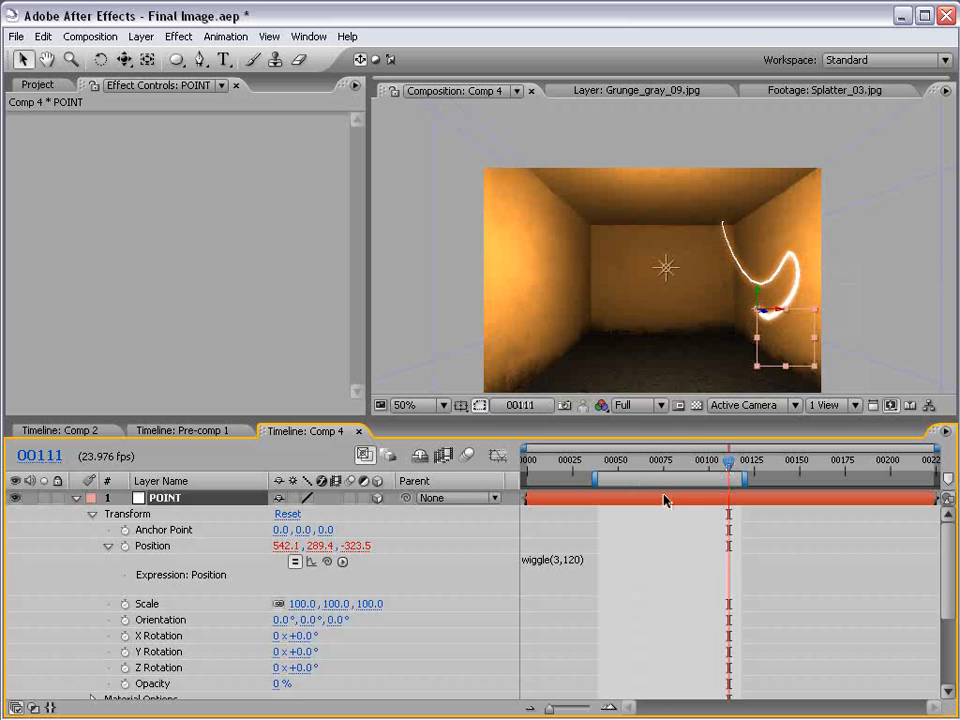
pyautogui.moveTo(779, 316)
pyautogui.mouseDown()
pyautogui.moveTo(659, 316)
pyautogui.moveTo(624, 330)
pyautogui.moveTo(596, 304)
pyautogui.moveTo(656, 262)
pyautogui.mouseUp()
pyautogui.click(640, 512)
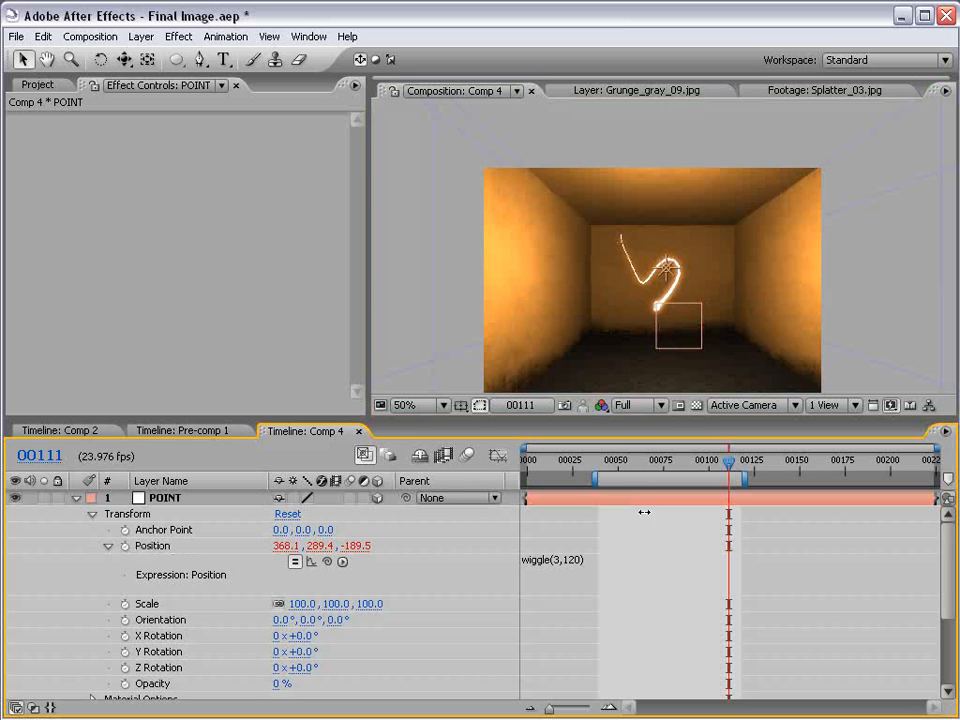
# Preview the streak's wiggling motion and orbit the camera to view it from another angle
pyautogui.scroll(1, 667, 285)
pyautogui.press('space')
pyautogui.moveTo(673, 340); pyautogui.dragTo(673, 246)
pyautogui.scroll(-1, 673, 250)
pyautogui.moveTo(123, 59); pyautogui.dragTo(200, 60)
pyautogui.moveTo(710, 289); pyautogui.dragTo(640, 300)
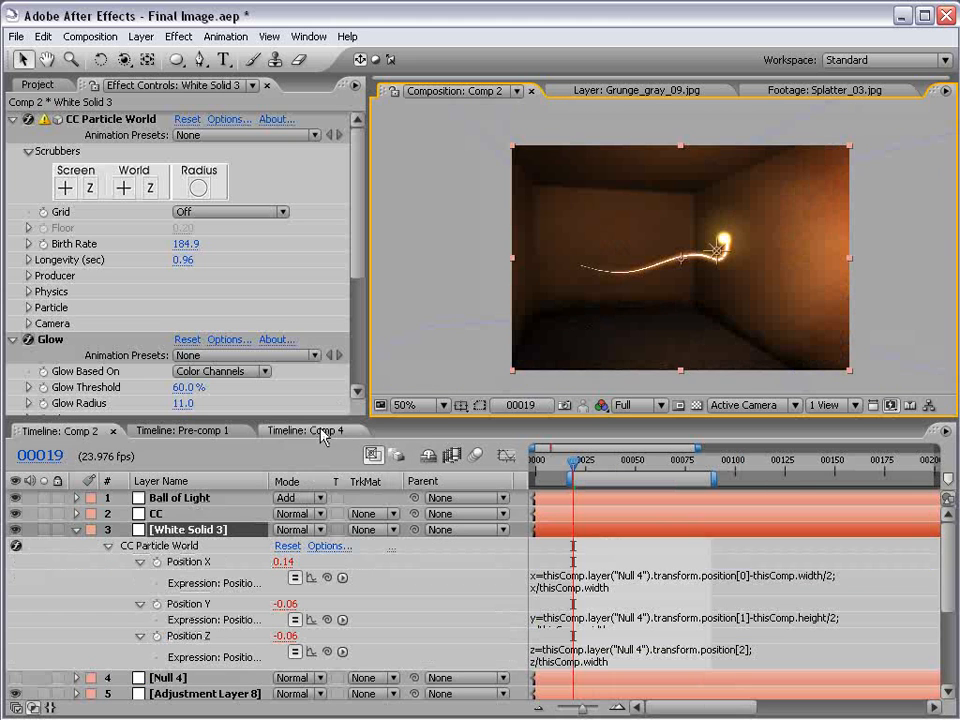
# Examine the finished light streak in Comp 2 up close and the Pre-comp 1 title scene in the maximized composition view
pyautogui.scroll(2, 660, 318)
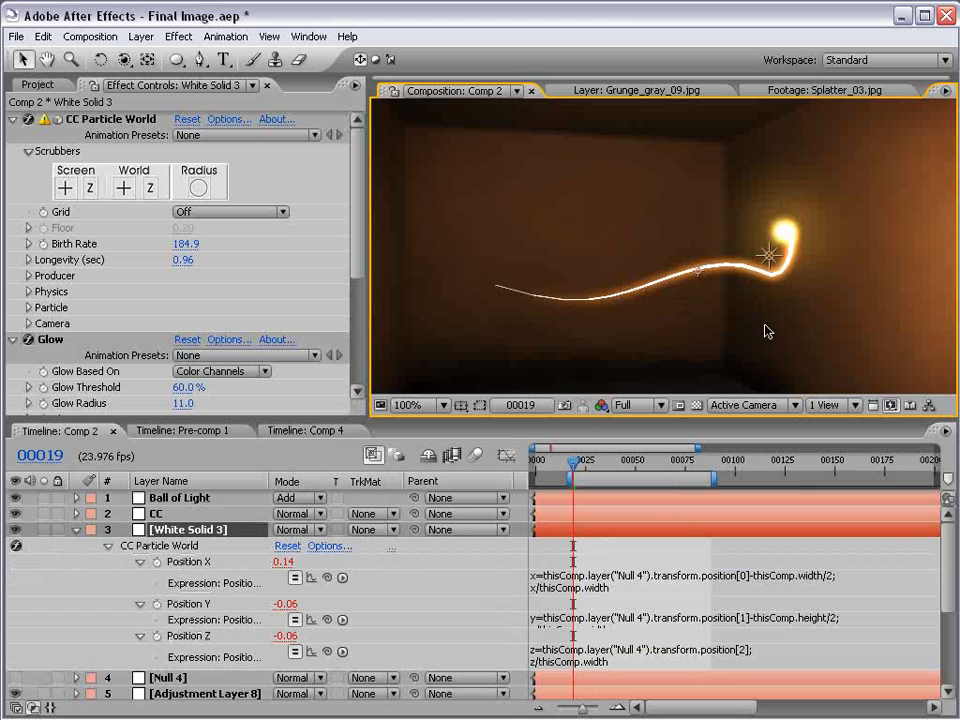
pyautogui.scroll(-2, 720, 300)
pyautogui.click(186, 431)
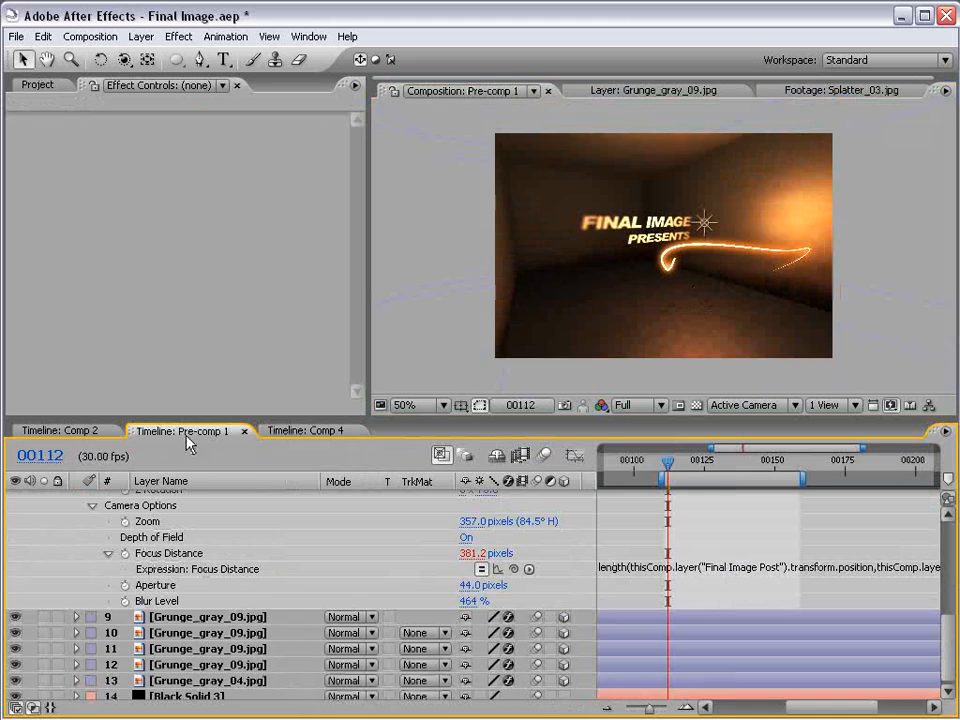
pyautogui.press('`')
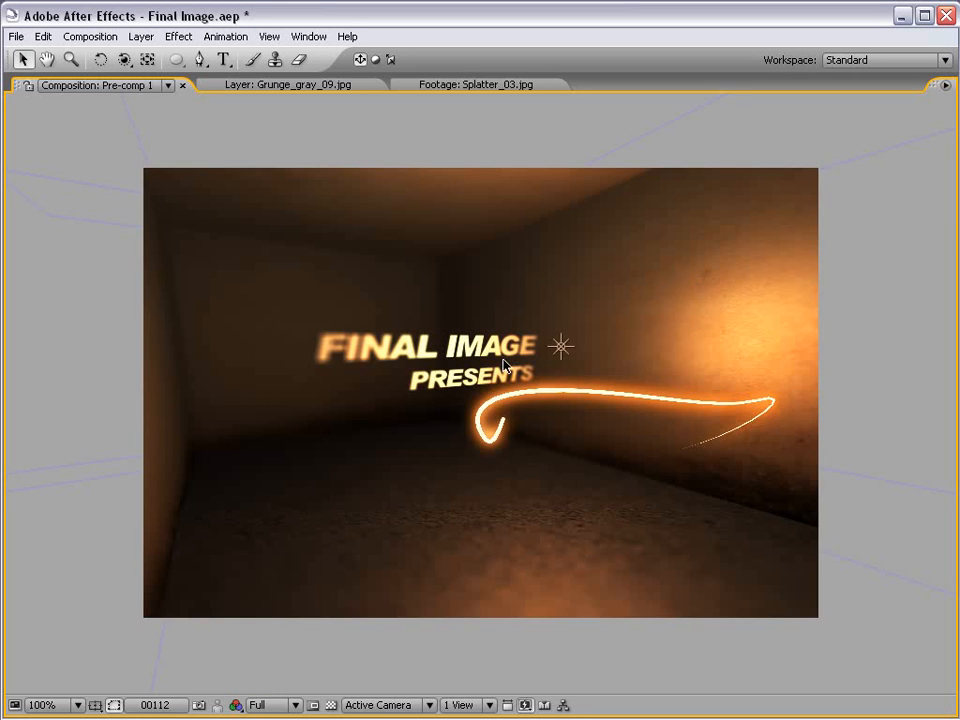
pyautogui.press('`')
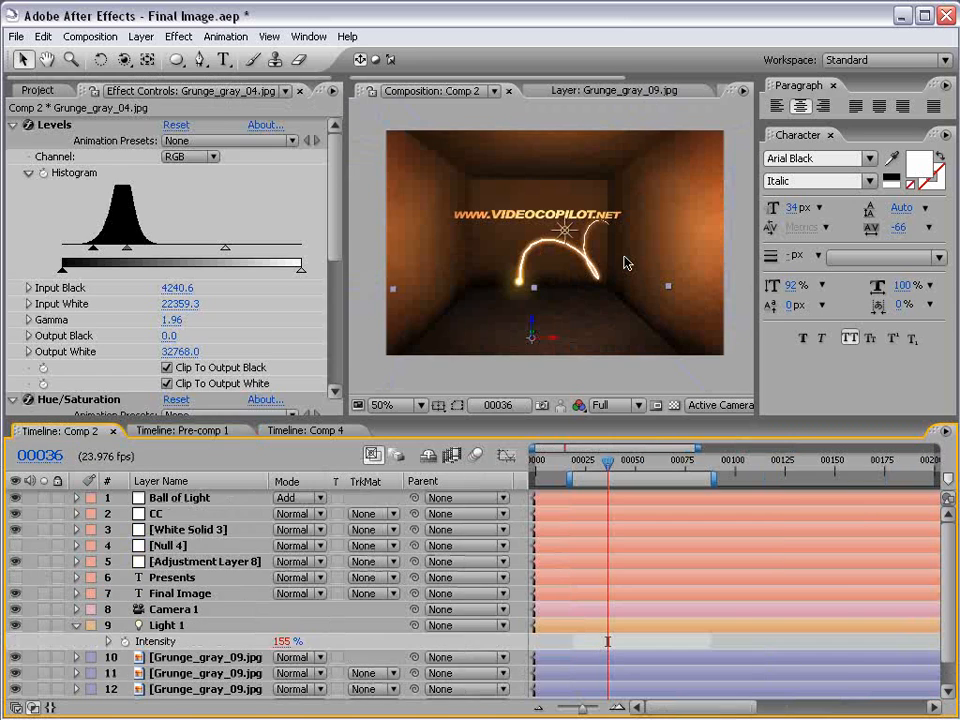
# Inspect Comp 2's website title and light streak at frame 36 in the maximized composition view
pyautogui.press('`')
pyautogui.scroll(2, 424, 406)
pyautogui.moveTo(424, 406); pyautogui.dragTo(427, 404)
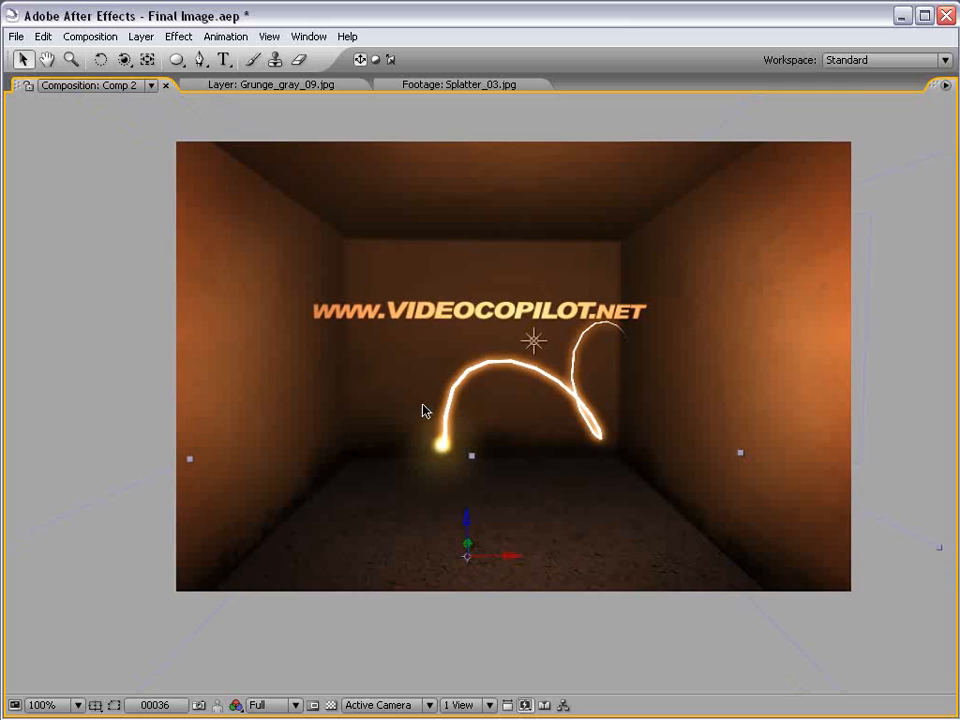